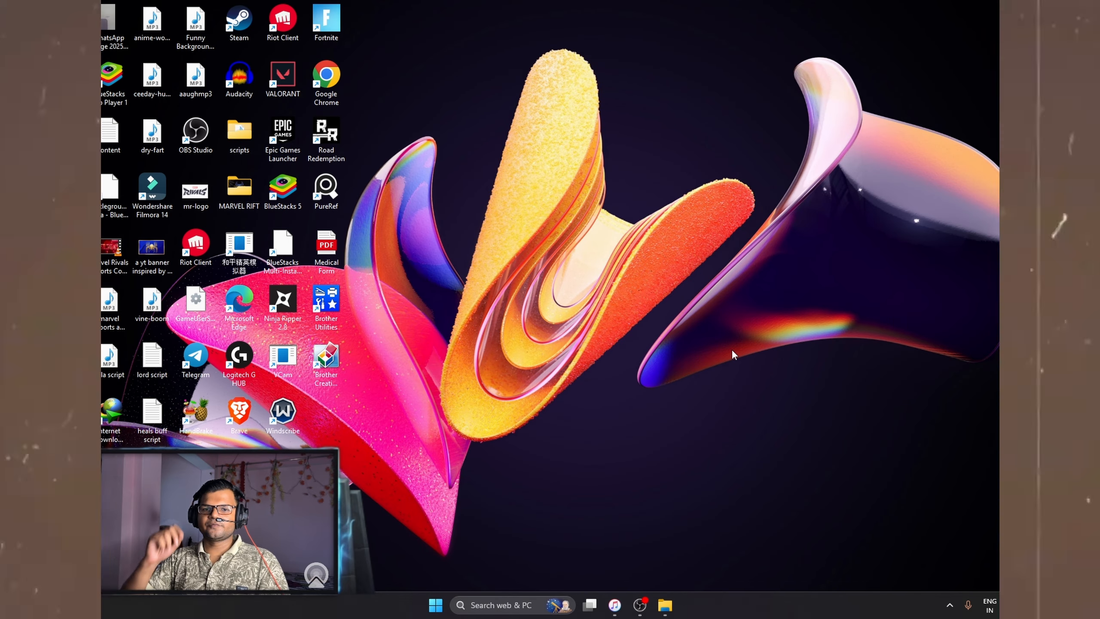
Search the system for the Blender Octane Edition app and open its shortcut's file location
click(435, 605)
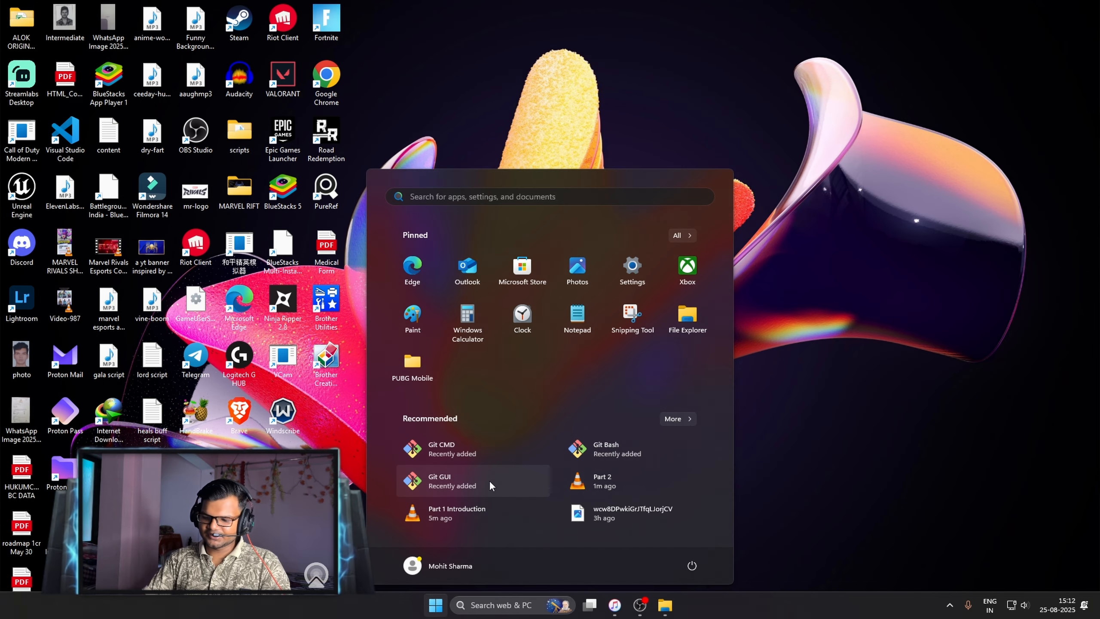
text(blender)
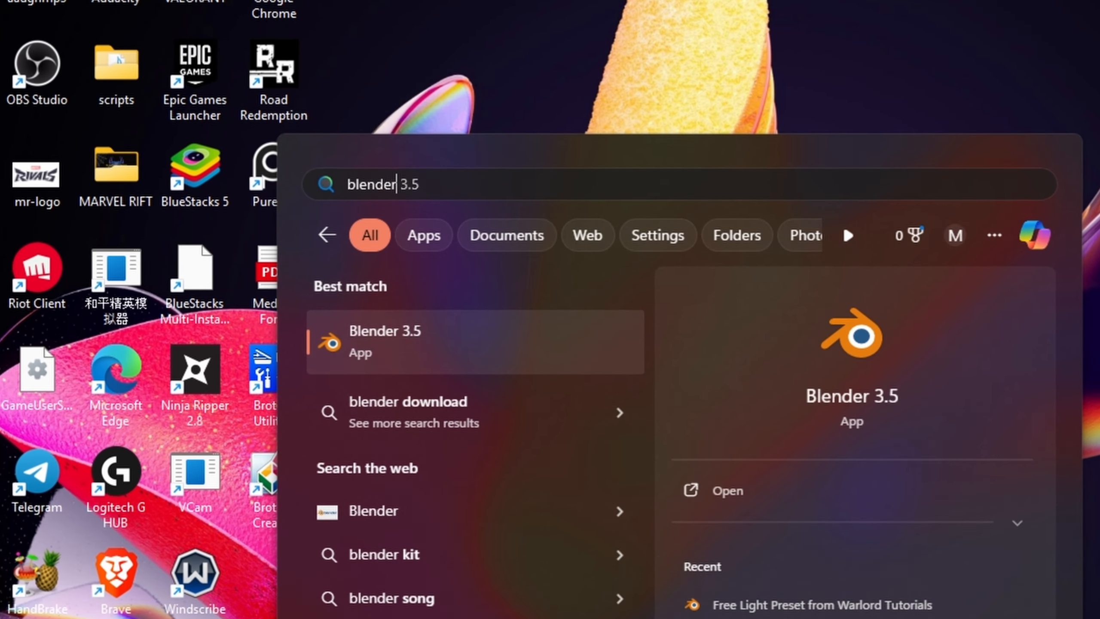
text( o)
key(BackSpace)
text(o)
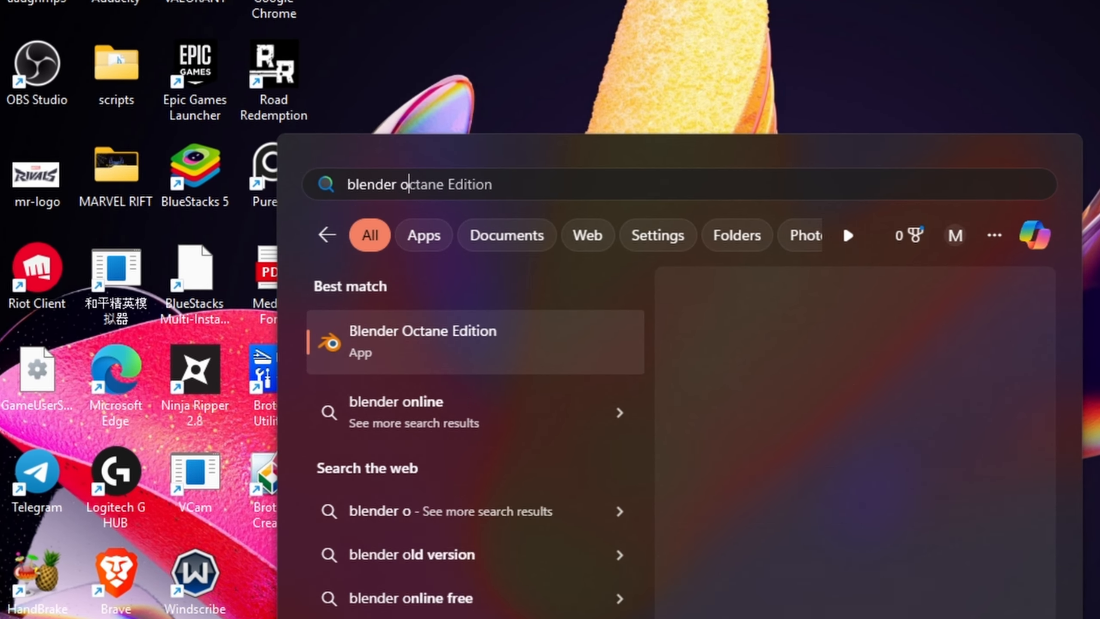
text(cta)
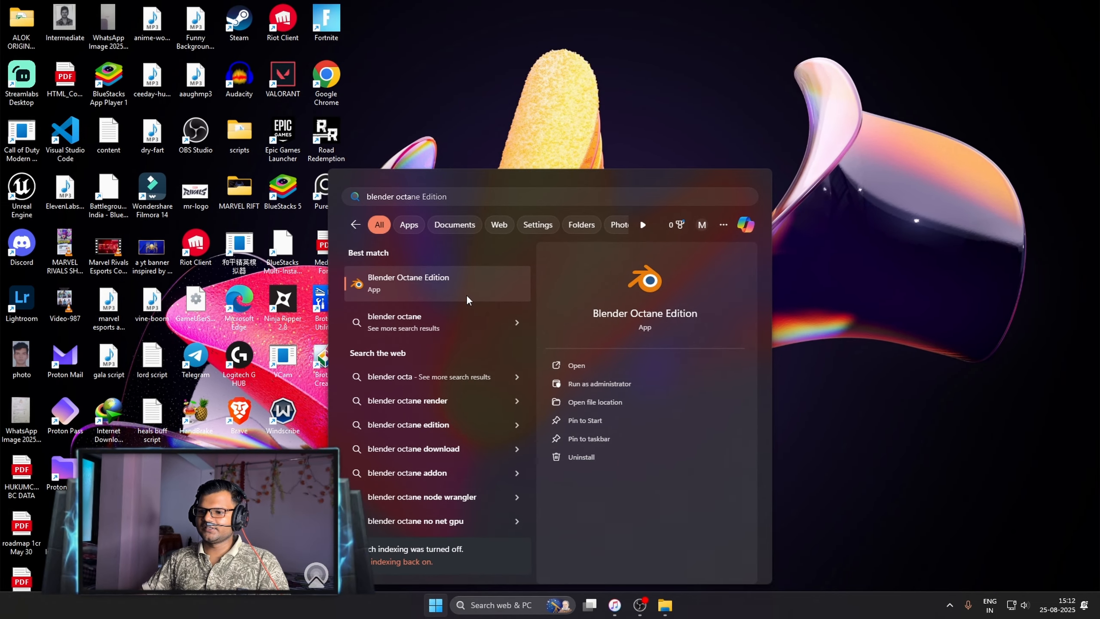
right_click(527, 361)
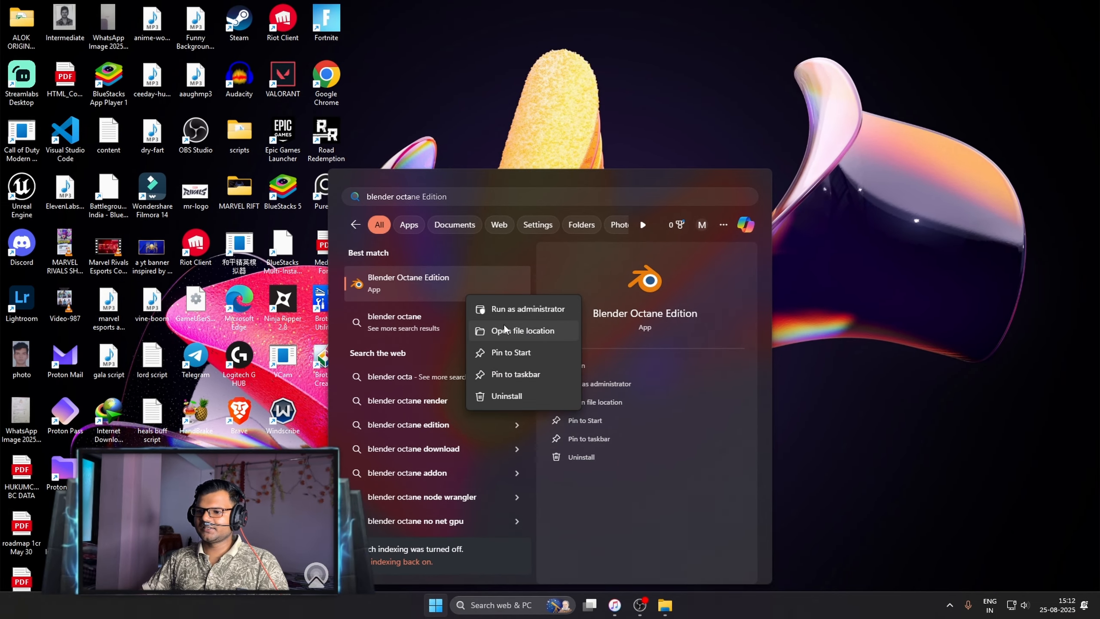
click(504, 330)
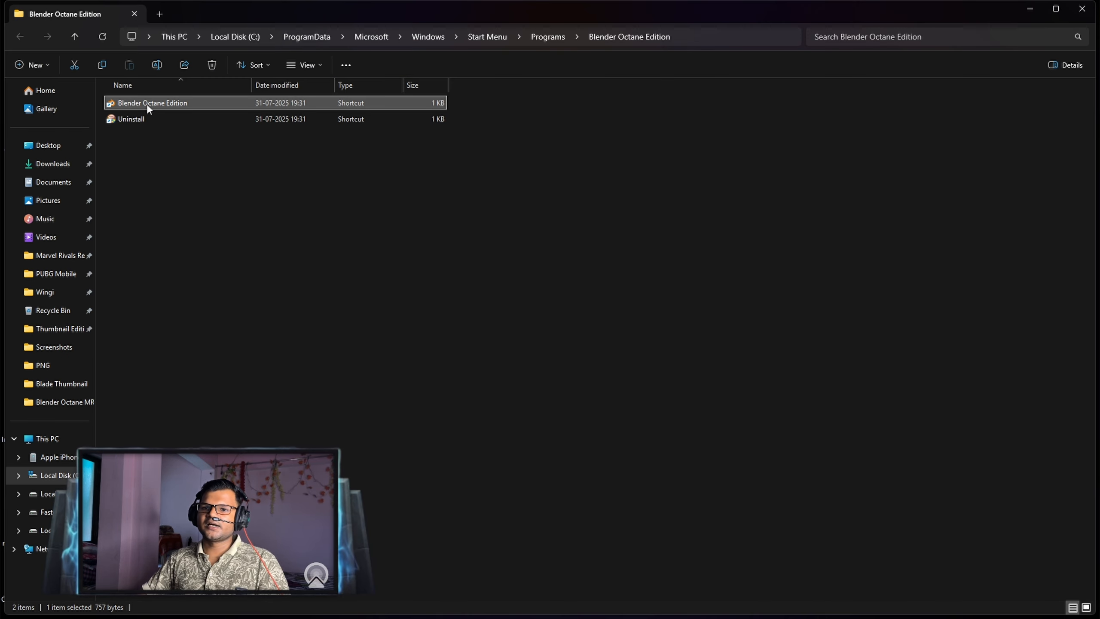
Open the Blender Octane Edition shortcut's target folder, copy its directory path E:\My Apps\OctaneBlender30.5.0, and minimize the window
right_click(148, 107)
click(204, 125)
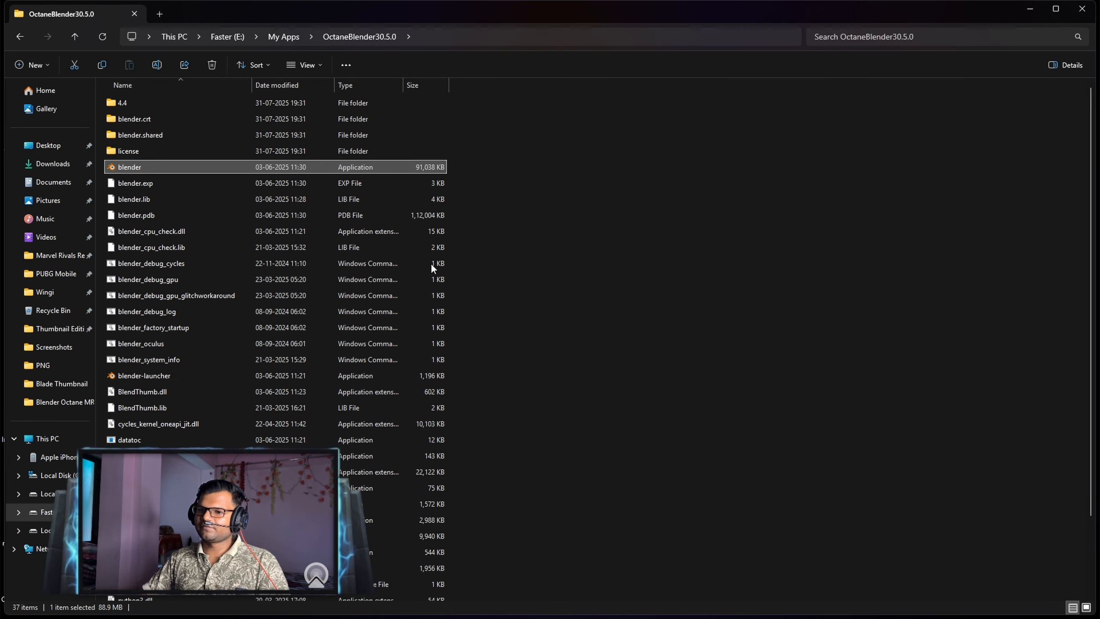
click(447, 40)
key(ctrl+c)
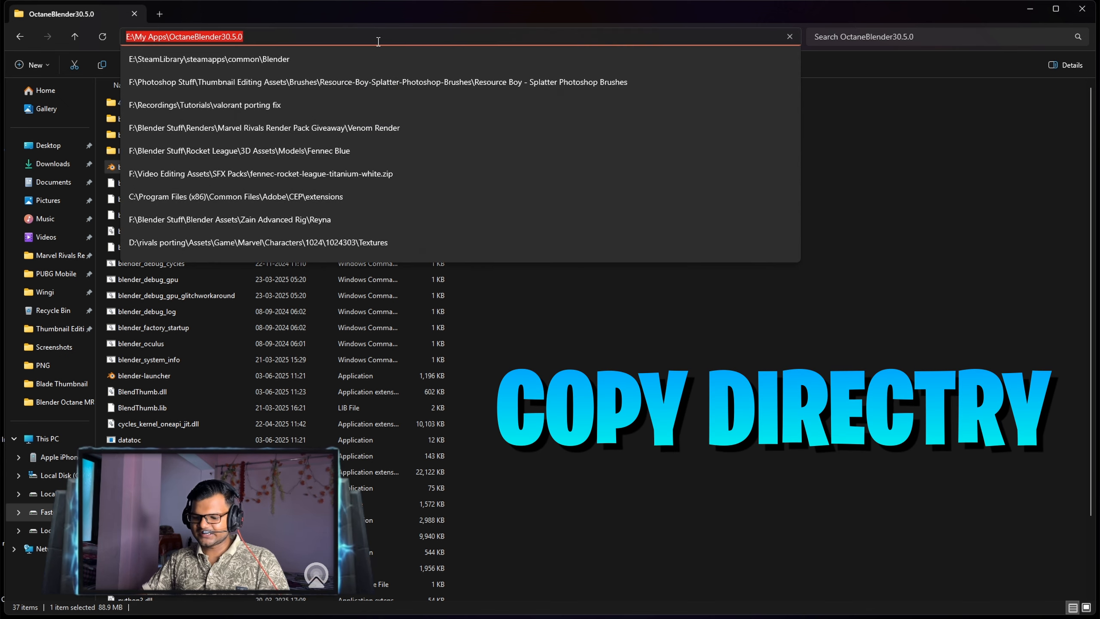
key(Escape)
click(1030, 9)
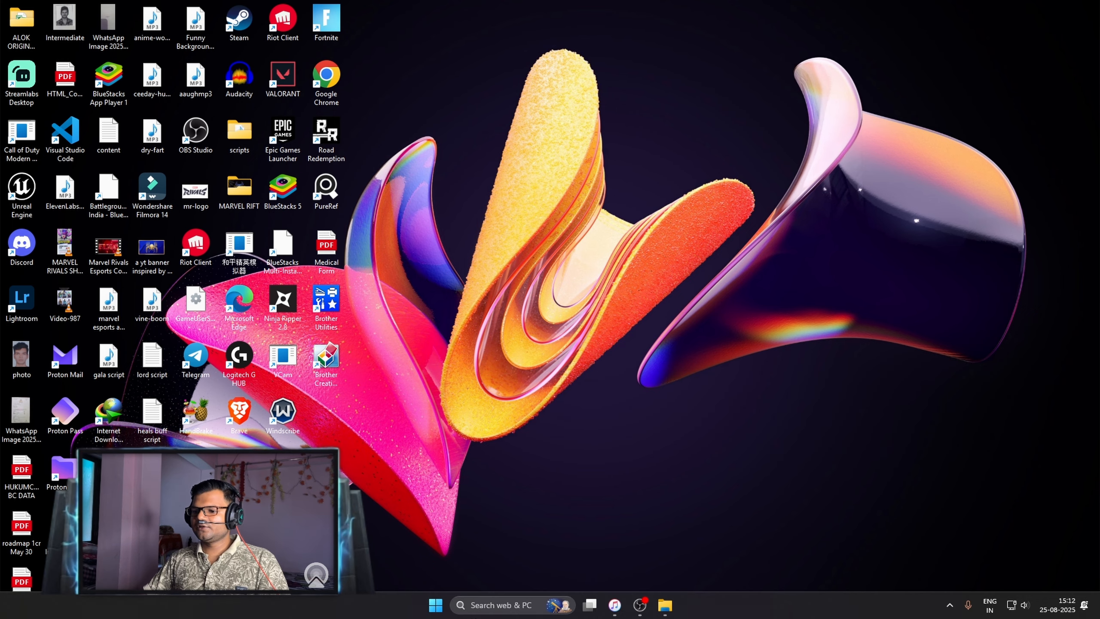
Launch RivalsPorting and open its plugin page for the Blender extensions
click(443, 608)
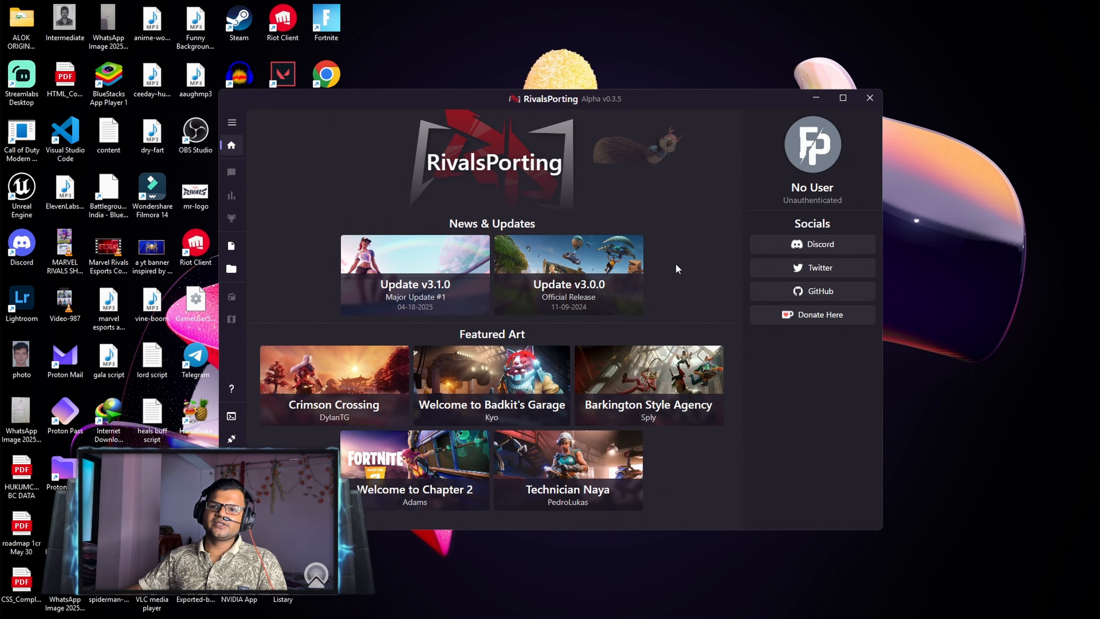
drag(648, 100, 667, 53)
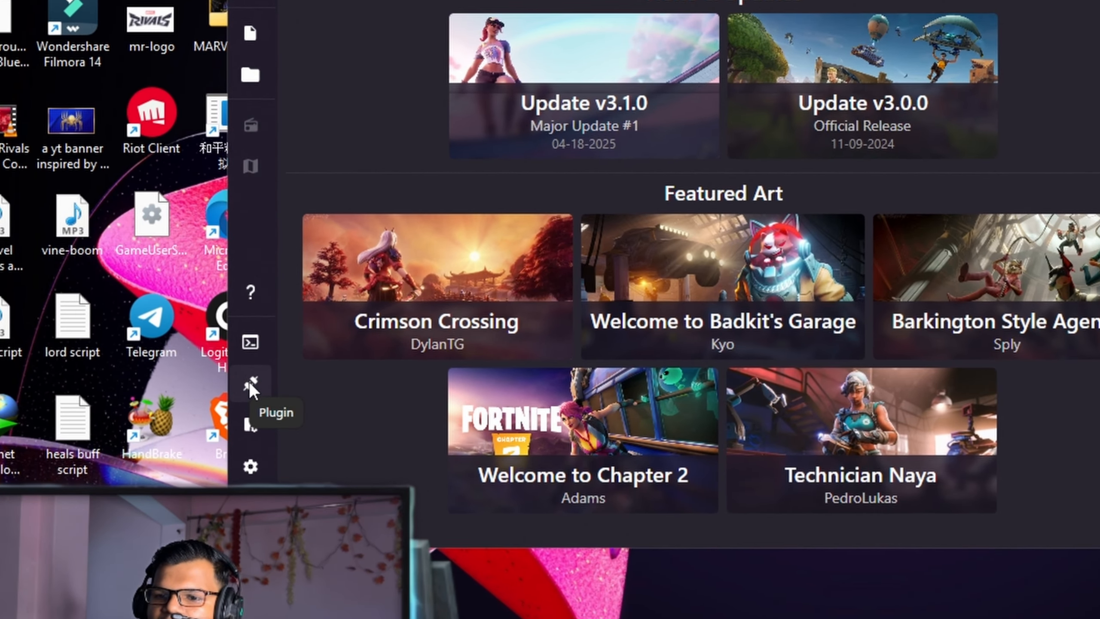
click(250, 392)
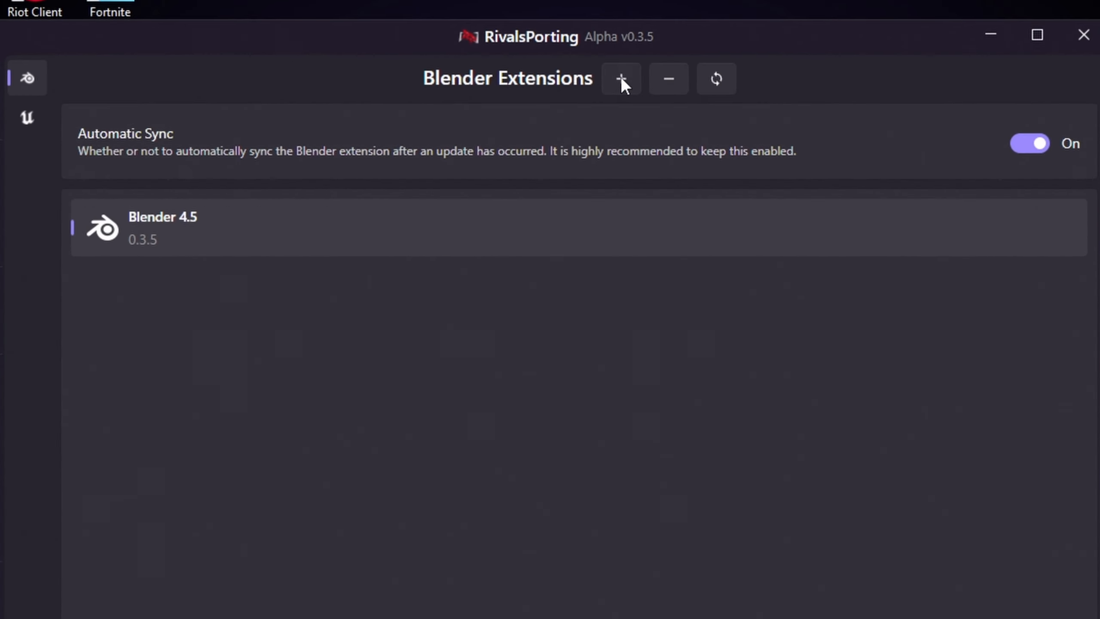
Add the blender application from the copied OctaneBlender30.5.0 directory as a new Blender extension installation
click(621, 76)
click(580, 75)
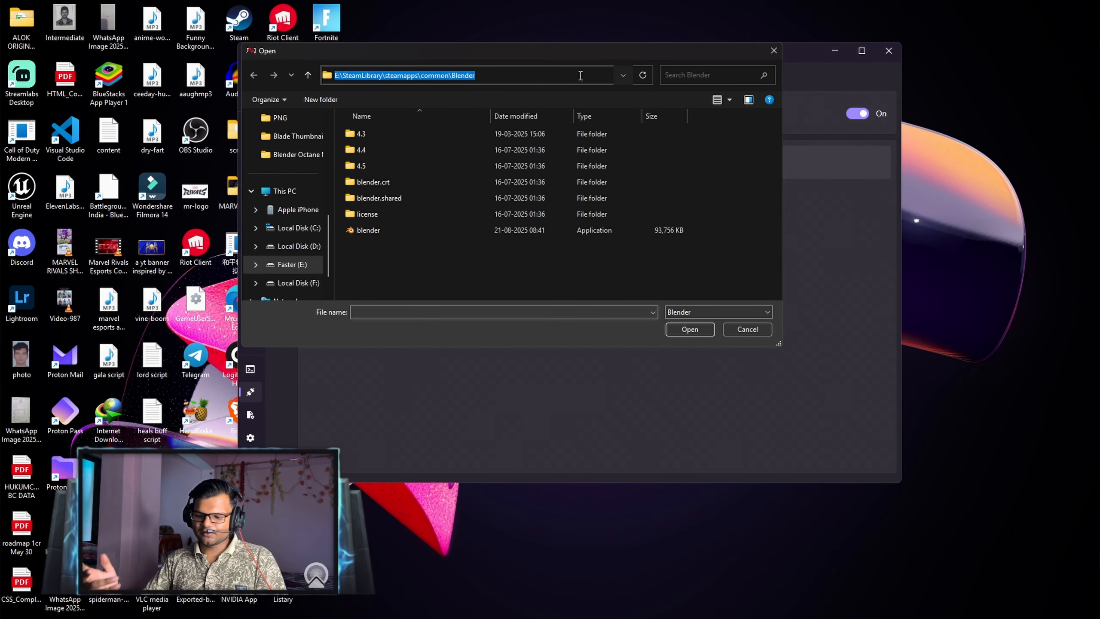
key(ctrl+v)
key(Return)
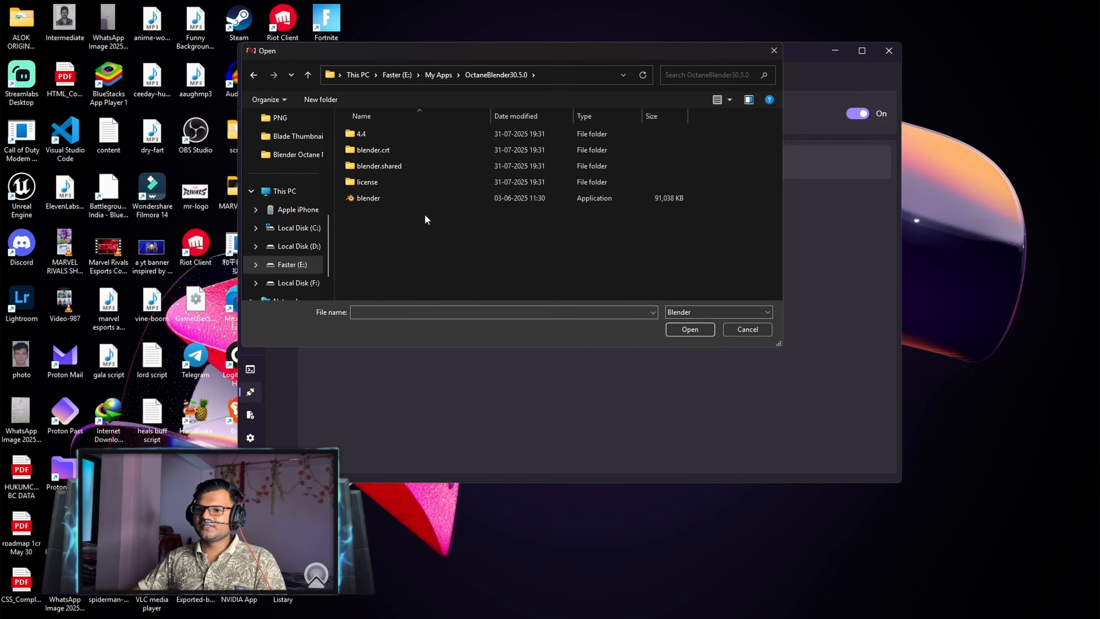
click(423, 198)
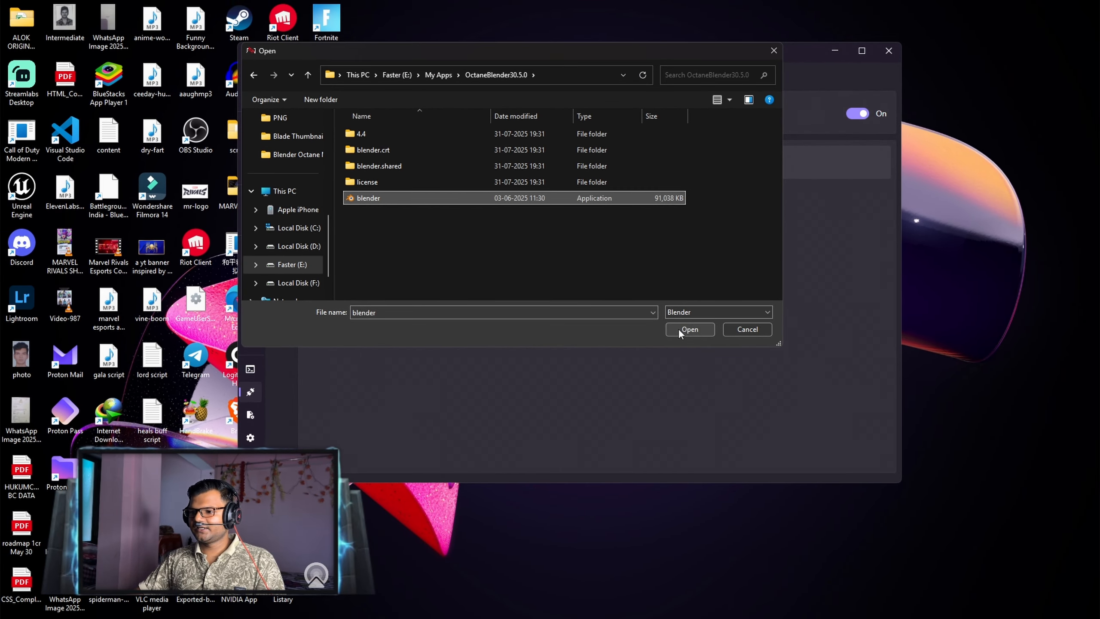
click(690, 330)
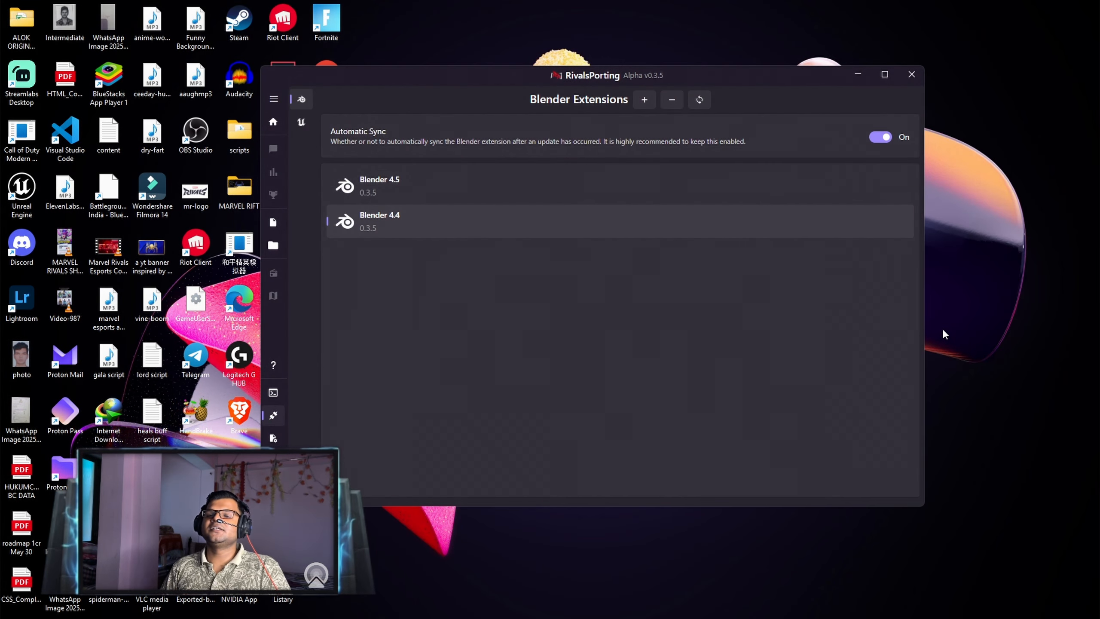
Search the system for "octane" and launch OctaneServer Prime
click(429, 606)
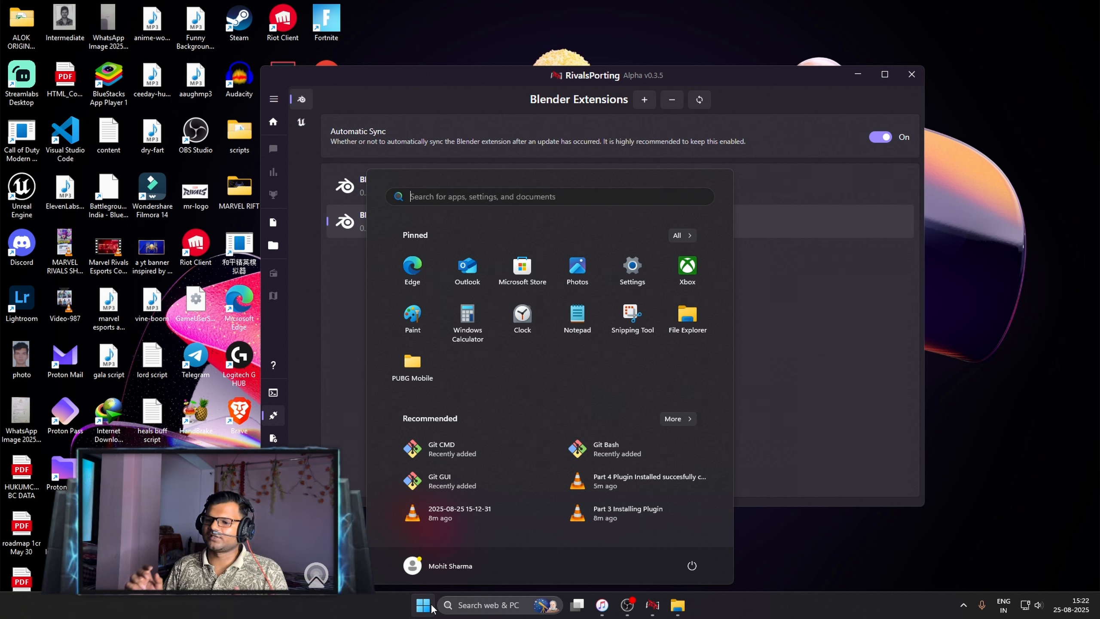
text(octane)
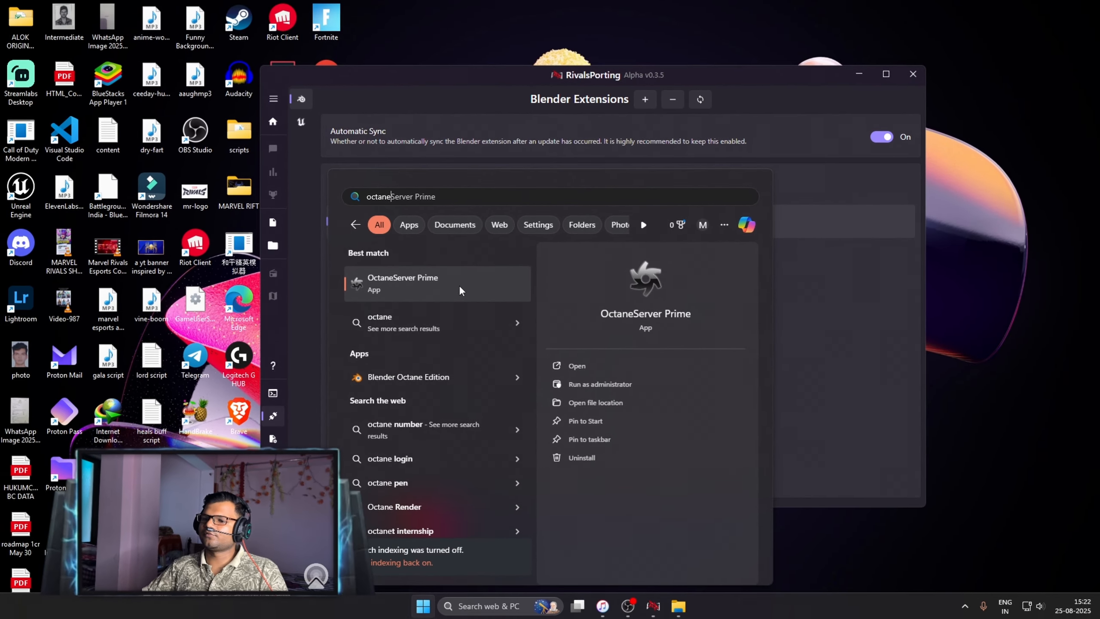
click(435, 280)
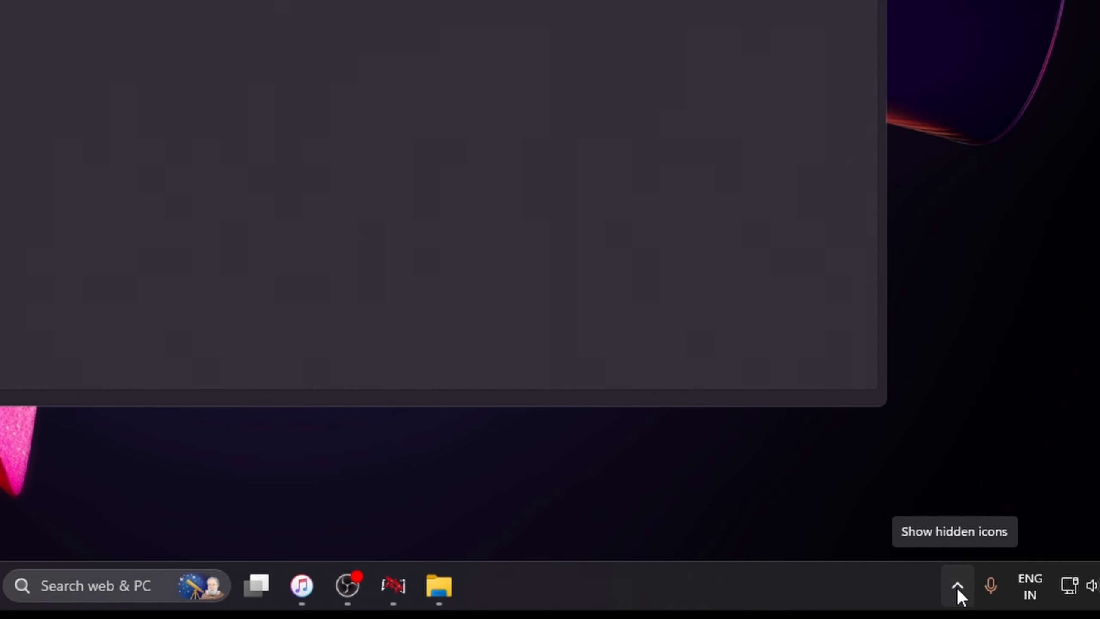
Open the activation status of the running OctaneServer, activate Octane, and close the status dialog
click(958, 587)
right_click(917, 481)
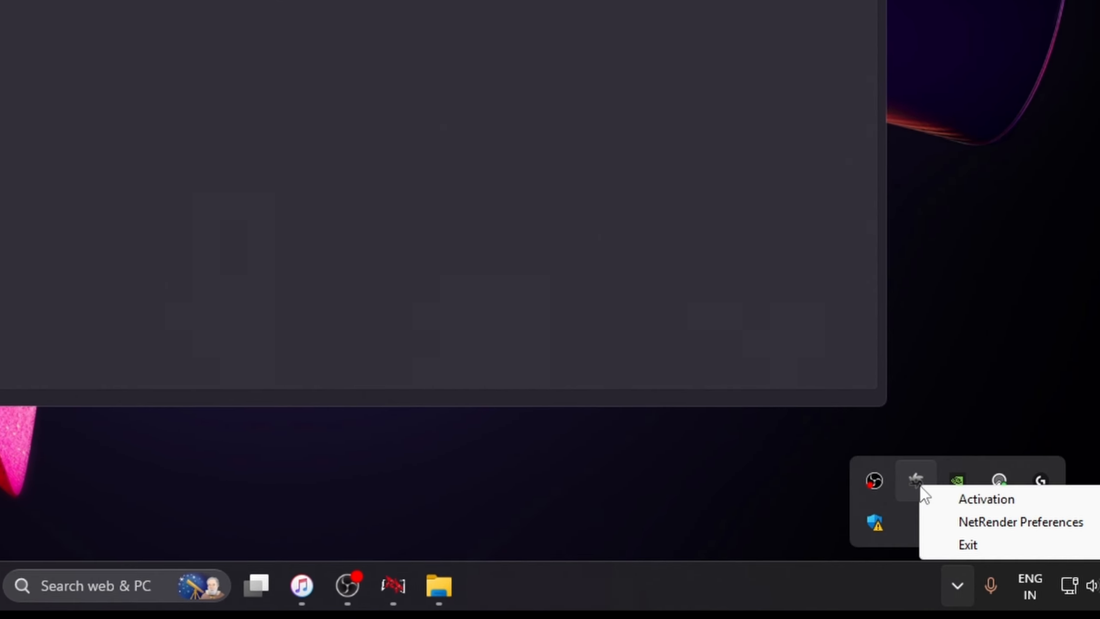
click(980, 520)
click(414, 279)
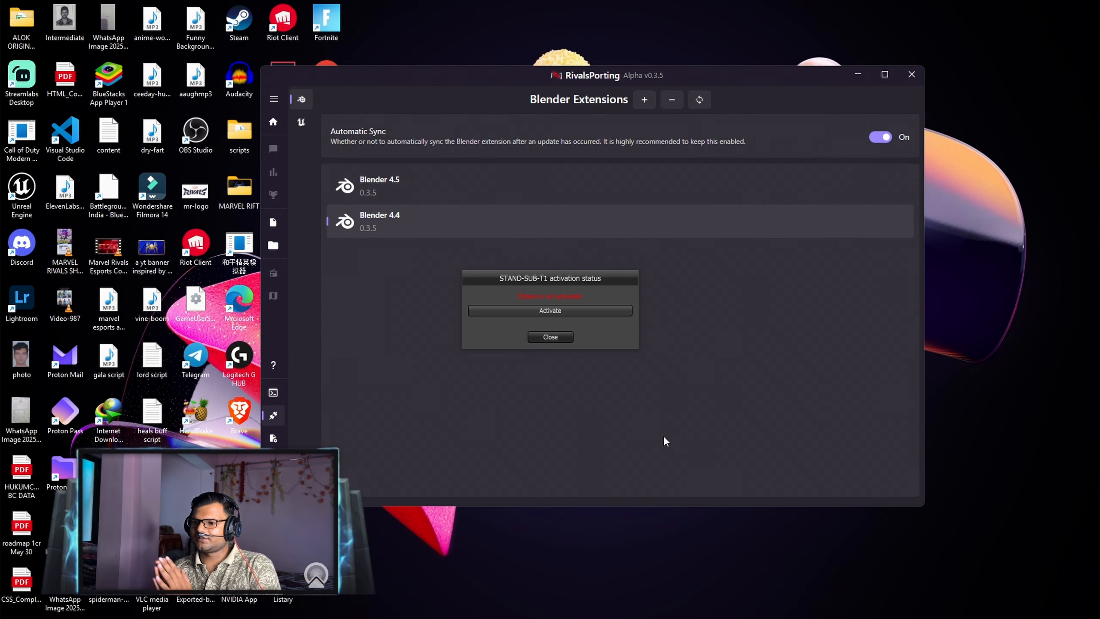
click(564, 310)
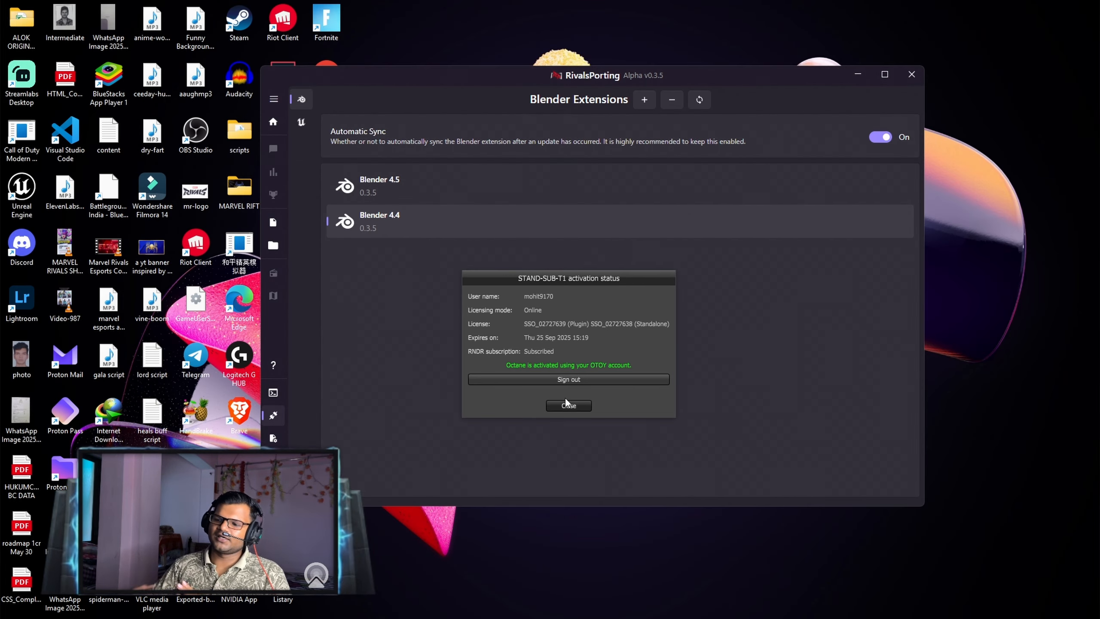
click(569, 406)
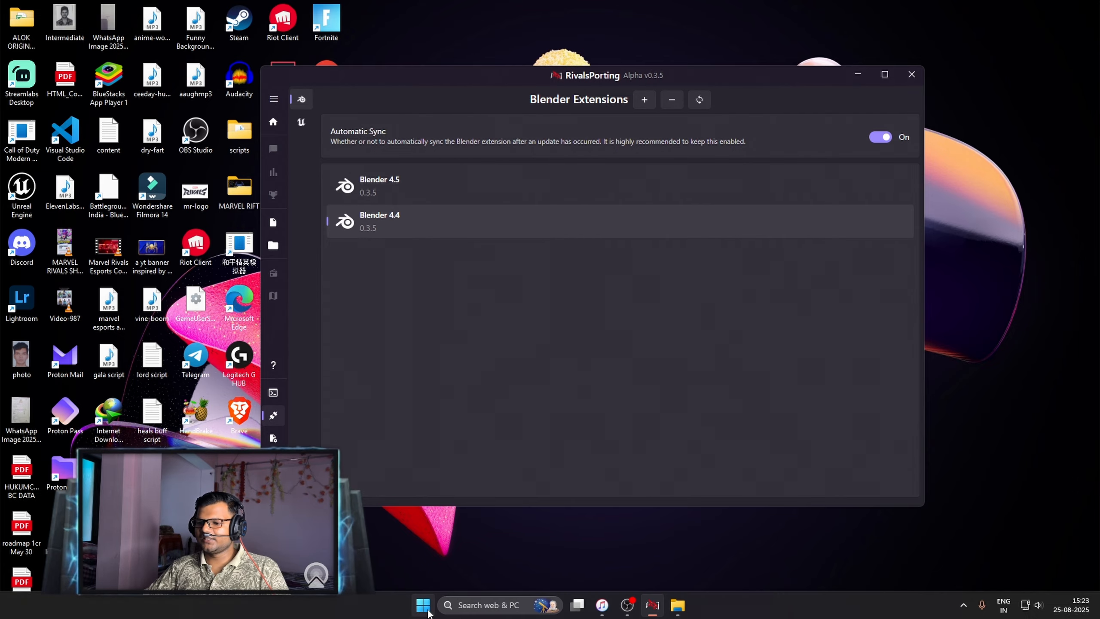
Launch Blender Octane Edition and dismiss the splash screen
click(424, 607)
text(blender)
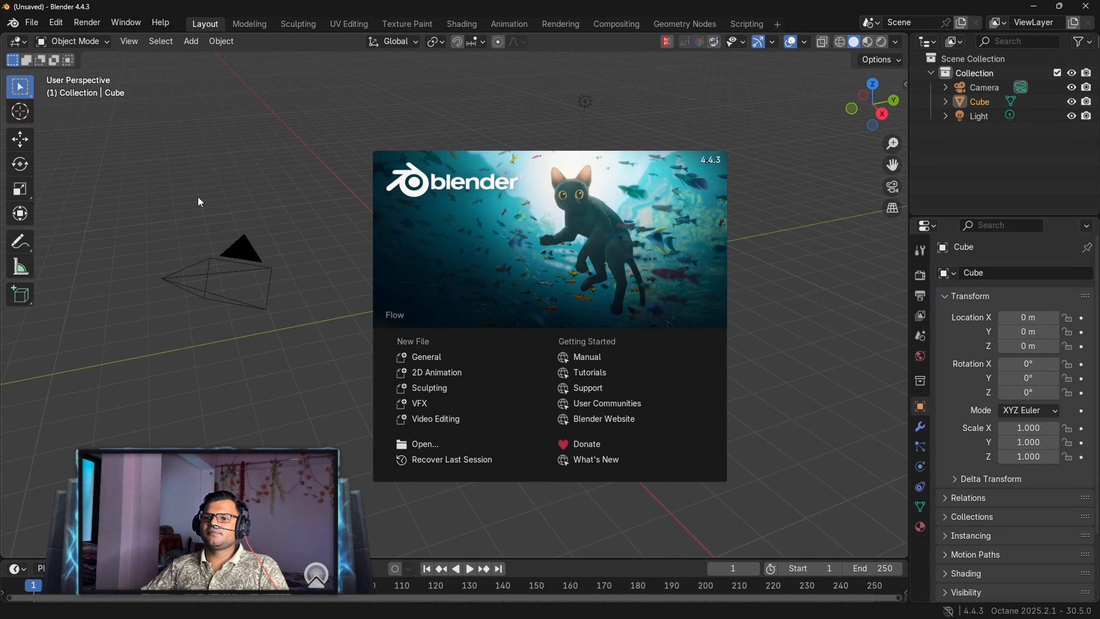
click(276, 182)
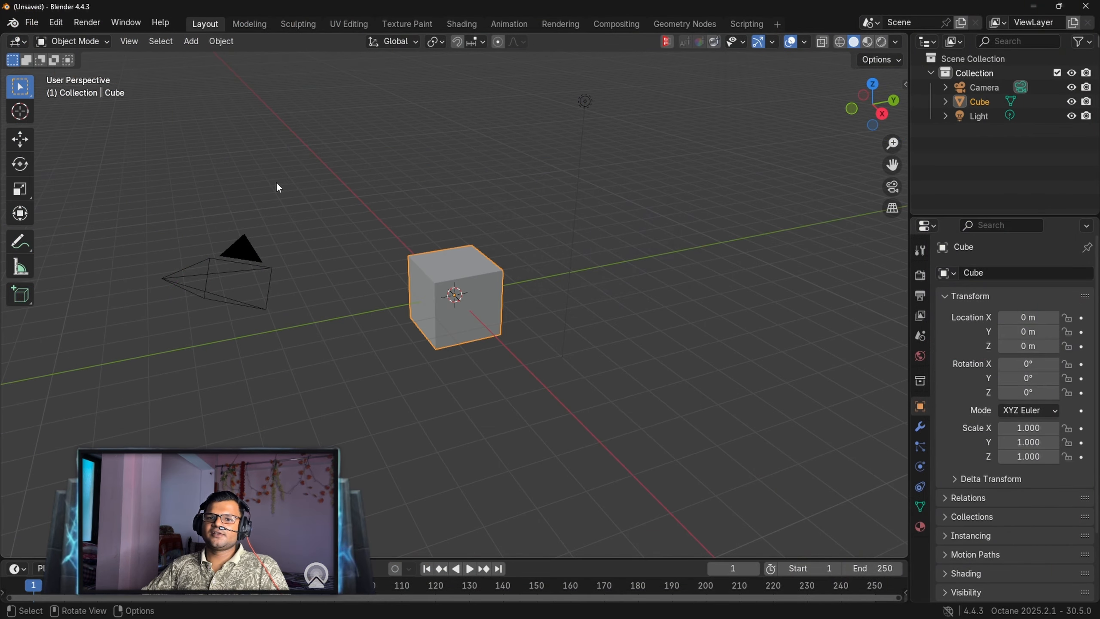
Delete all default scene objects and create a new file from the OctaneRender Startup (Path Tracing) template
drag(110, 157, 728, 451)
key(Delete)
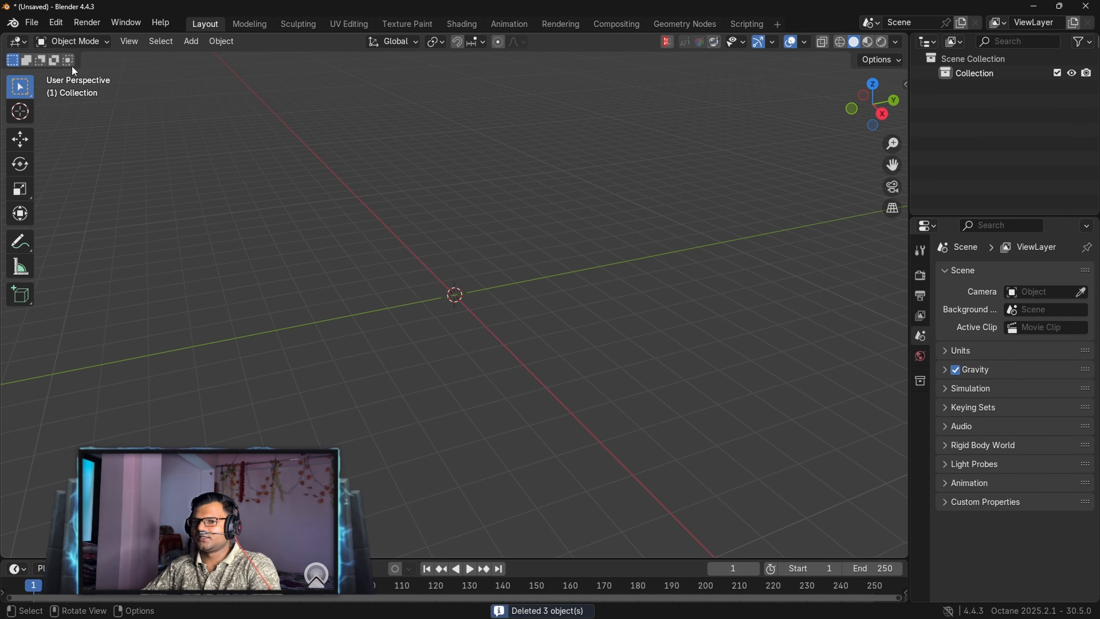
click(52, 39)
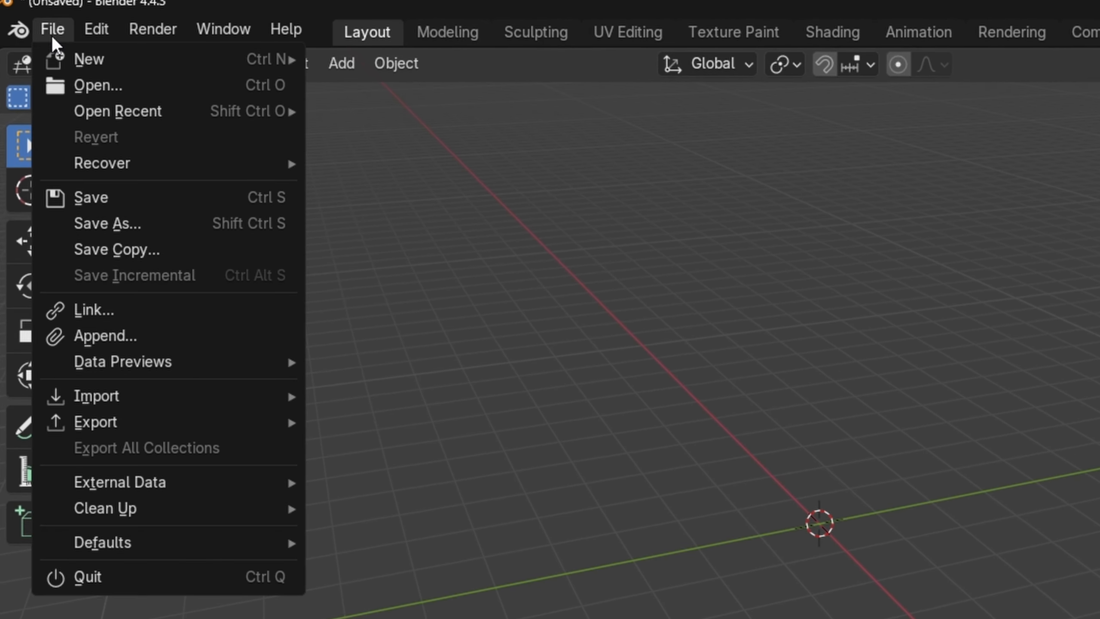
mouse_move(57, 59)
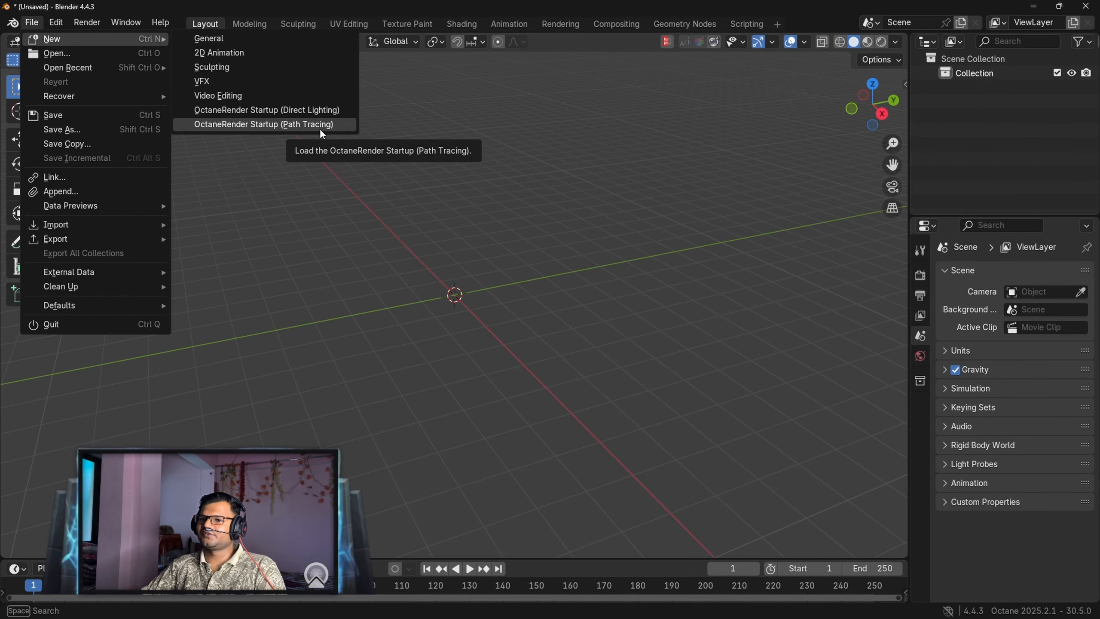
click(321, 128)
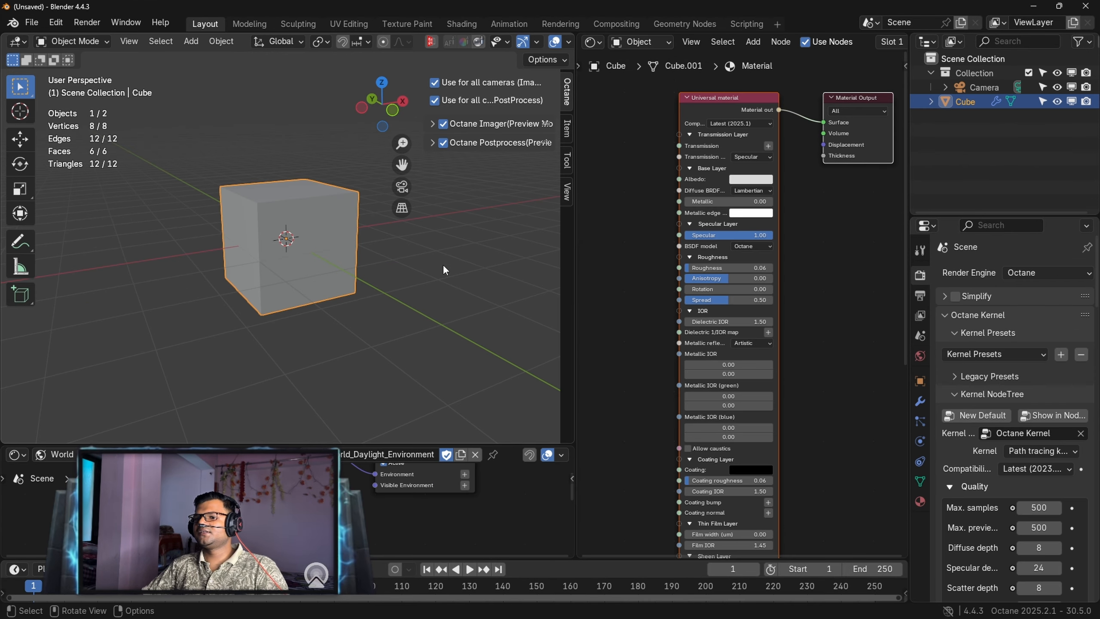
Merge the two node editor areas into the 3D viewport so it fills the main workspace
middle_drag(444, 270, 565, 300)
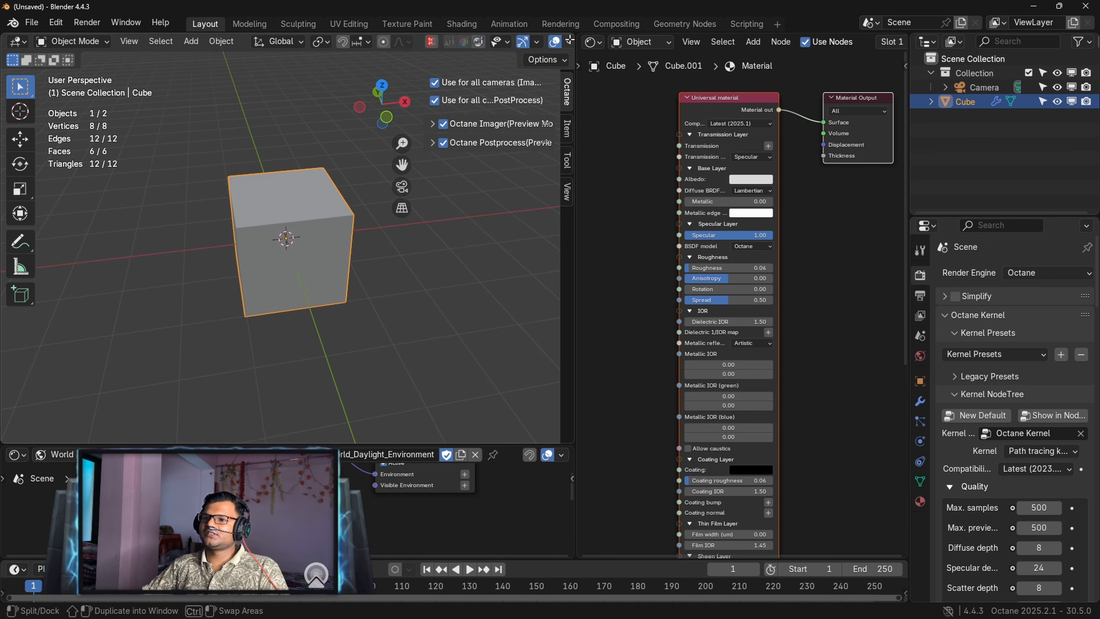
drag(570, 41, 737, 499)
drag(8, 442, 13, 461)
scroll(408, 325, down, 4)
middle_drag(408, 324, 366, 324)
scroll(366, 324, down, 2)
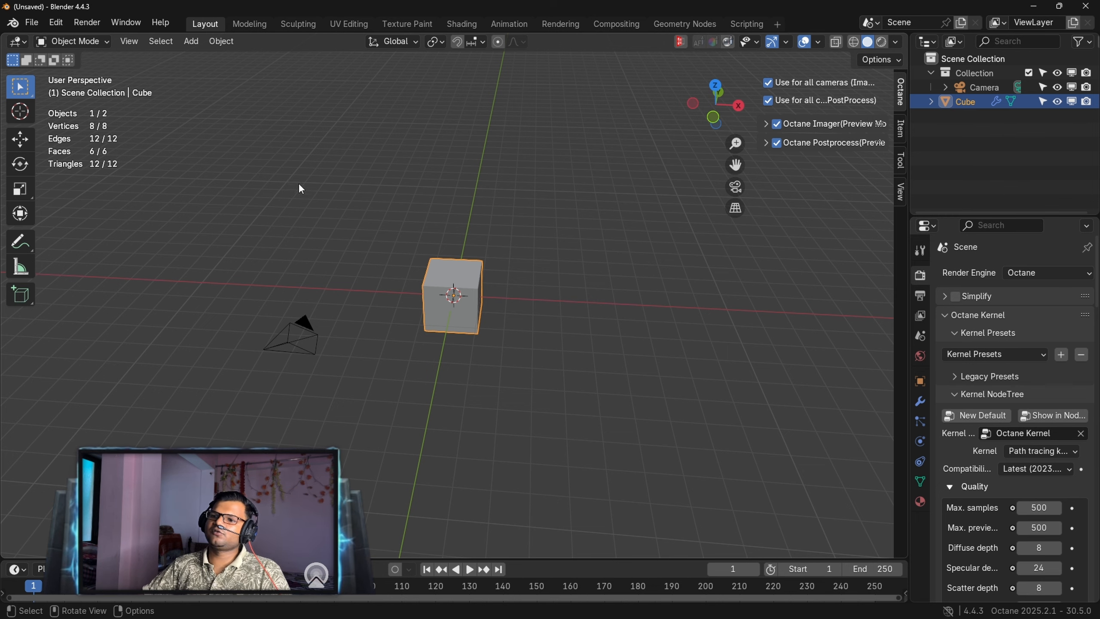
Open the add-on preferences and filter the list for "riv" to find the Rivals Porting add-on
click(56, 22)
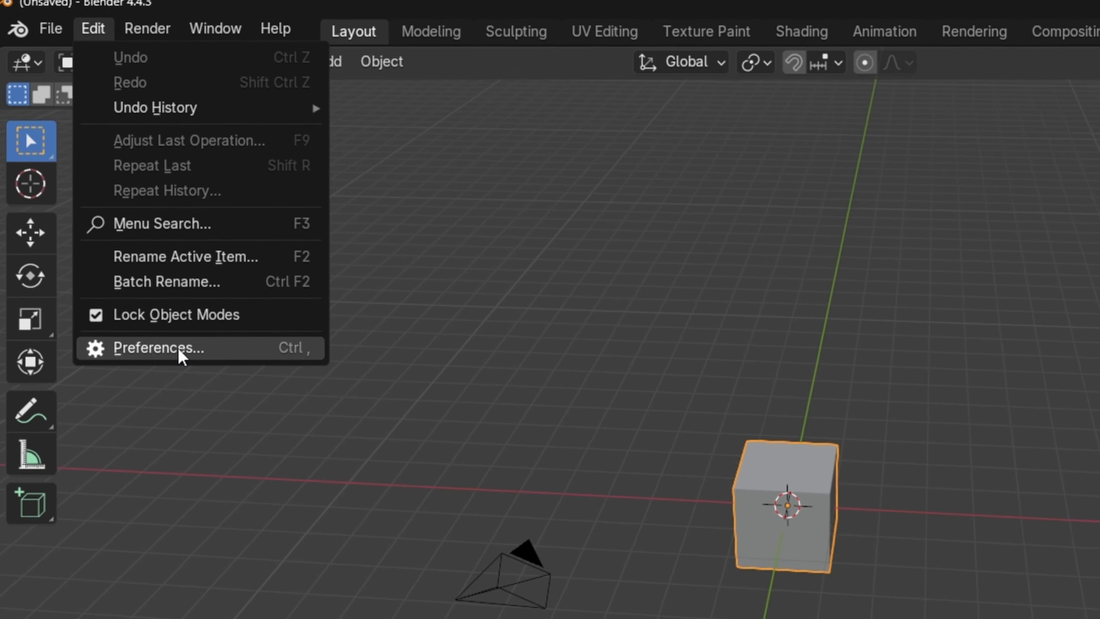
click(104, 208)
click(379, 45)
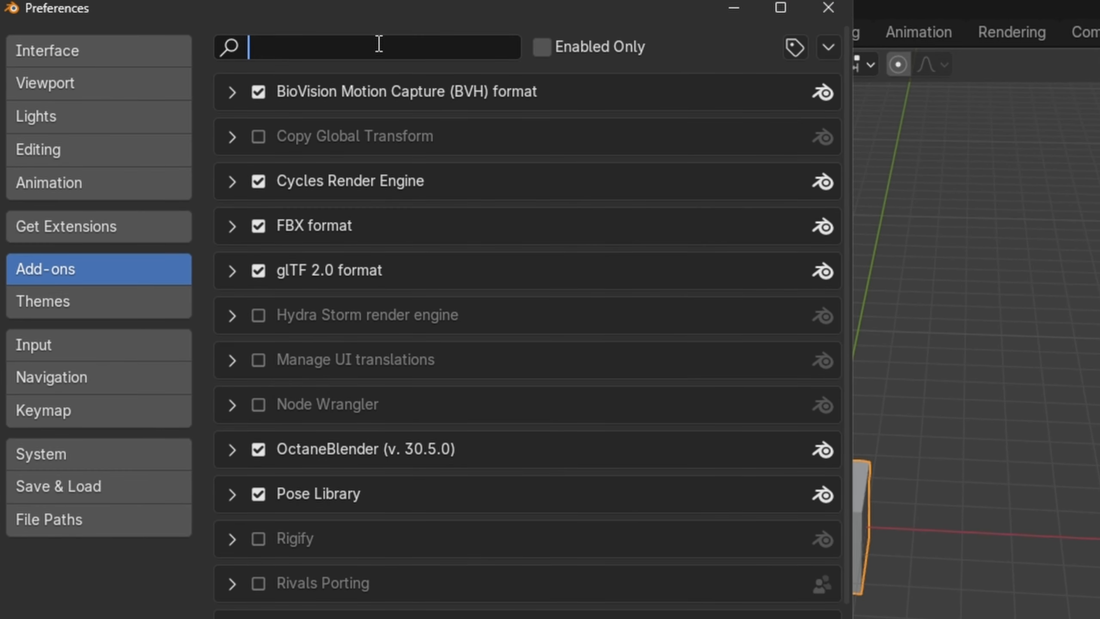
text(riv)
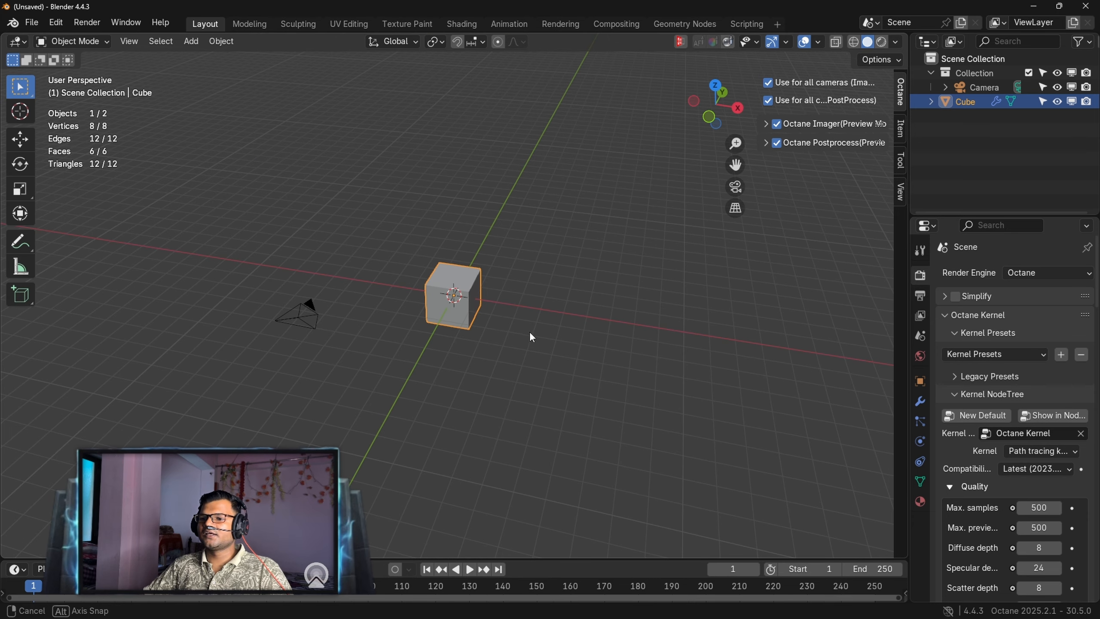
Deselect the default cube in the 3D viewport
middle_drag(531, 335, 449, 316)
scroll(466, 317, up, 2)
click(374, 233)
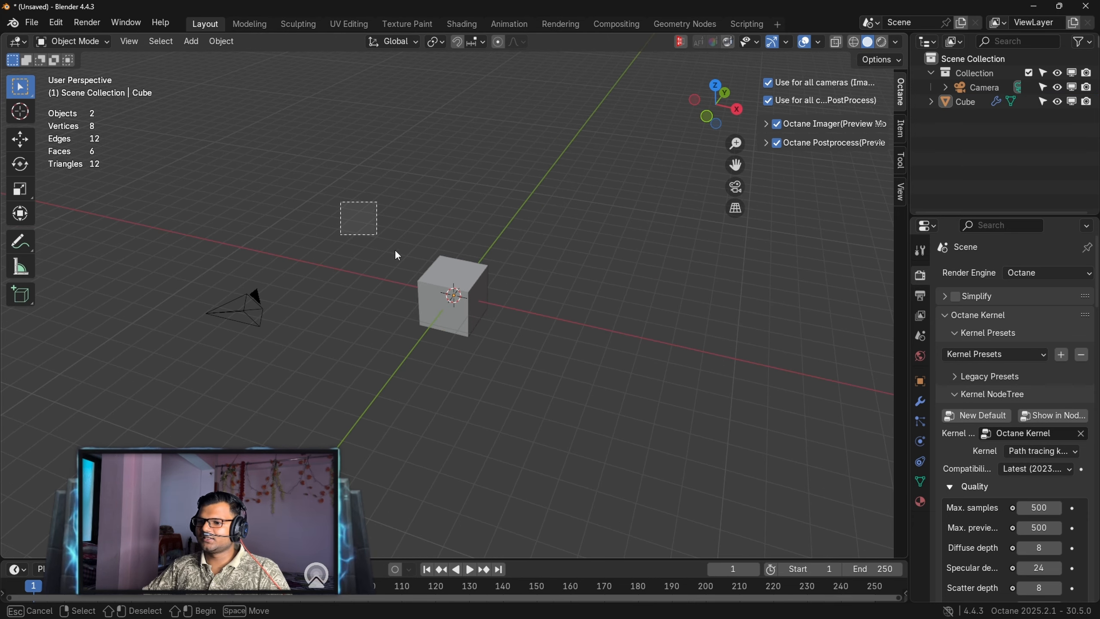
Delete the default cube and select the root Scene Collection in the outliner
drag(394, 250, 544, 375)
key(Delete)
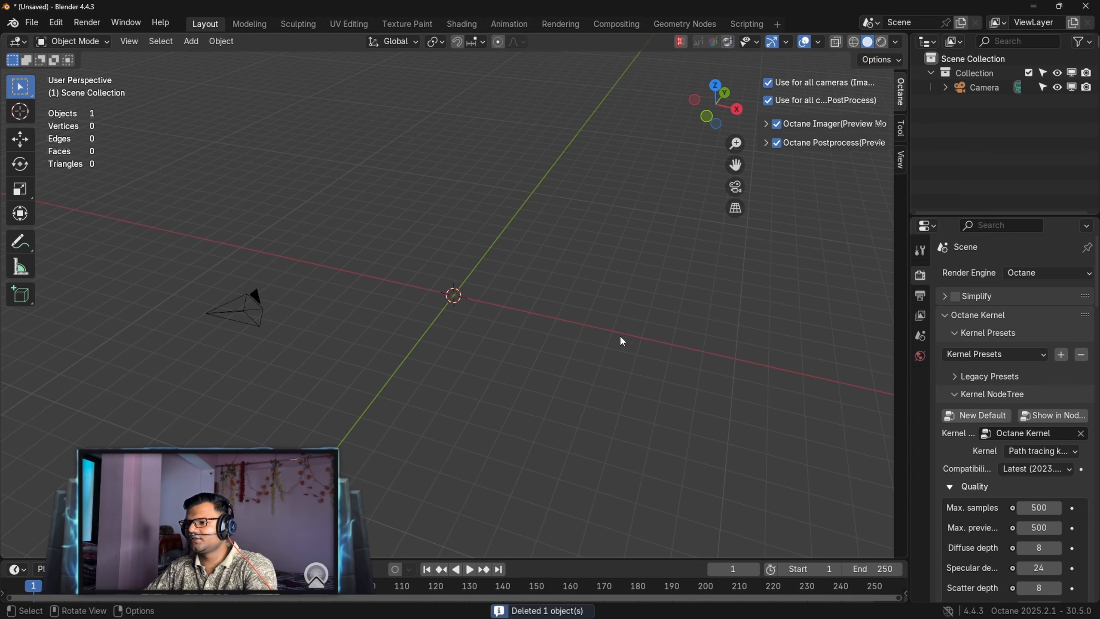
click(977, 59)
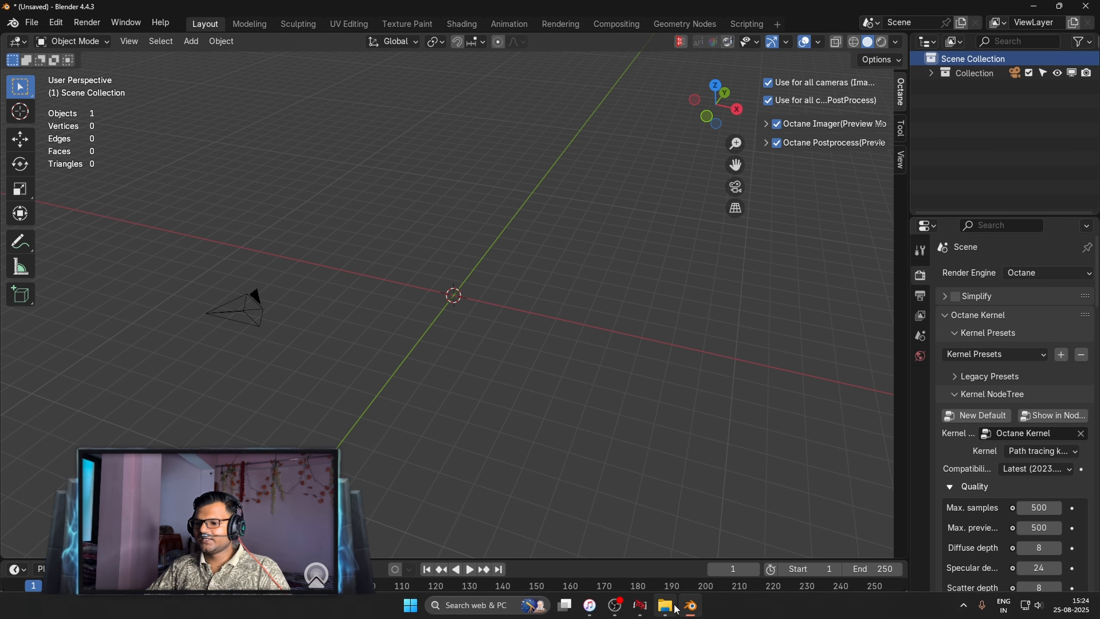
Switch to RivalsPorting and open its character assets browser
click(640, 605)
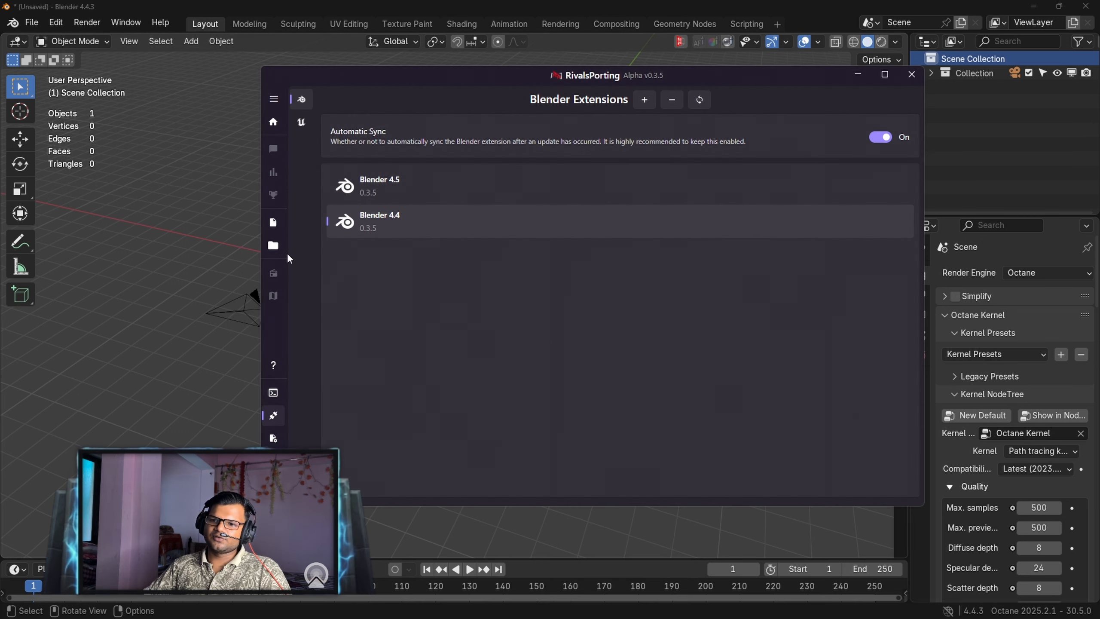
click(274, 222)
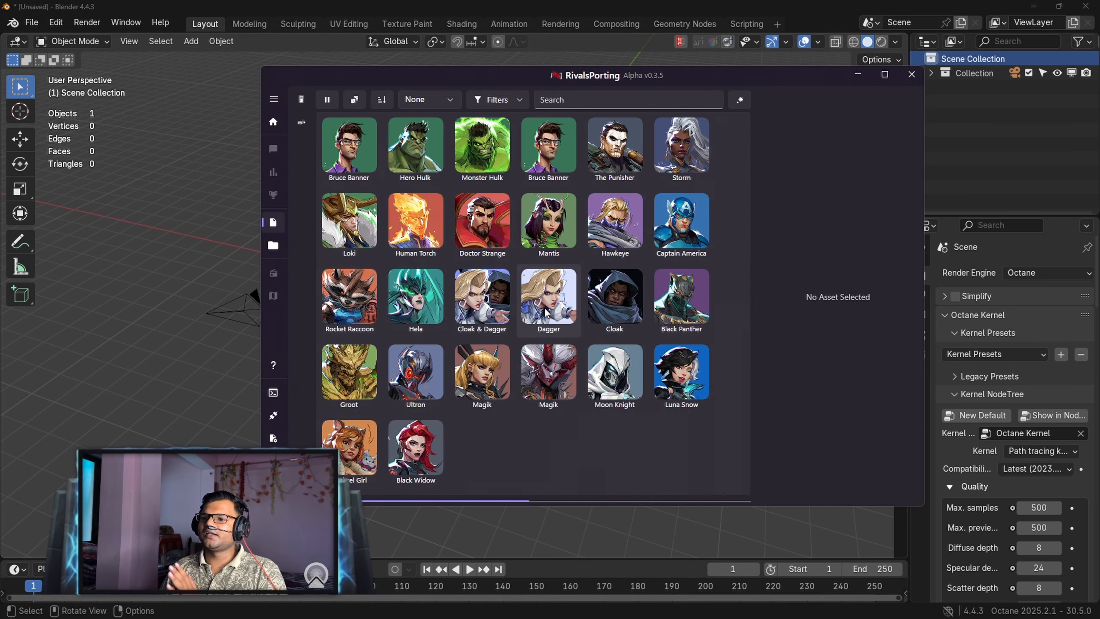
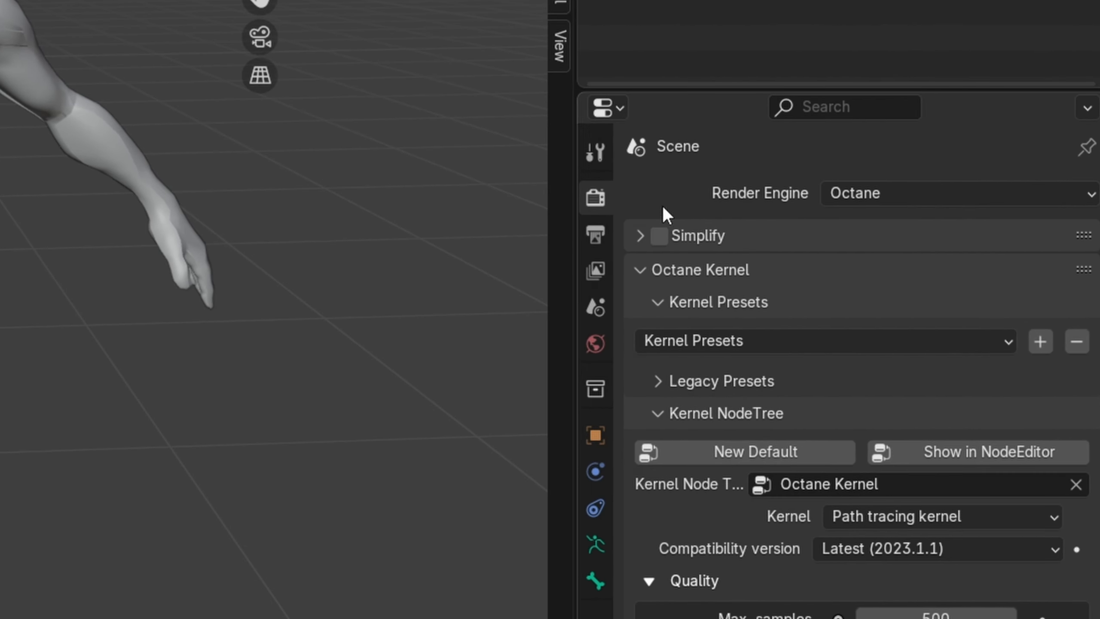
Set both the maximum samples and the maximum preview samples of the Octane kernel to 100
scroll(754, 369, down, 3)
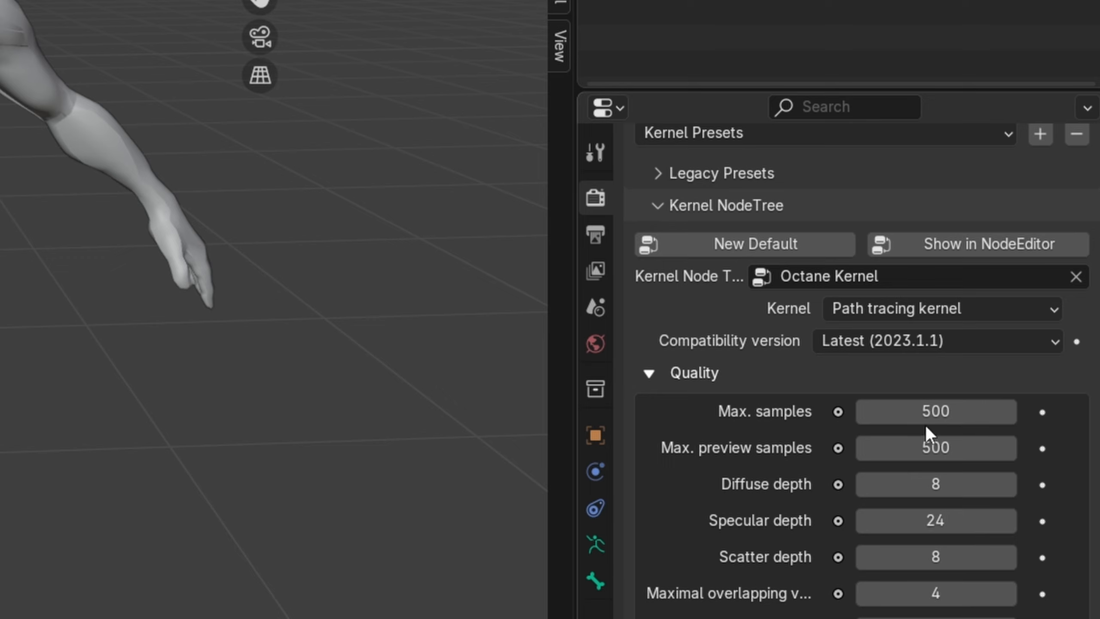
click(933, 415)
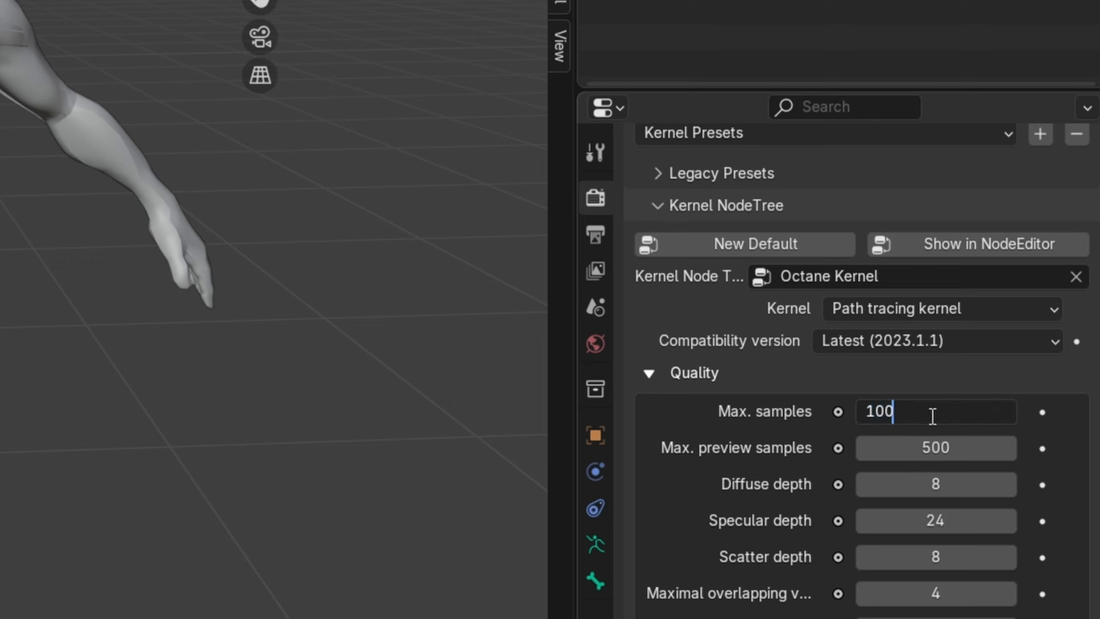
key(Return)
click(943, 454)
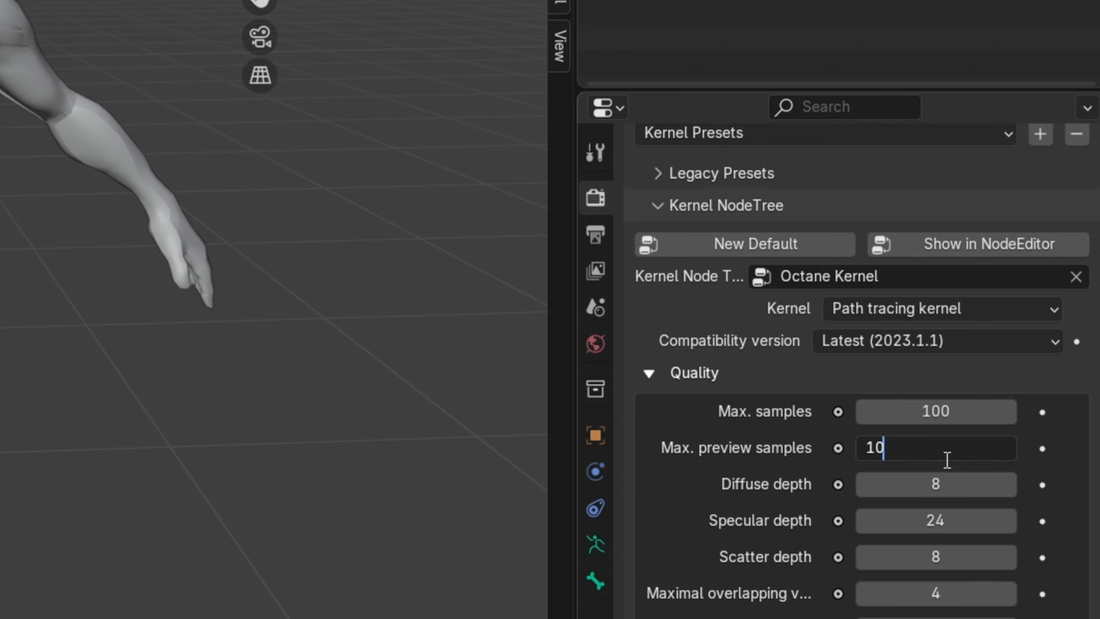
text(100)
key(Return)
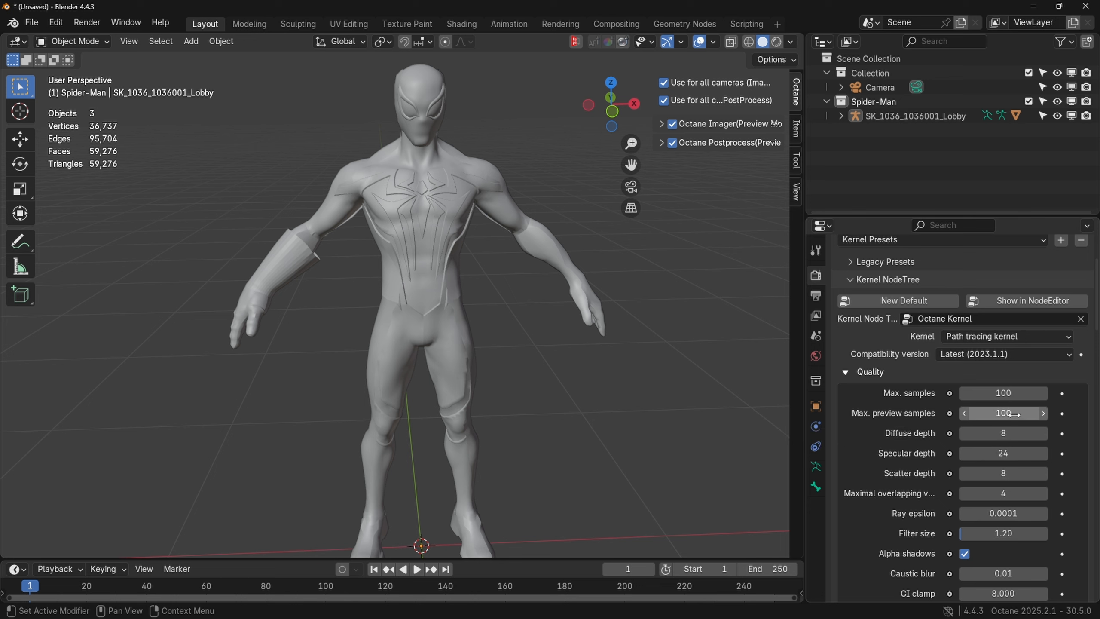
Check the Spider-Man model in rendered viewport shading and return the viewport to solid shading
click(776, 42)
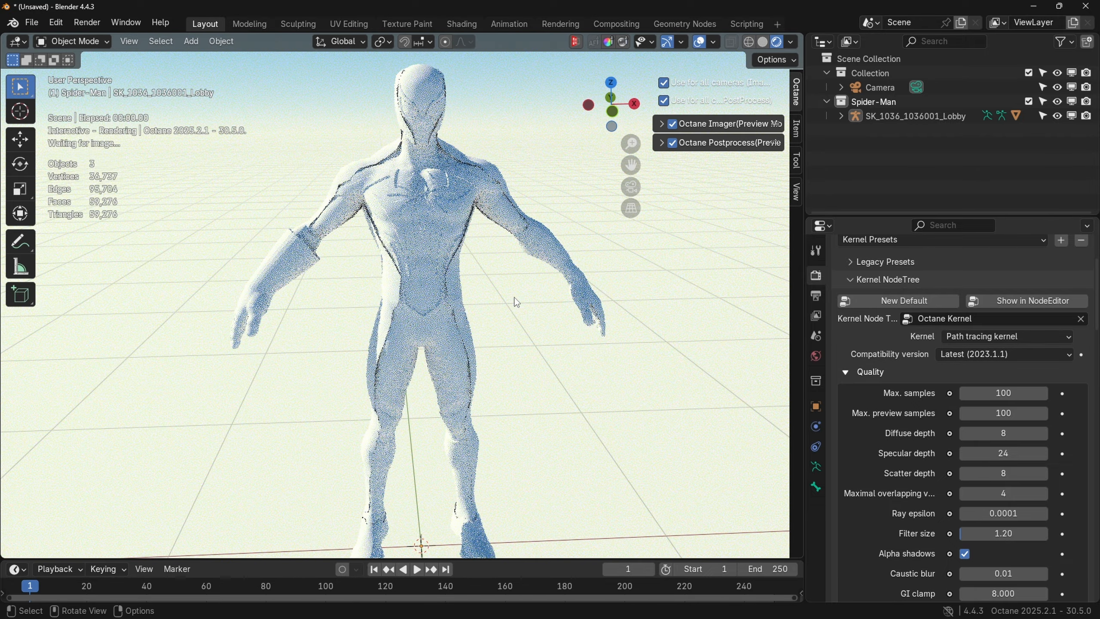
mouse_move(512, 305)
middle_down()
mouse_move(408, 259)
mouse_move(533, 246)
mouse_move(497, 324)
mouse_move(506, 324)
mouse_move(408, 276)
mouse_move(416, 290)
mouse_move(417, 265)
mouse_move(558, 323)
mouse_move(433, 321)
middle_up()
scroll(433, 320, up, 3)
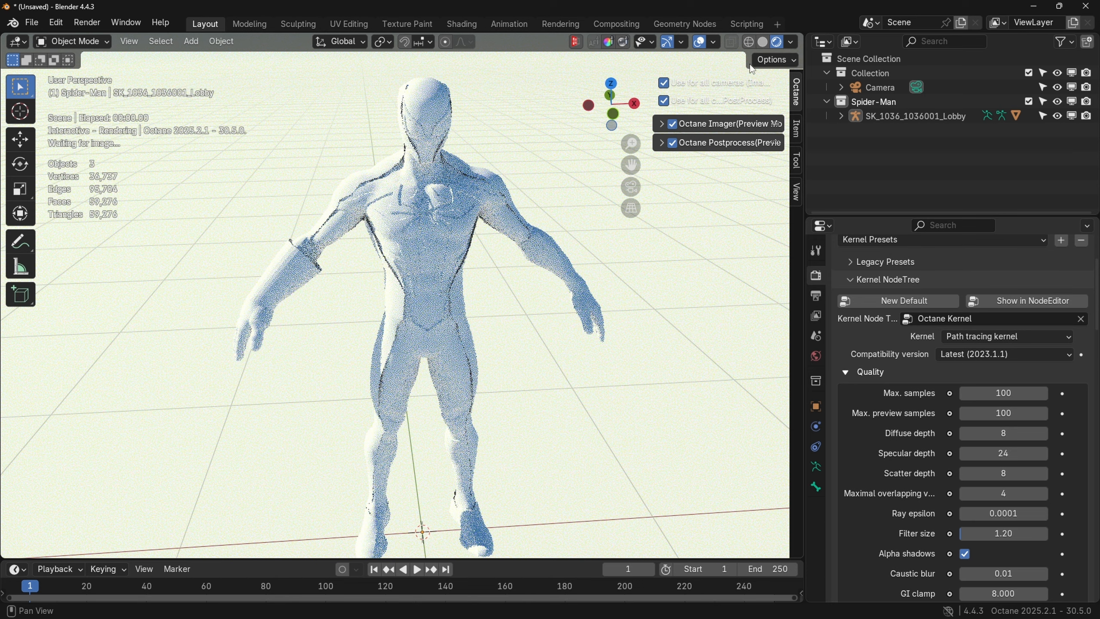
scroll(313, 262, up, 2)
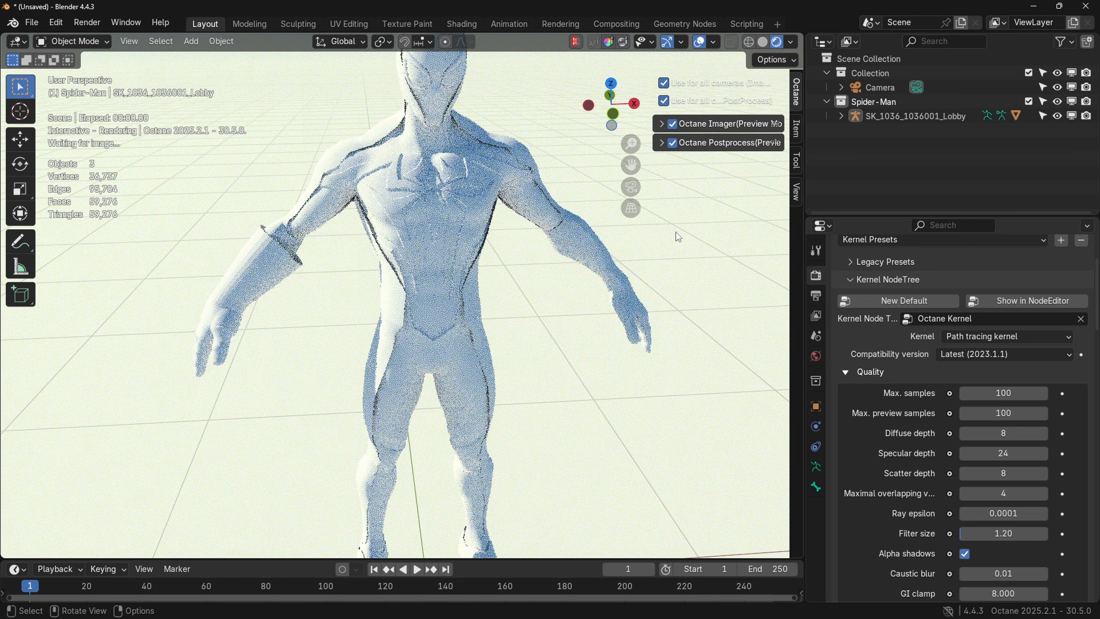
click(764, 42)
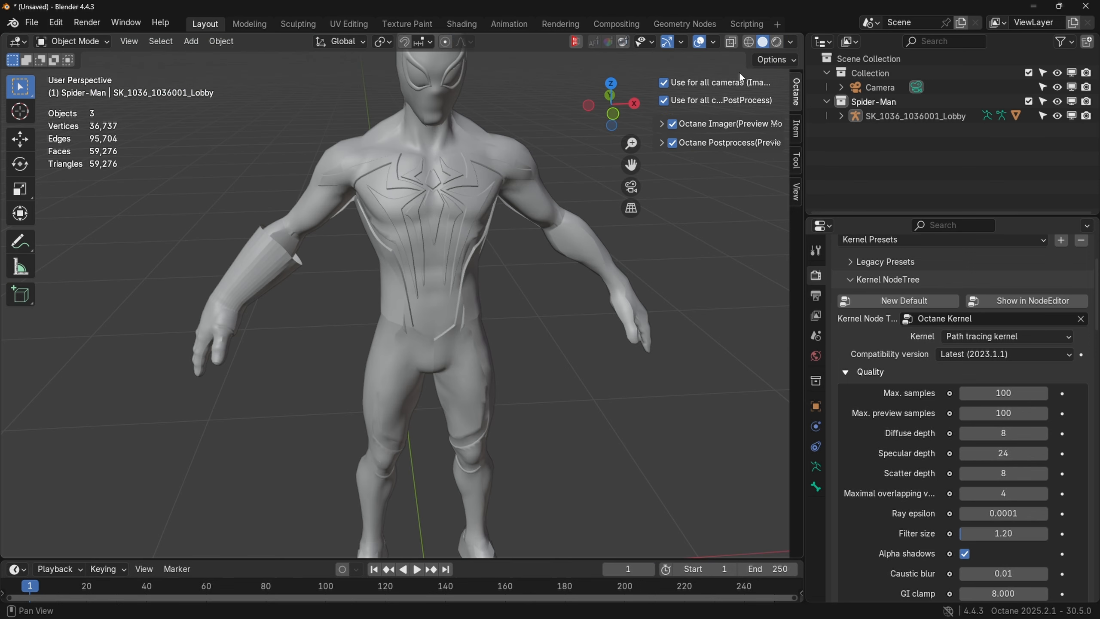
Separate the Spider-Man mesh into individual objects by material and return to Object Mode
middle_drag(380, 277, 451, 241)
click(416, 262)
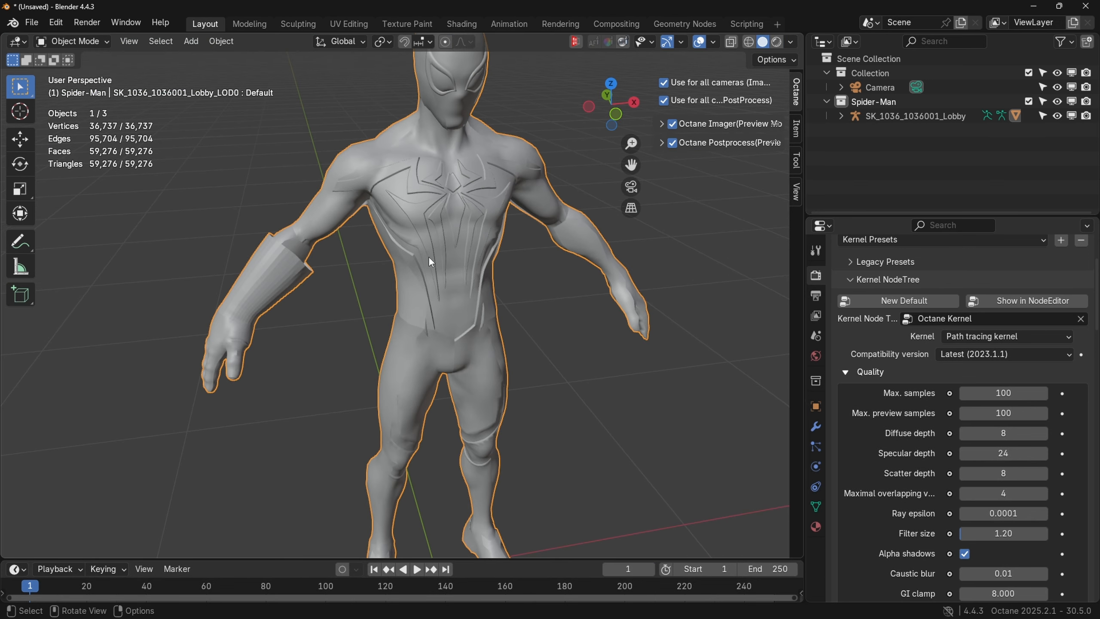
key(Tab)
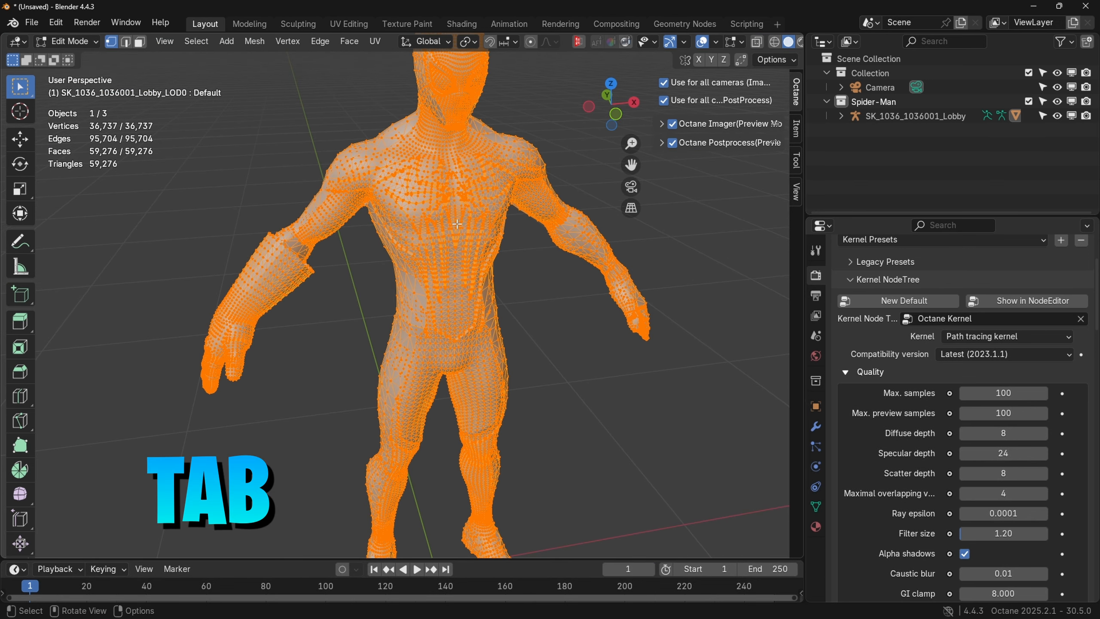
key(ctrl+v)
mouse_move(421, 509)
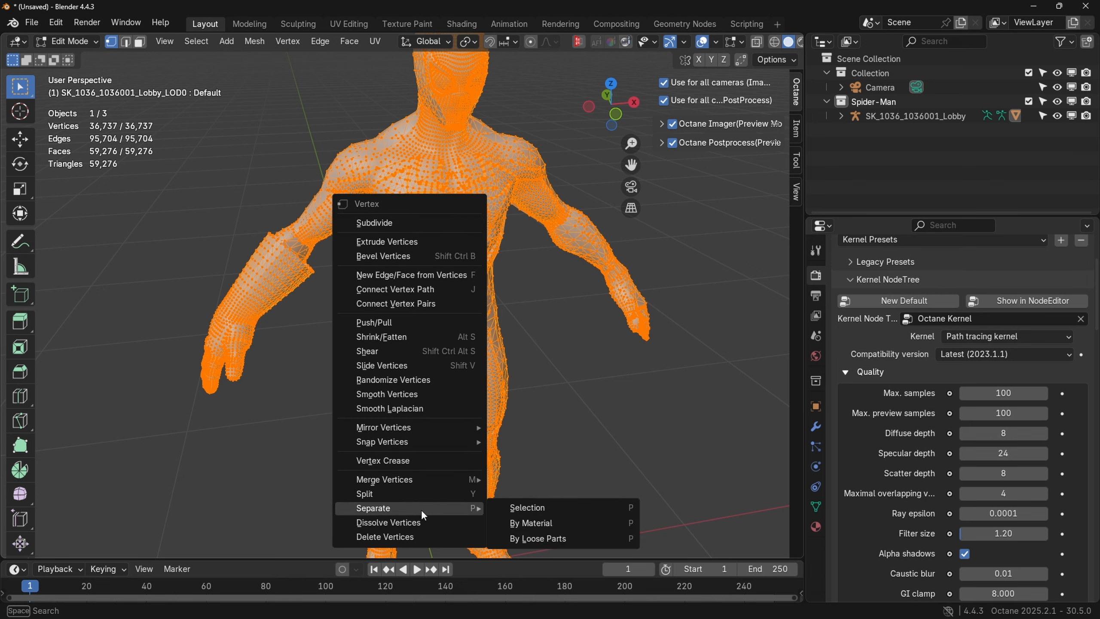
click(552, 524)
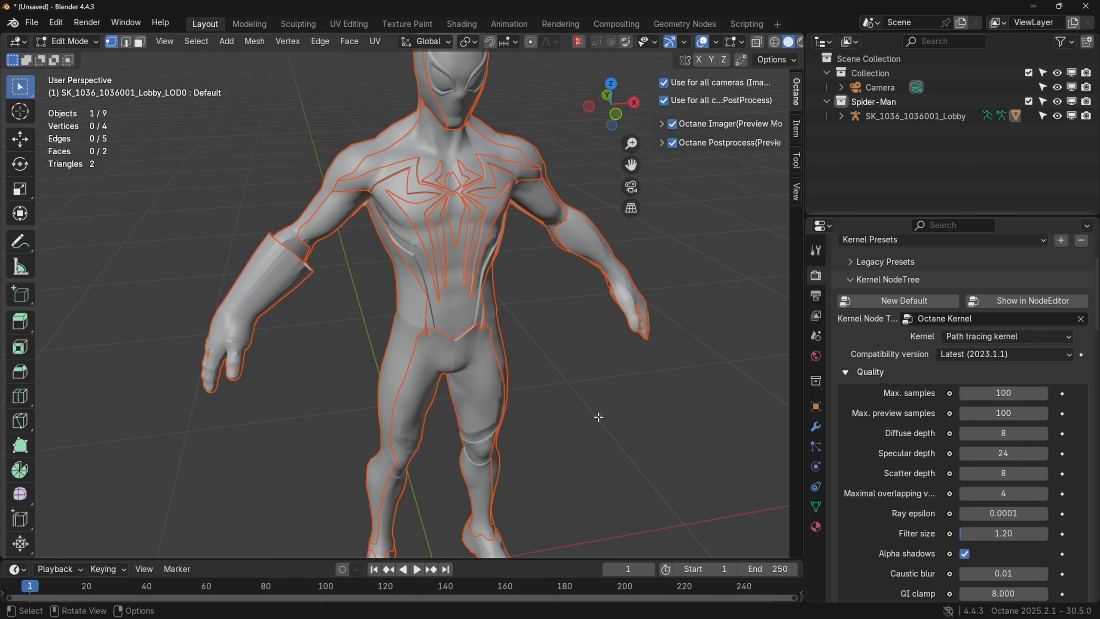
key(Tab)
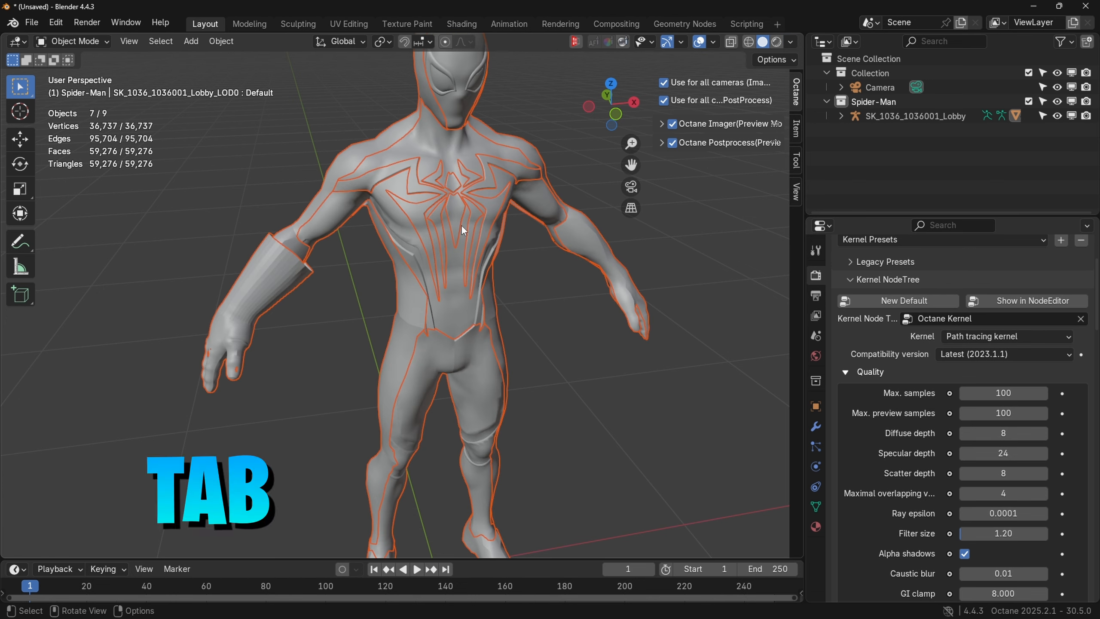
Select the separated torso, head, arm and leg pieces one by one to examine how the model is divided
click(426, 222)
click(87, 43)
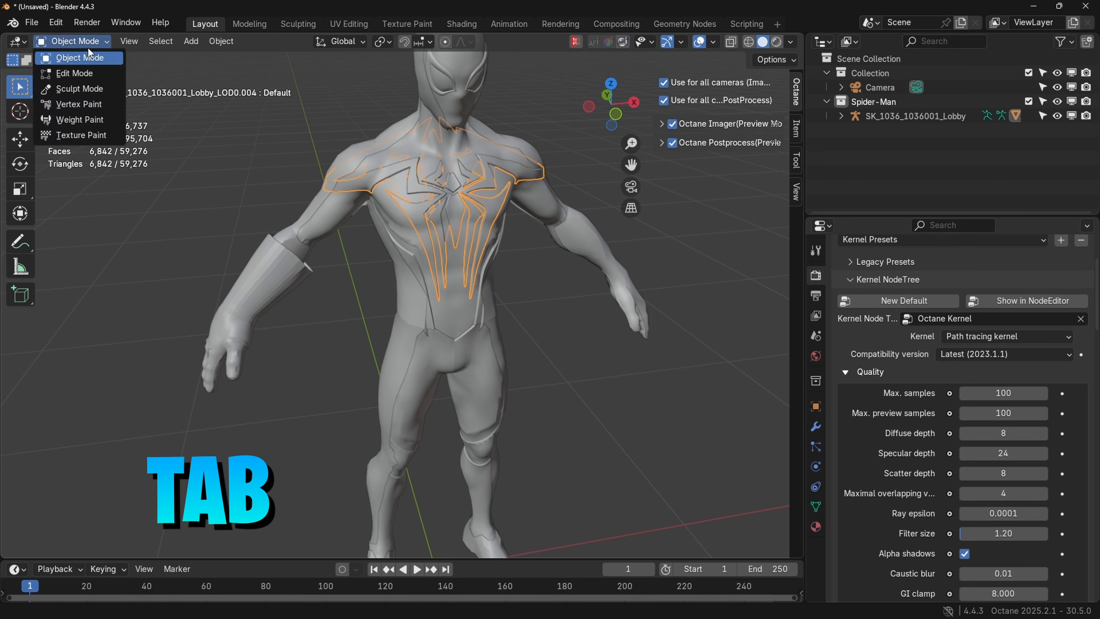
click(385, 153)
click(461, 110)
click(511, 187)
click(470, 290)
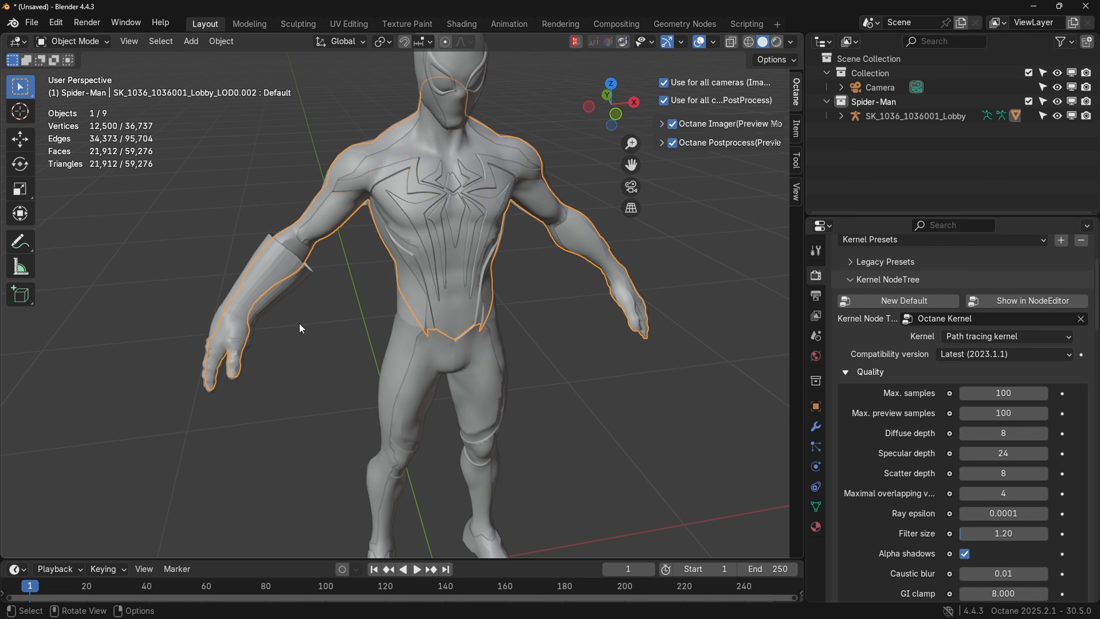
click(242, 320)
click(460, 380)
click(453, 195)
click(463, 126)
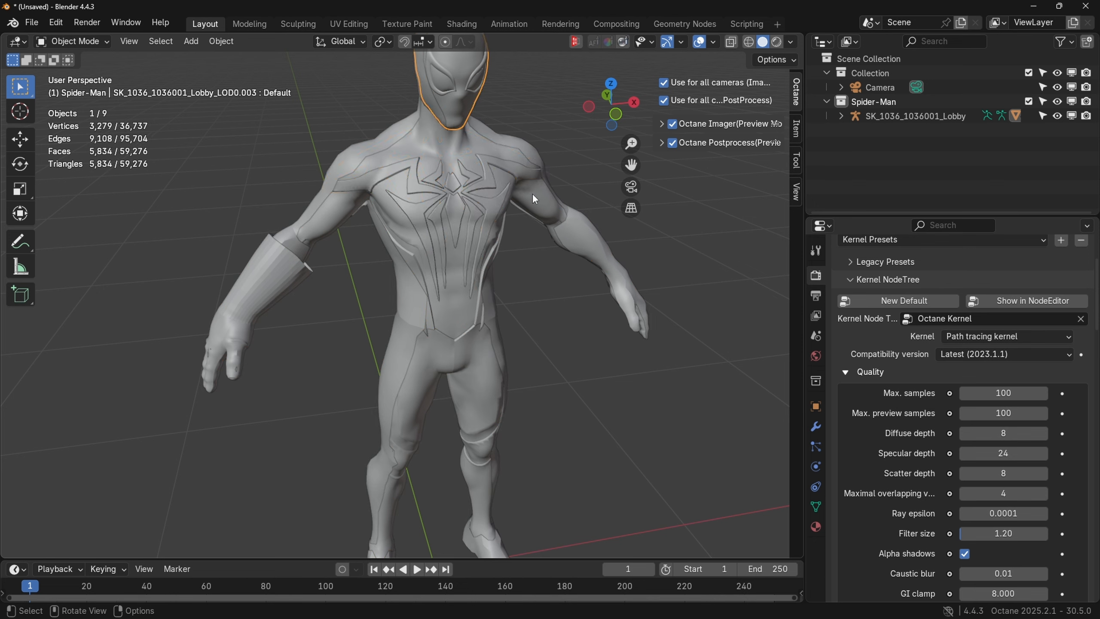
middle_drag(555, 316, 545, 315)
Delete the bulky gauntlet mesh that covers one forearm and hand of the Spider-Man model
click(255, 303)
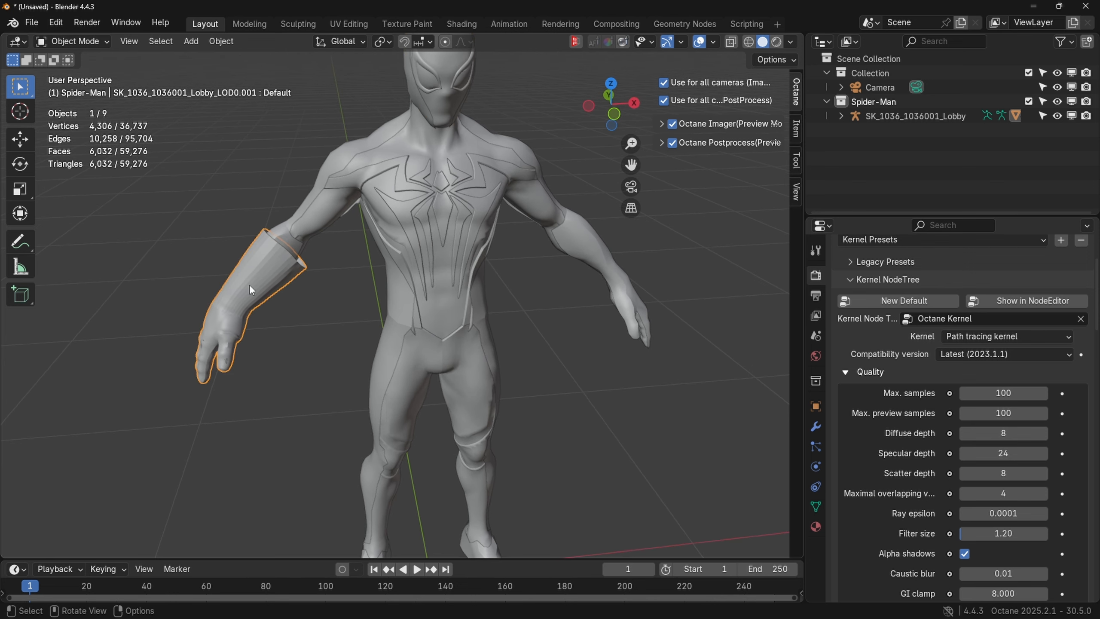
middle_drag(249, 284, 319, 304)
scroll(288, 298, up, 1)
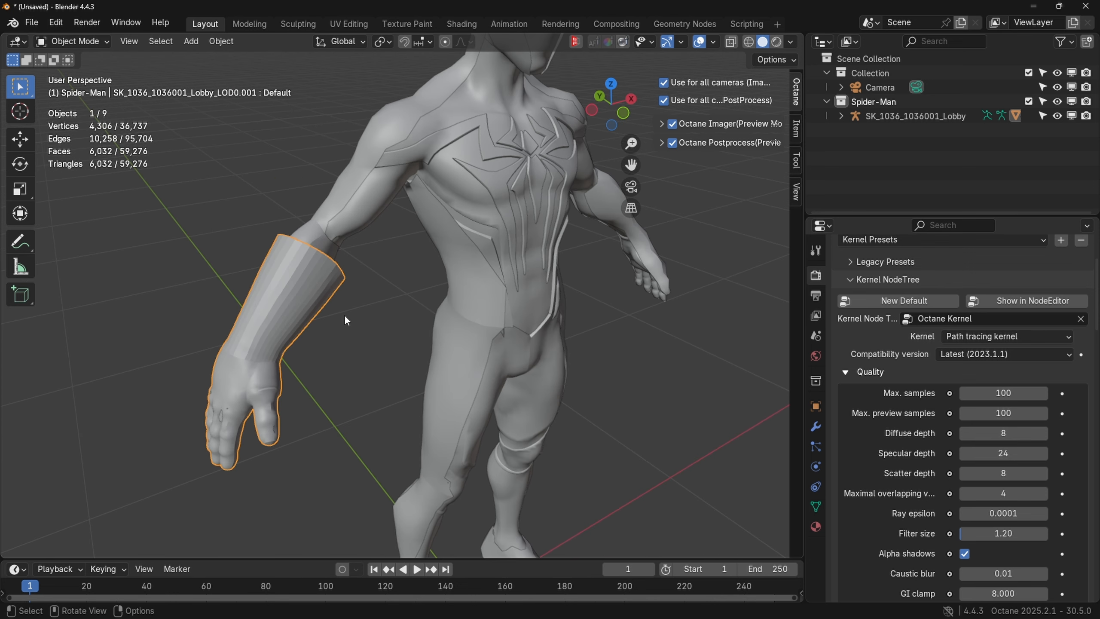
key(Delete)
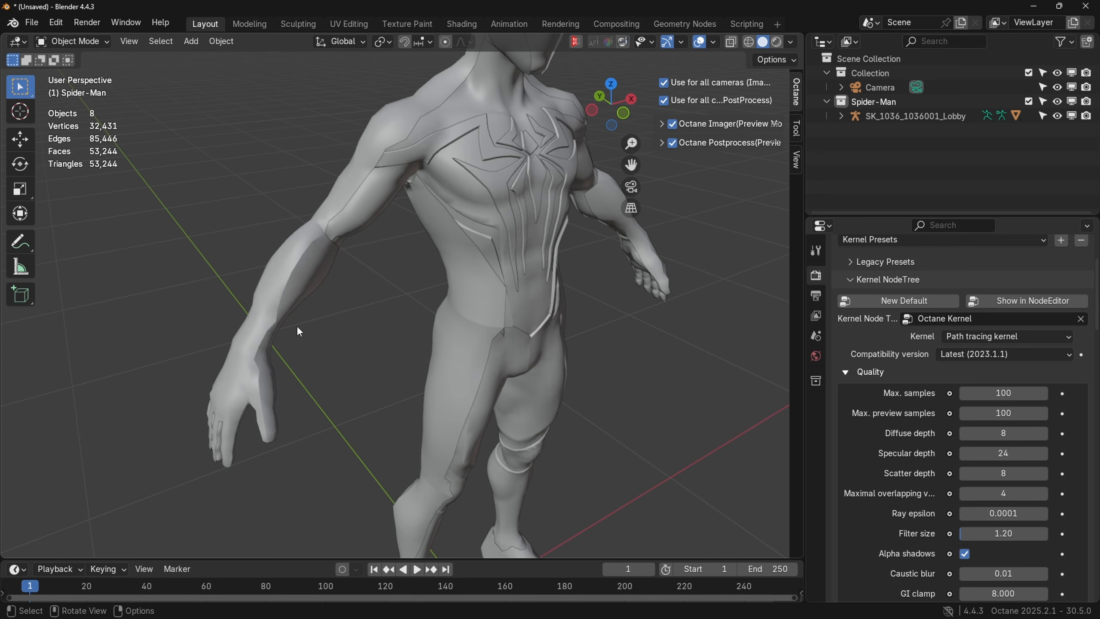
Delete the separate mesh piece SK_1036_1036001_Lobby_LOD0.006 that runs along the arms and sides of the body
middle_drag(296, 325, 394, 241)
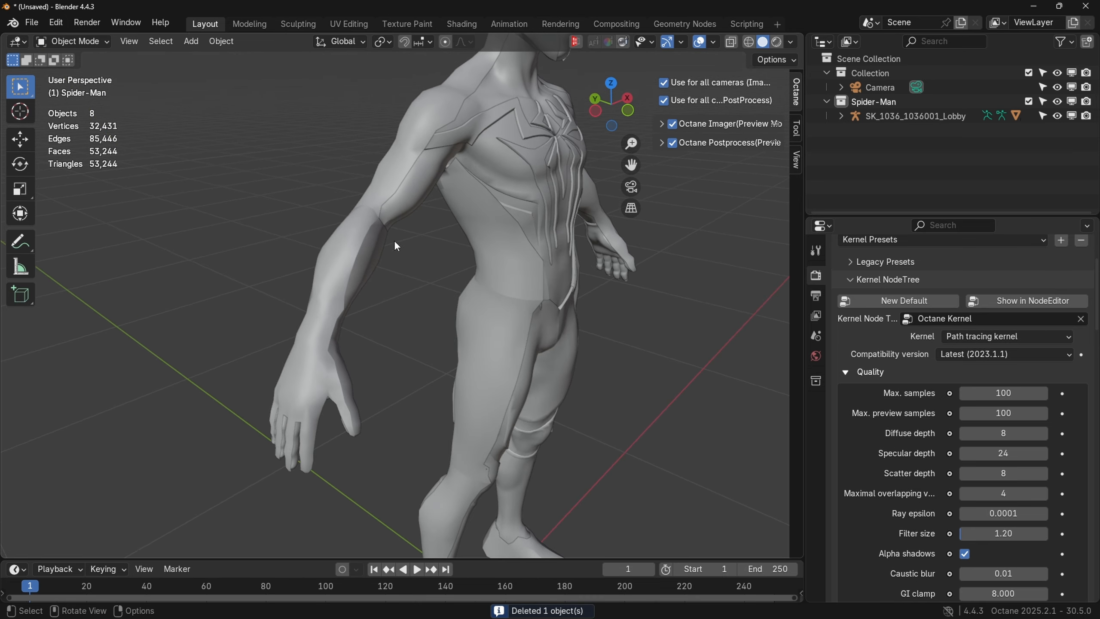
click(421, 123)
middle_drag(507, 324, 428, 325)
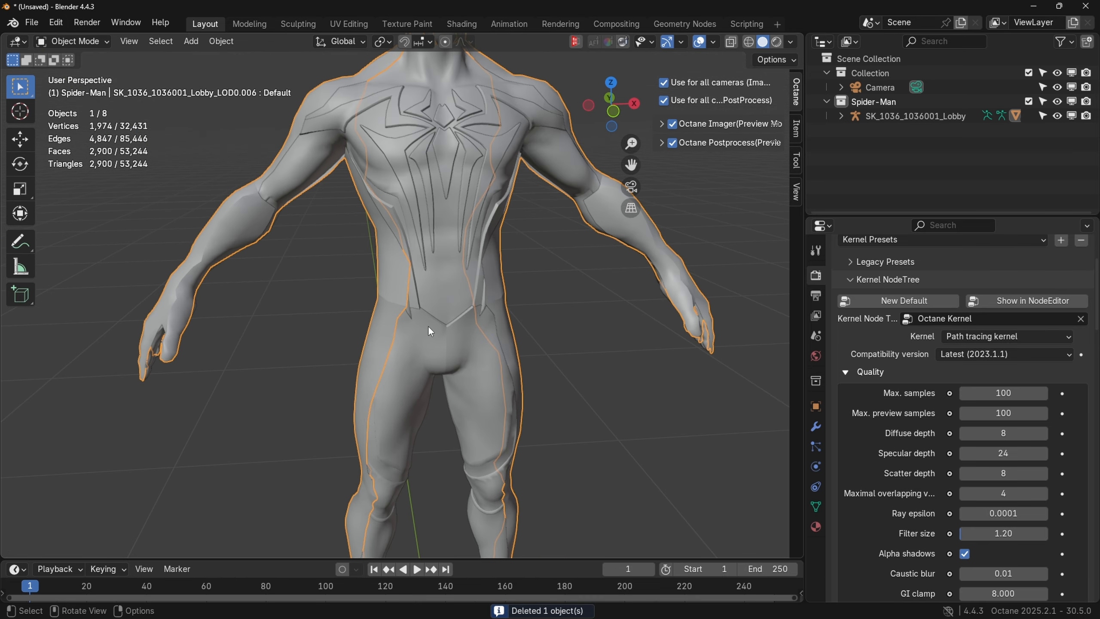
middle_drag(596, 238, 675, 259)
click(676, 260)
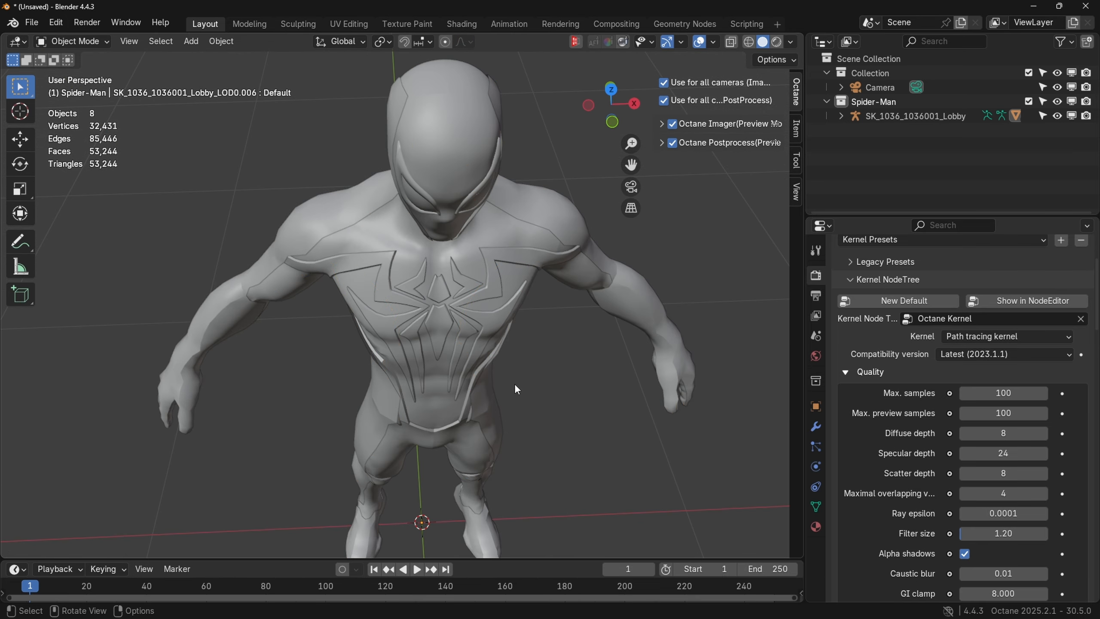
middle_drag(514, 383, 597, 357)
click(369, 249)
middle_drag(506, 361, 409, 309)
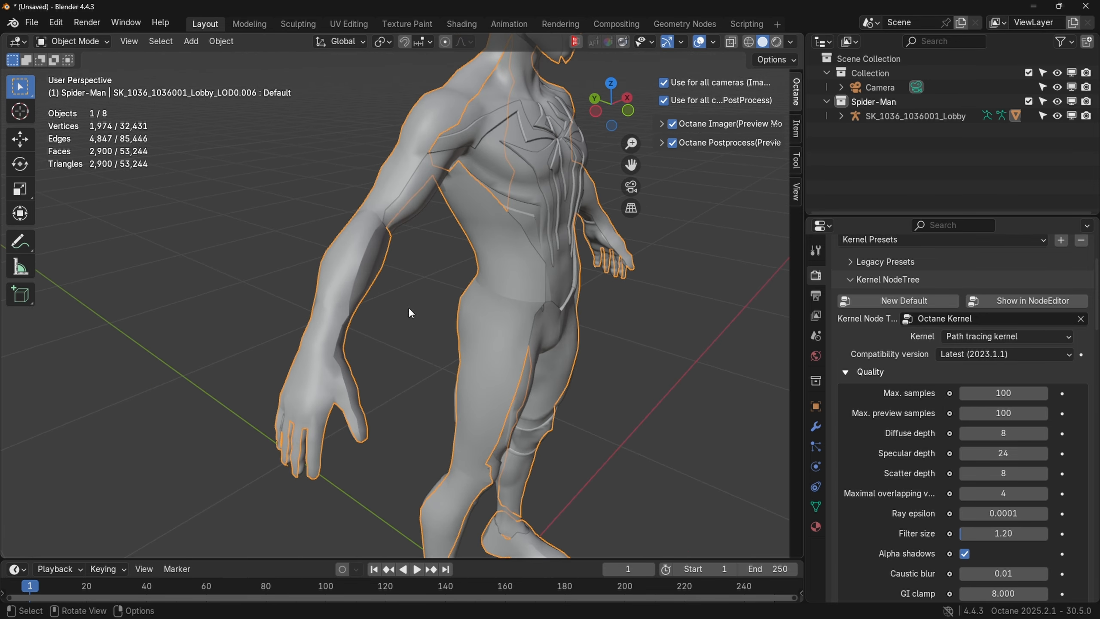
middle_drag(410, 189, 476, 366)
key(Delete)
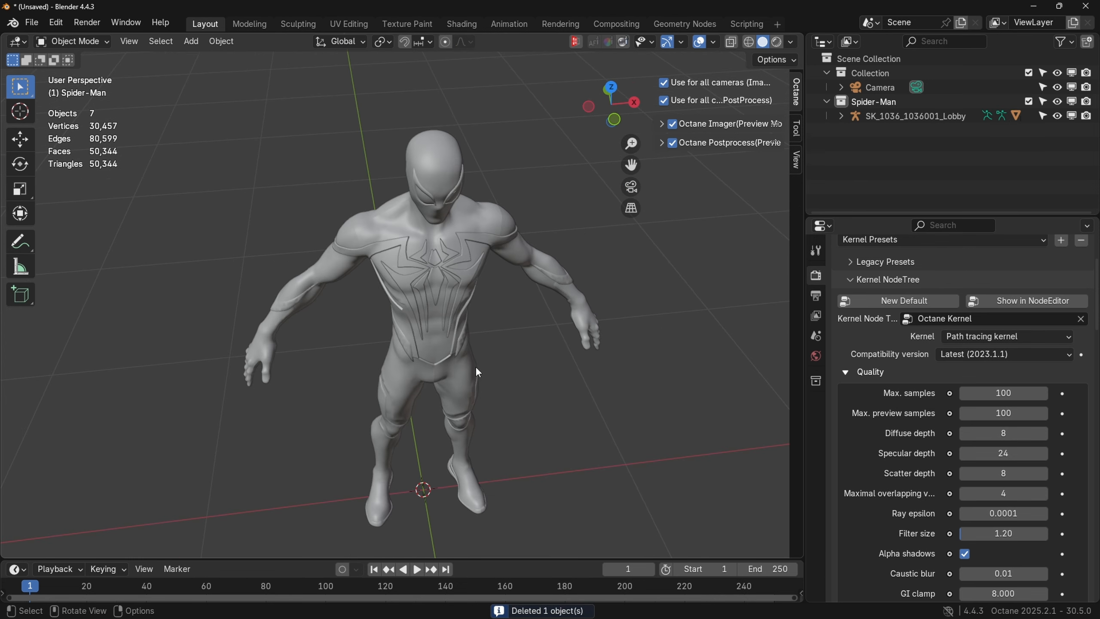
Open the Shading workspace and set its 3D viewport to rendered shading
scroll(387, 197, up, 2)
click(462, 24)
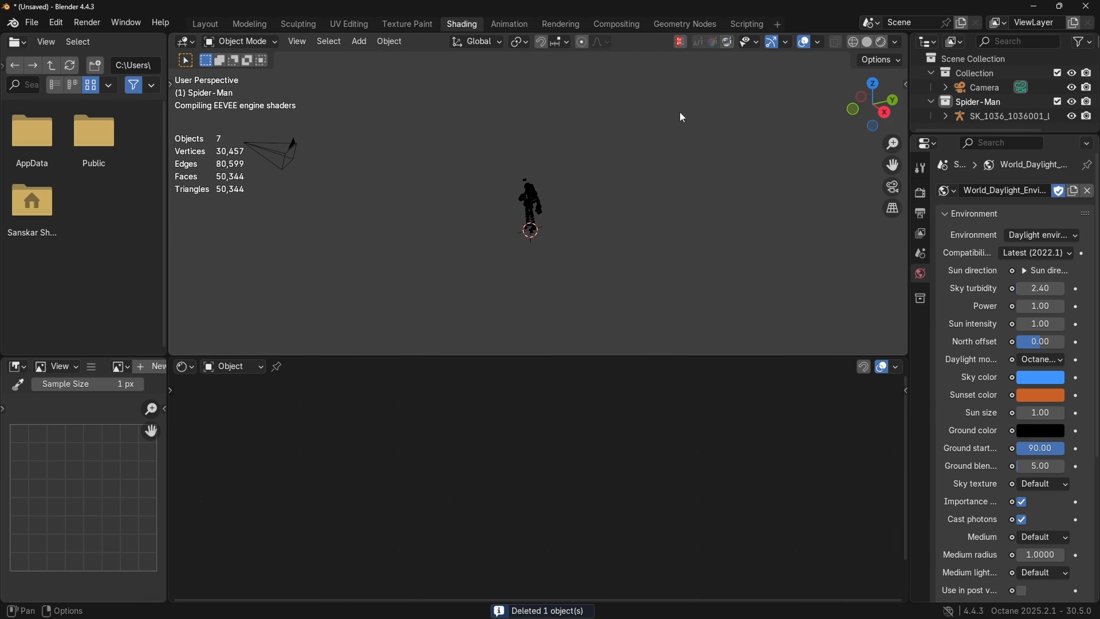
click(881, 41)
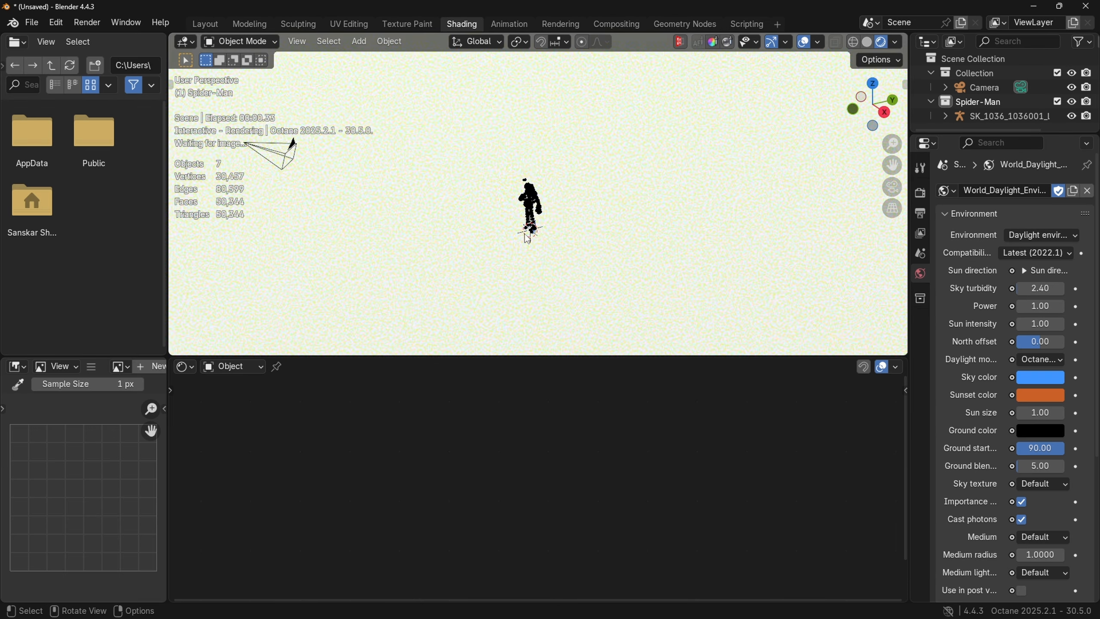
Hide the armature bones around the Spider-Man model through the viewport overlay settings
scroll(517, 231, up, 4)
middle_drag(518, 231, 600, 221)
scroll(600, 222, up, 2)
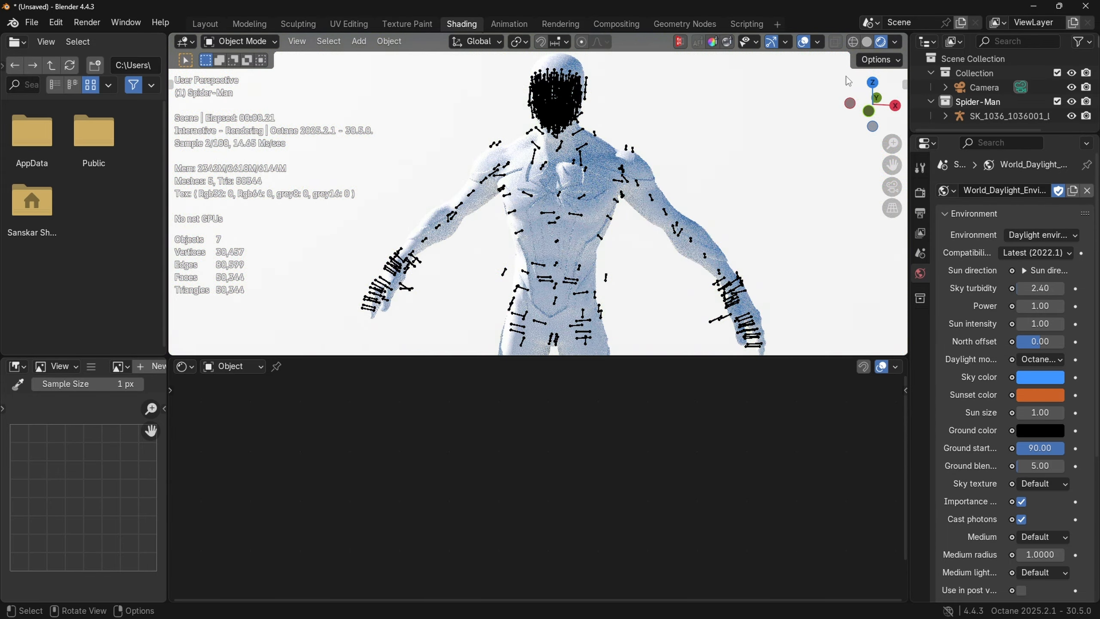
click(817, 42)
click(820, 194)
Select the chest emblem mesh and the head mesh in turn to examine their material nodes in the shader editor
click(564, 225)
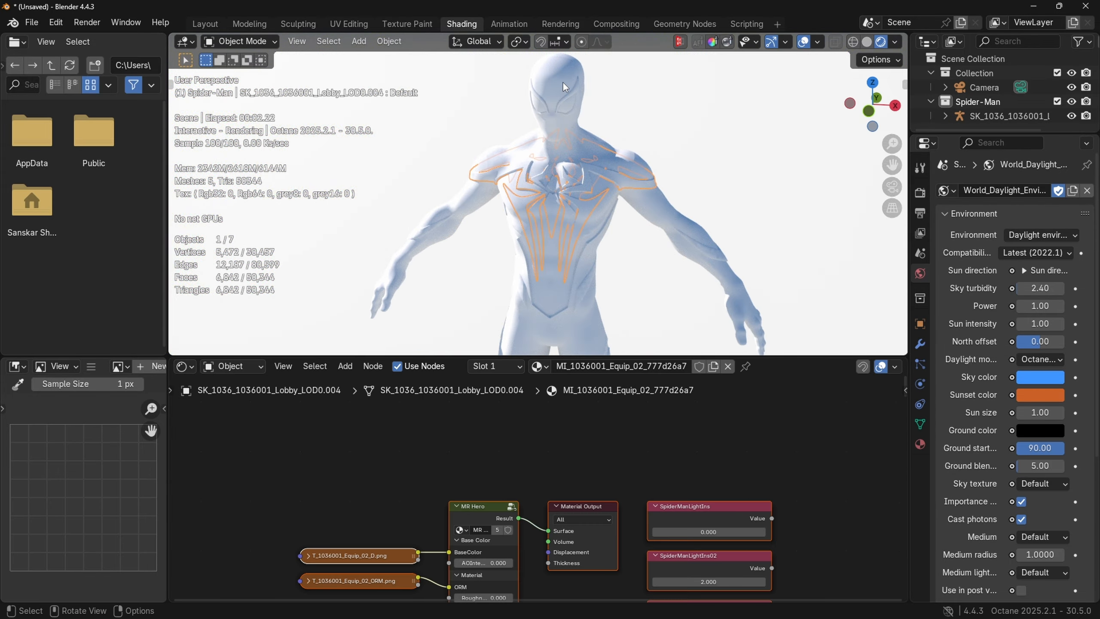
middle_drag(544, 299, 611, 144)
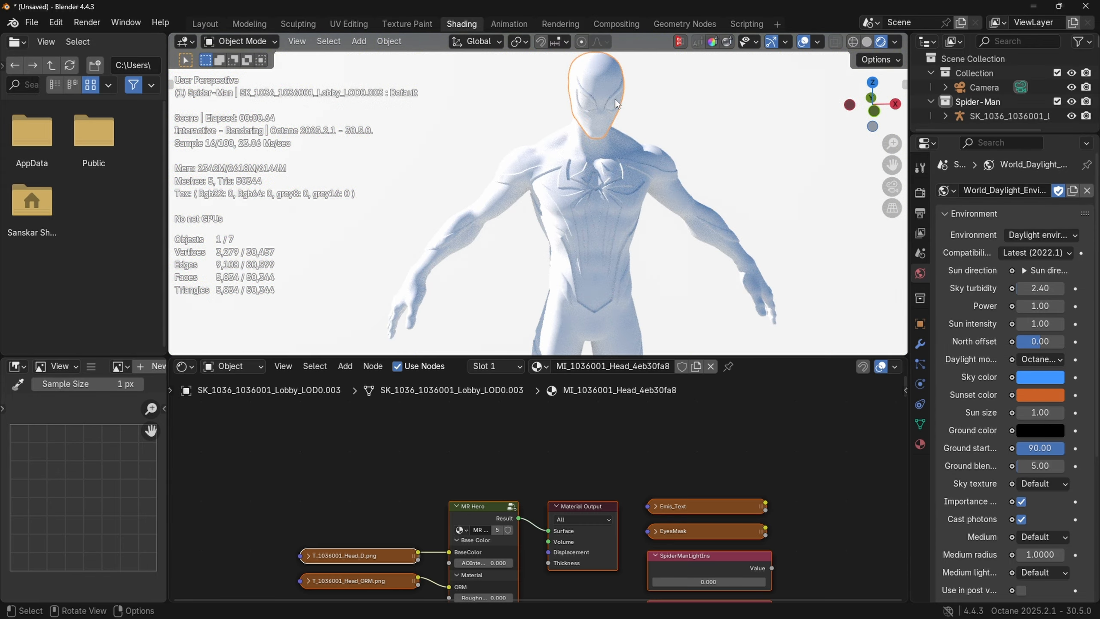
drag(888, 161, 818, 251)
scroll(583, 472, up, 2)
middle_drag(583, 472, 685, 341)
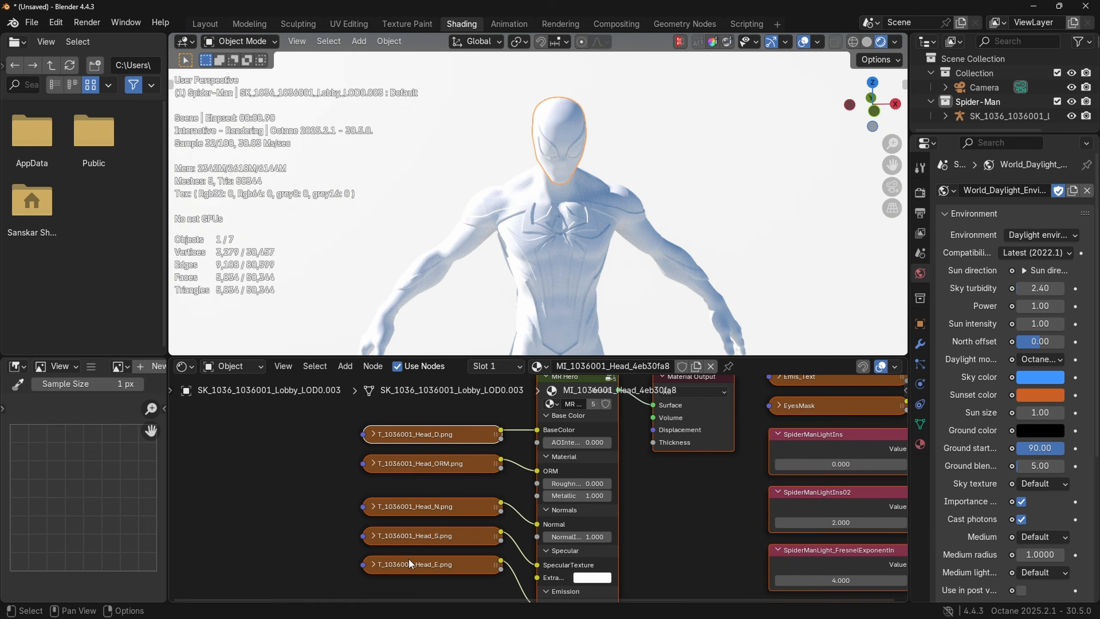
Move the five T_1036001_Head texture nodes together farther away from the MR Hero node in the head material
scroll(382, 451, down, 3)
drag(382, 451, 497, 571)
click(563, 416)
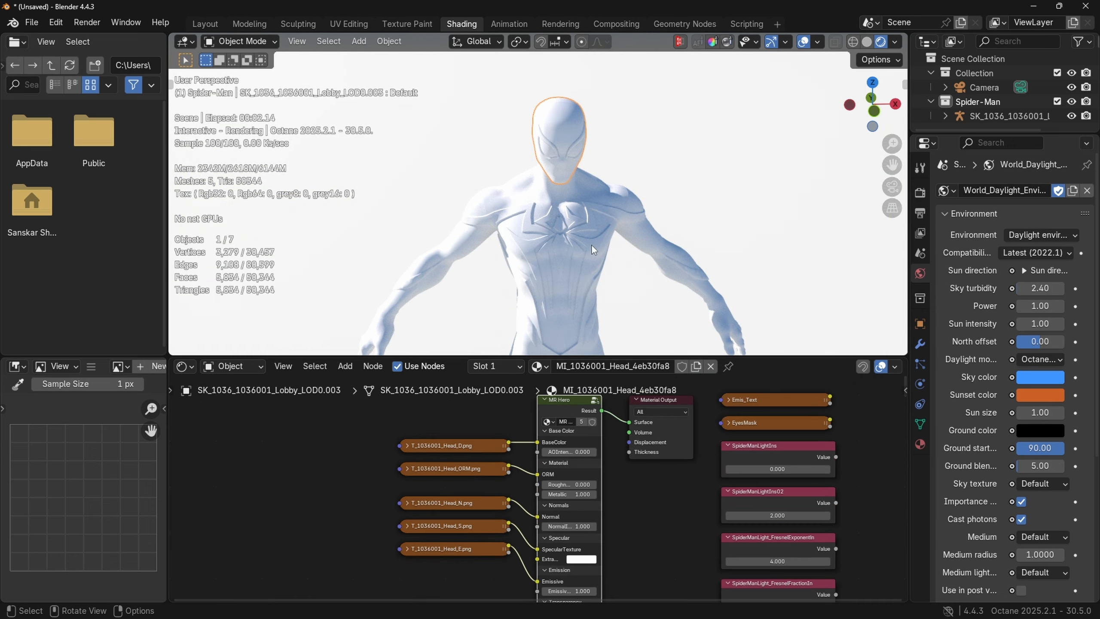
scroll(546, 151, up, 2)
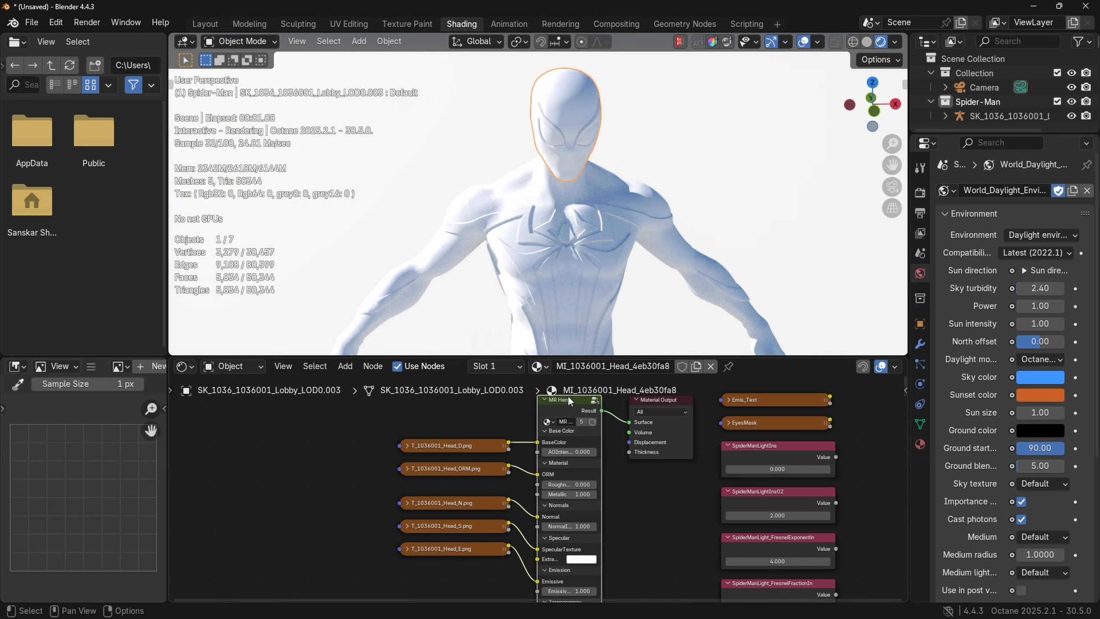
middle_drag(565, 427, 551, 436)
drag(383, 429, 455, 582)
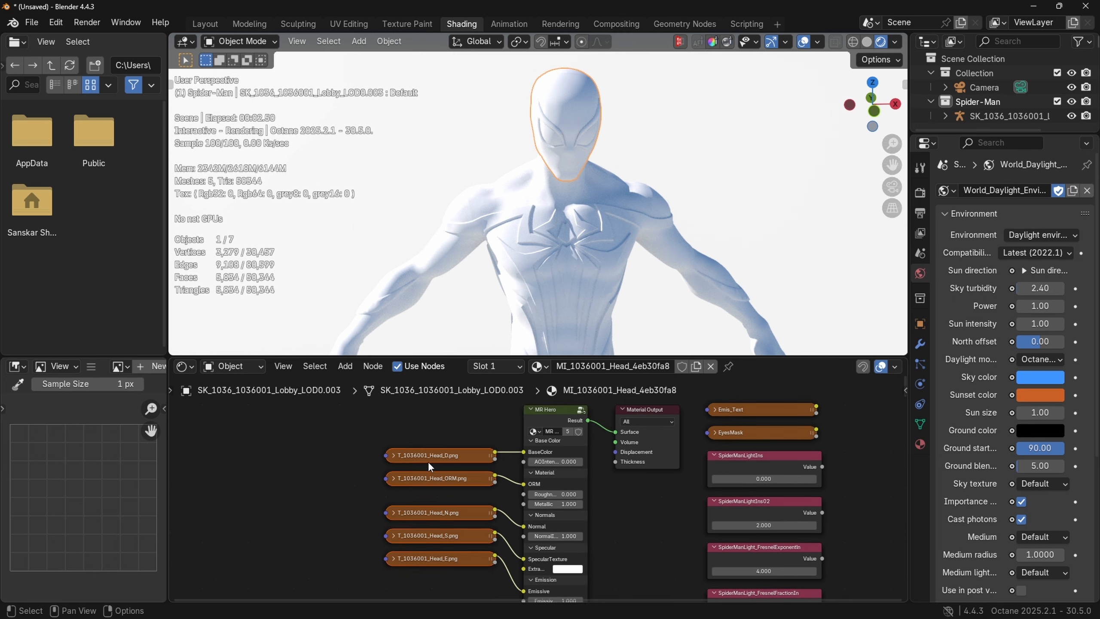
drag(433, 456, 238, 440)
Delete the MR Hero group node from the head material
click(550, 423)
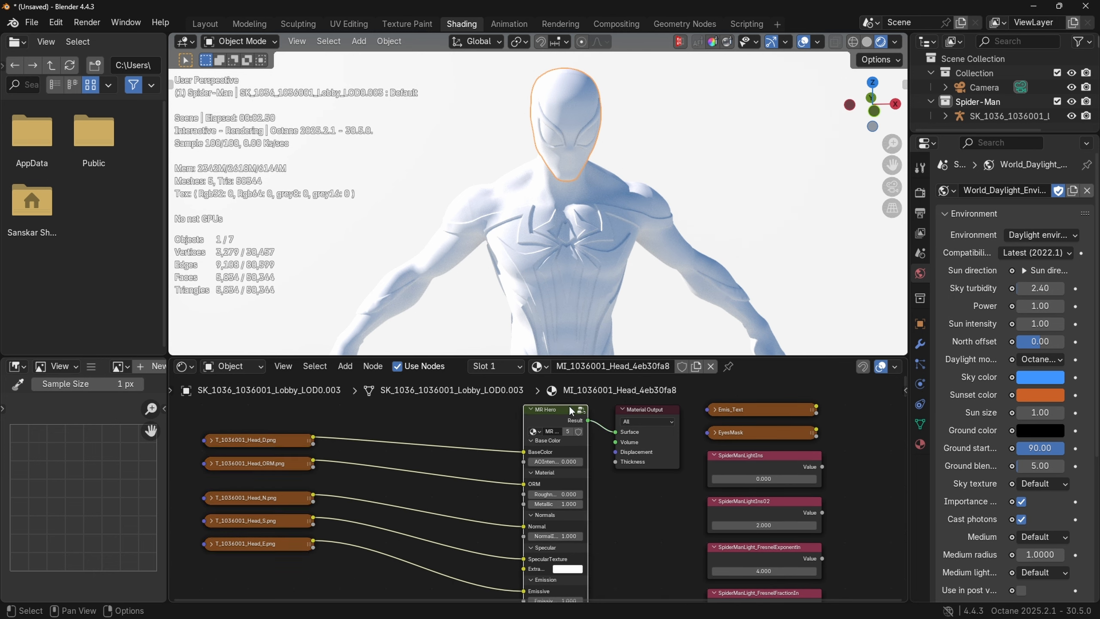
drag(542, 423, 512, 422)
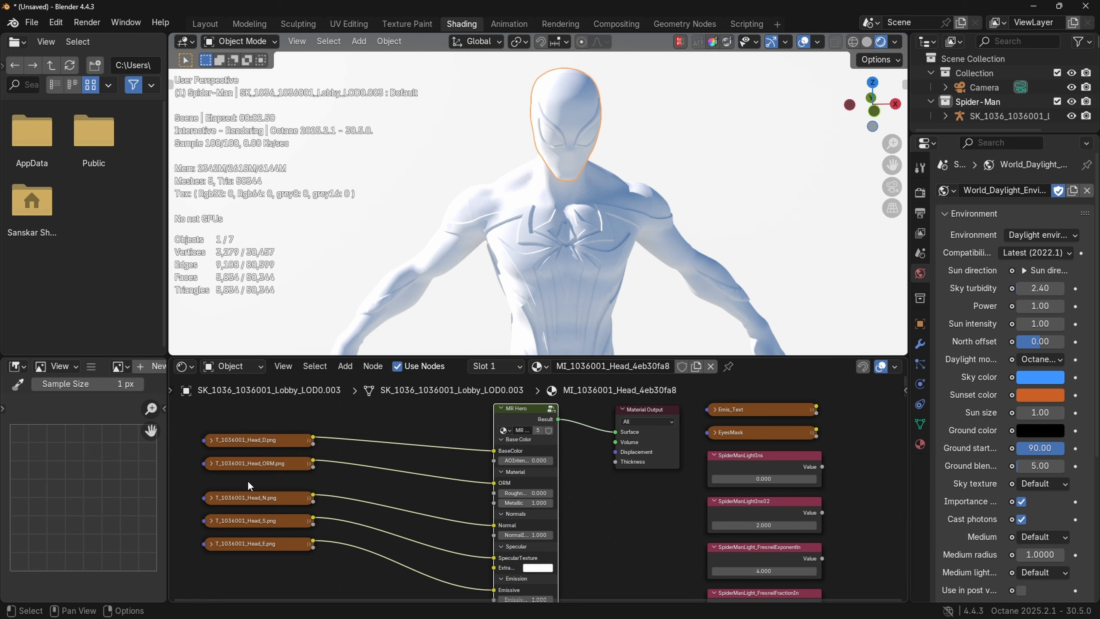
middle_drag(248, 480, 264, 478)
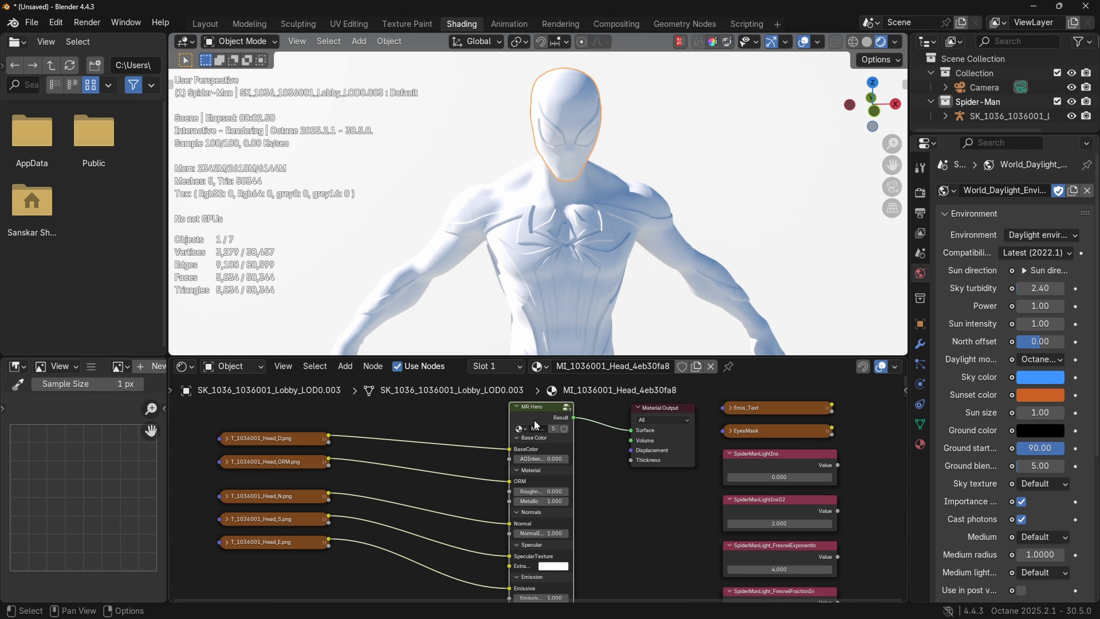
key(x)
Add a Universal material node and connect its output to the Surface input of the Material Output
key(shift+a)
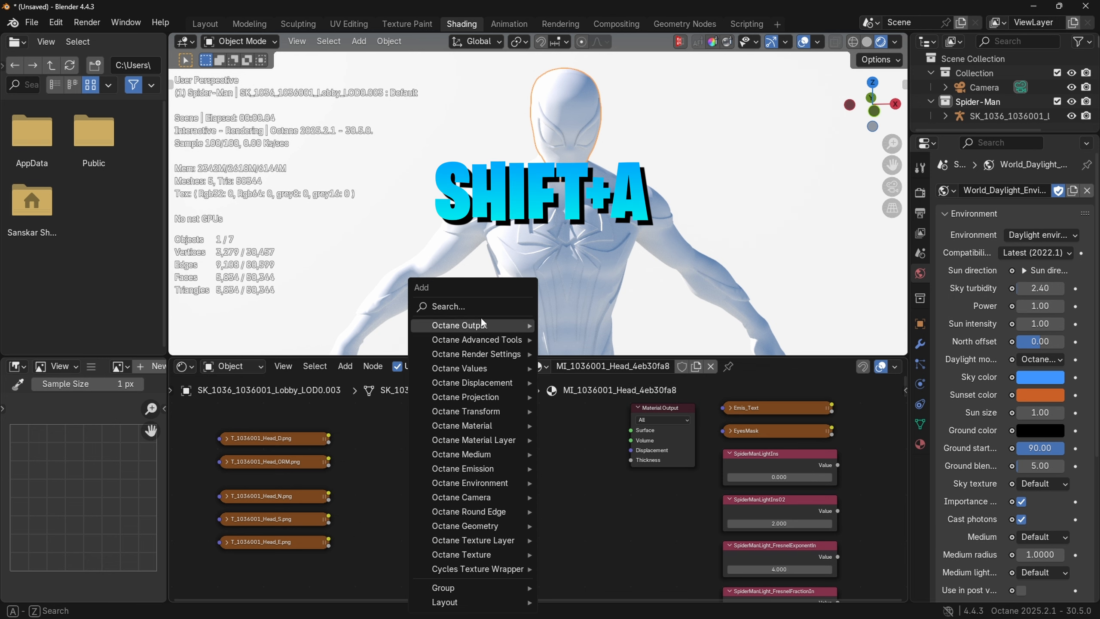
click(481, 307)
text(UNI)
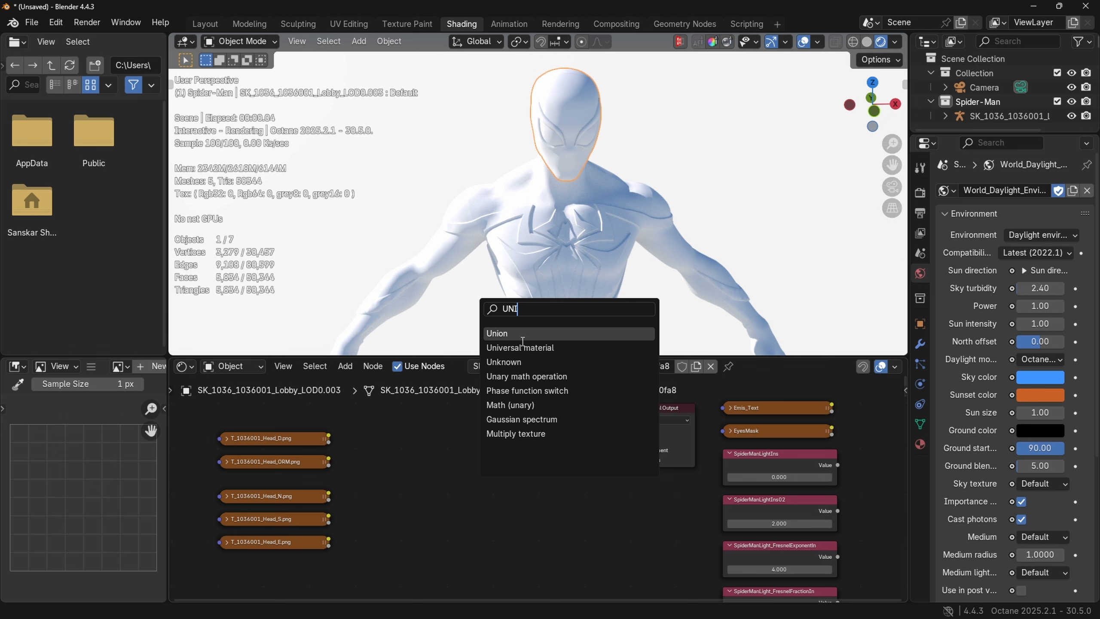
click(523, 348)
click(591, 436)
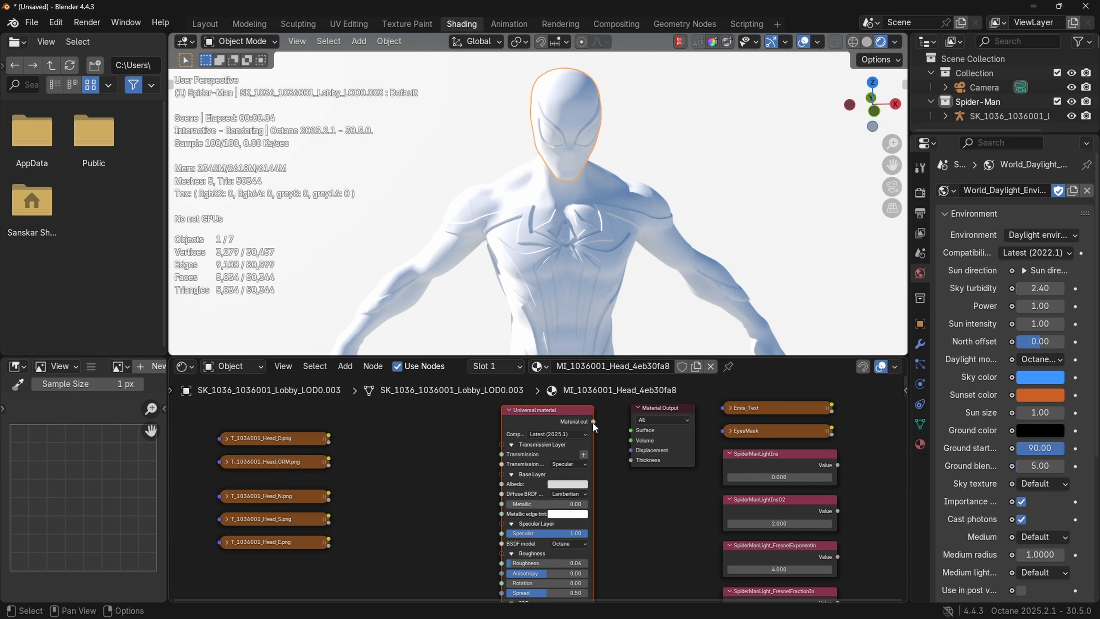
drag(594, 422, 630, 430)
scroll(563, 481, up, 1)
middle_drag(563, 481, 629, 481)
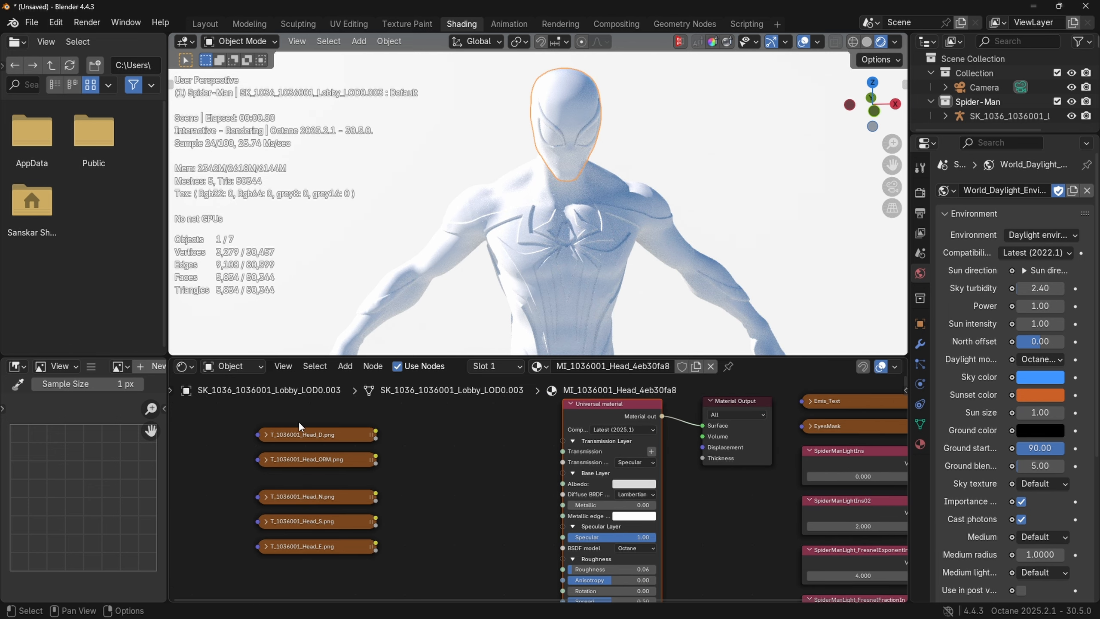
Preview the head textures in turn and place the T_1036001_Head_D.png node apart above the other texture nodes
click(304, 434)
click(312, 458)
click(322, 497)
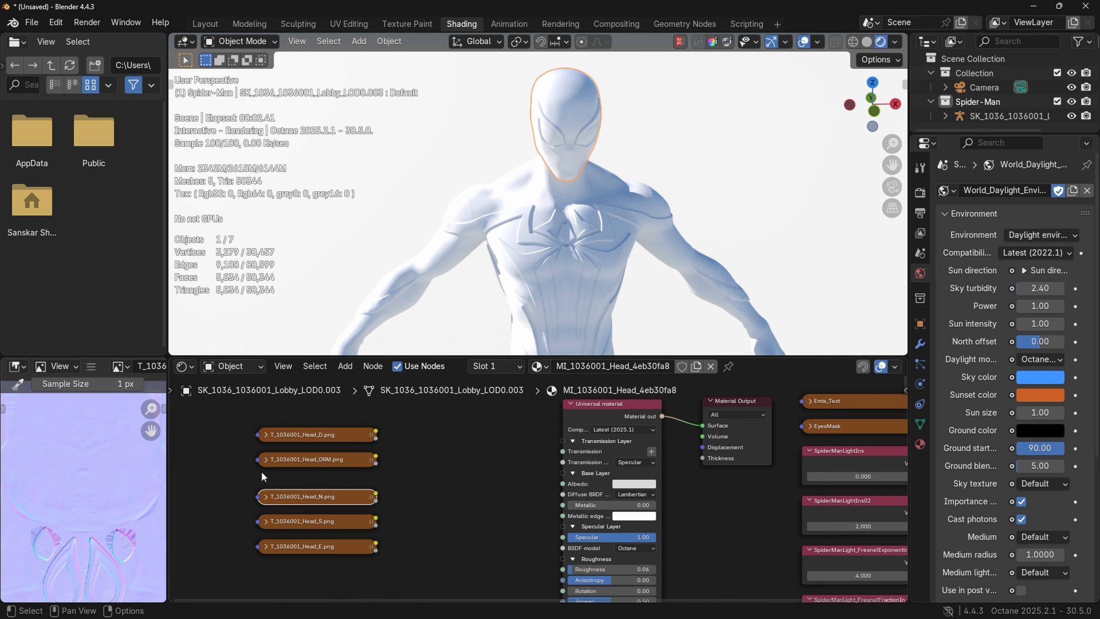
click(313, 546)
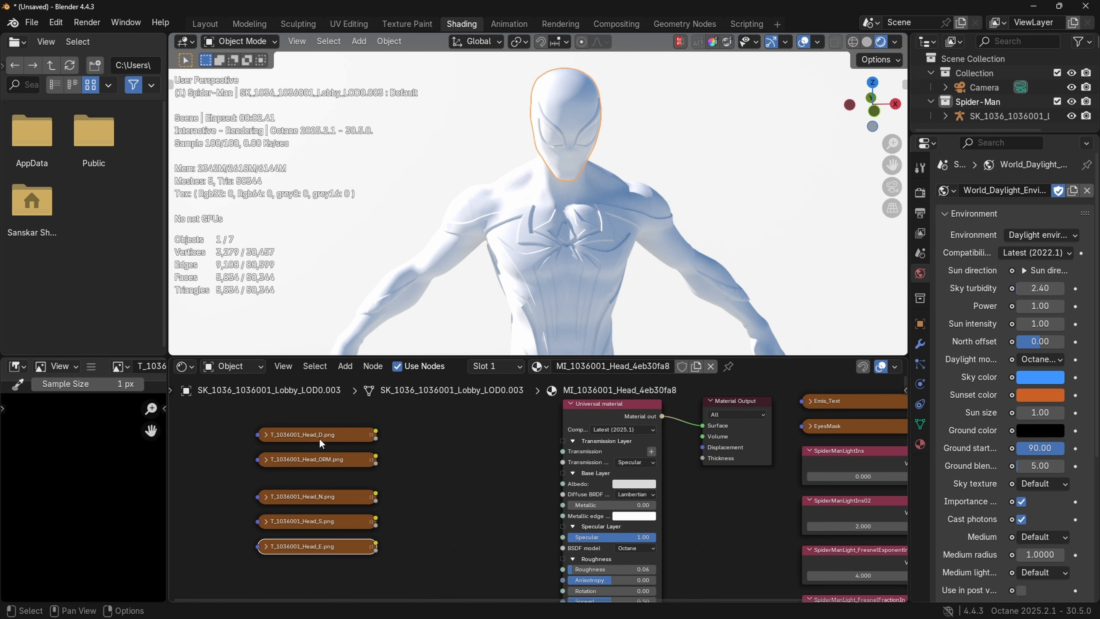
middle_drag(319, 439, 344, 476)
click(343, 471)
drag(341, 473, 360, 413)
middle_drag(354, 452, 354, 474)
Convert the T_1036001_Head_D.png node to an Octane RGB image node and connect it to the Universal material's Albedo input
right_click(365, 436)
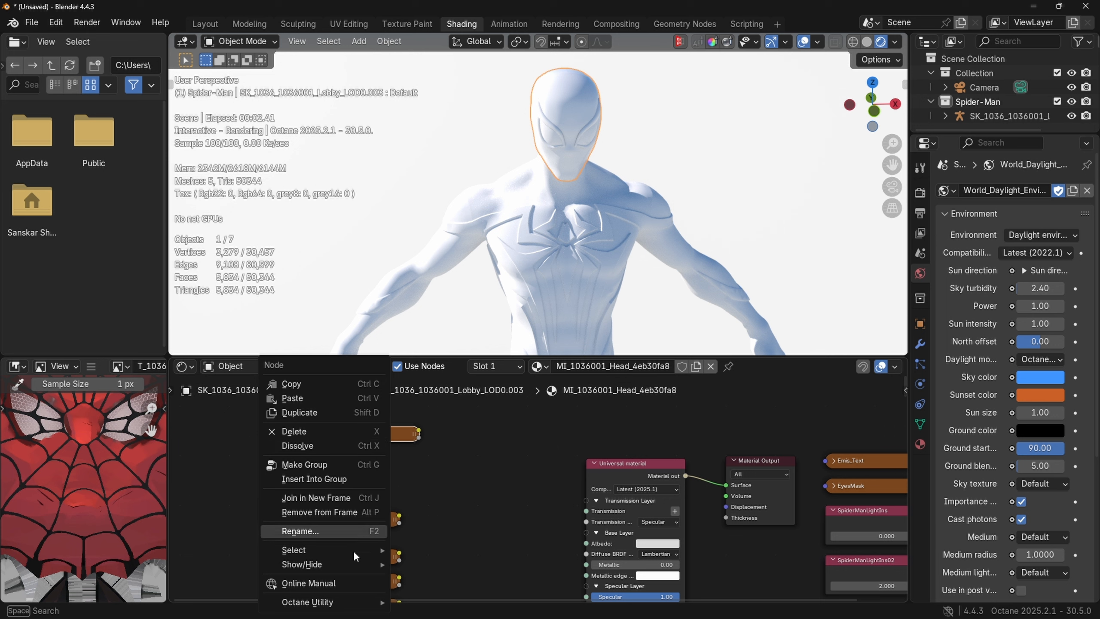
mouse_move(369, 602)
click(438, 574)
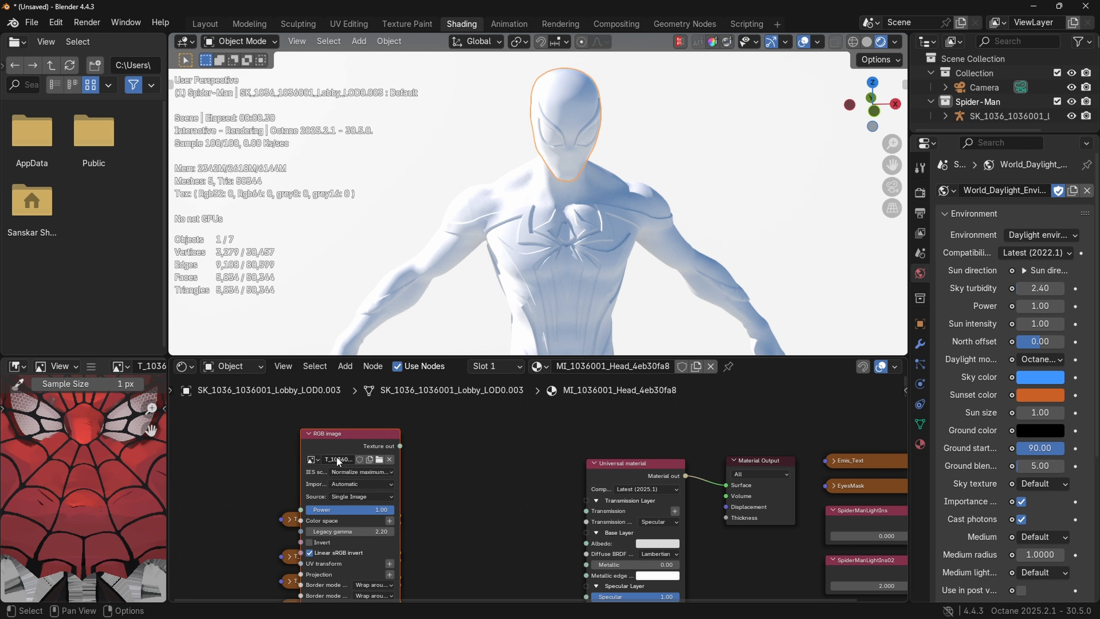
drag(401, 434, 587, 543)
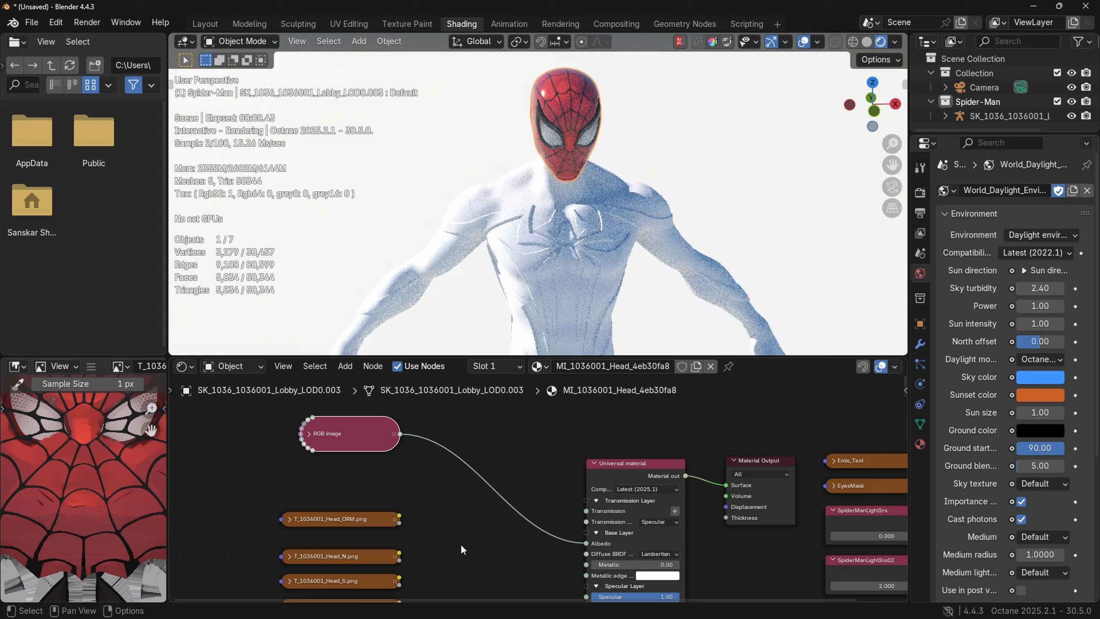
Examine the rendered base color texture on the head up close from the front
middle_drag(572, 186, 820, 183)
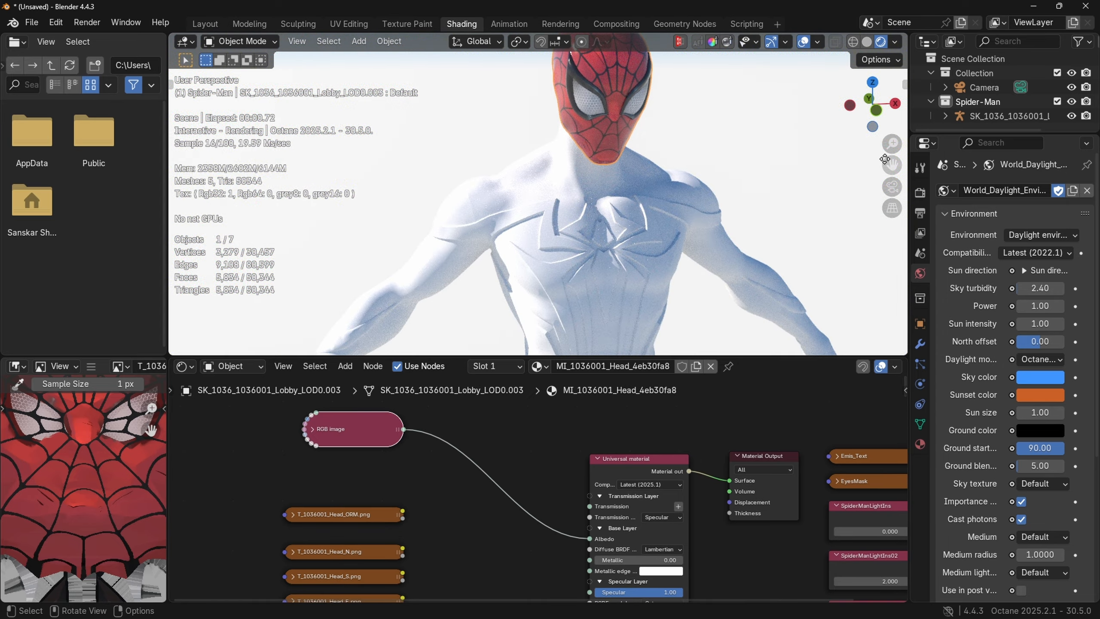
drag(885, 159, 890, 280)
scroll(636, 209, up, 2)
mouse_move(636, 209)
middle_down()
mouse_move(697, 208)
mouse_move(626, 206)
middle_up()
middle_drag(502, 535, 516, 504)
scroll(404, 500, down, 3)
scroll(393, 490, up, 1)
middle_drag(402, 498, 404, 483)
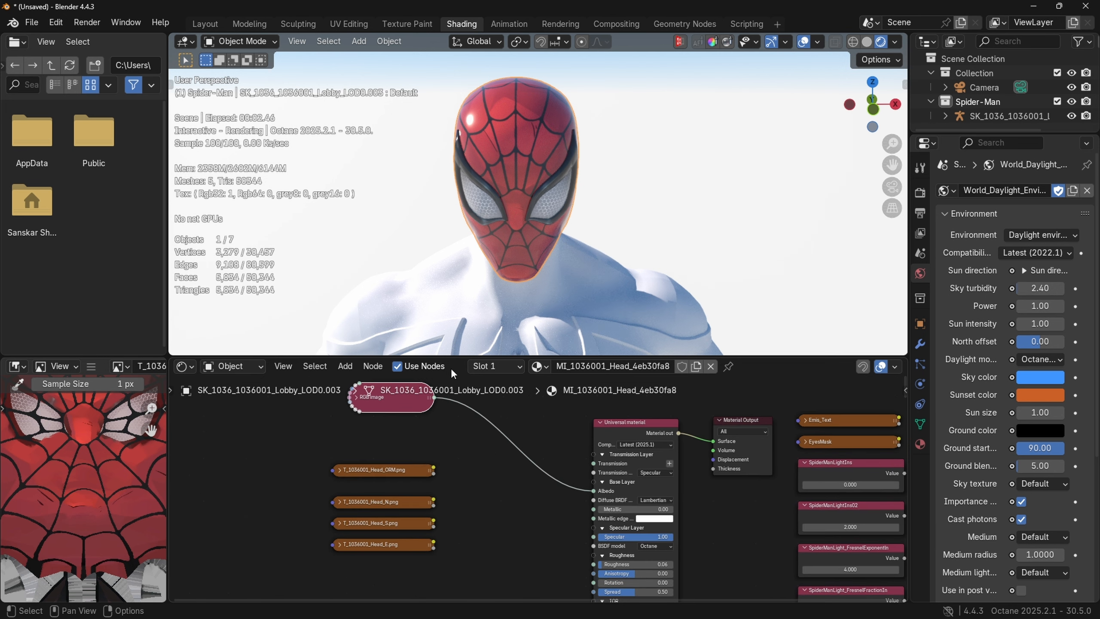
middle_drag(565, 235, 574, 235)
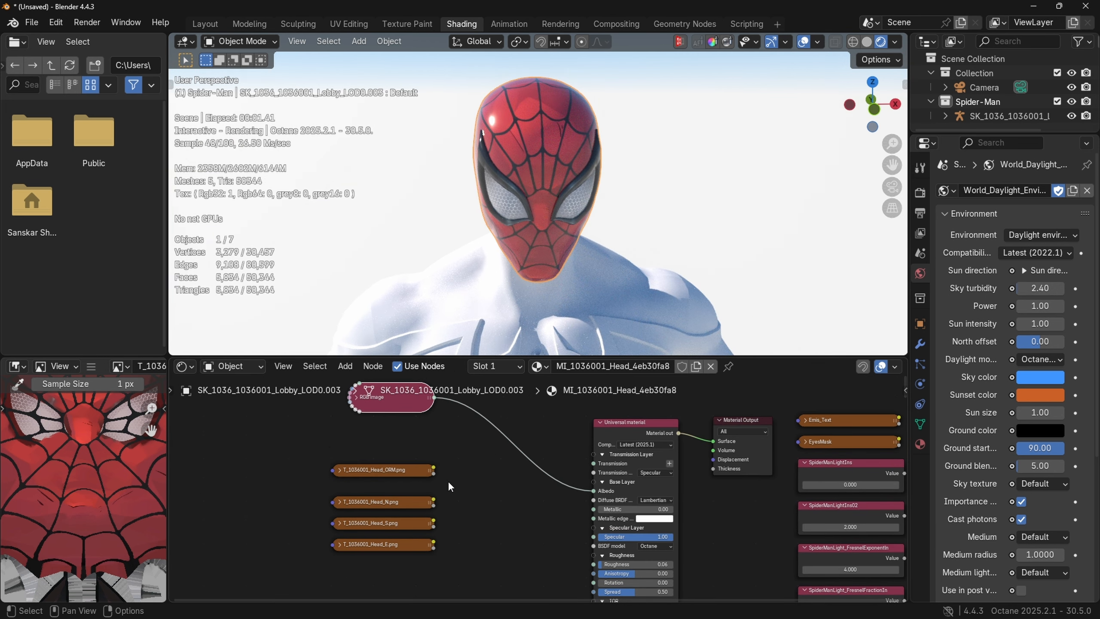
Move the T_1036001_Head_S.png node below the other texture nodes and convert it to an Octane RGB image node
middle_drag(450, 495, 453, 470)
scroll(452, 470, up, 1)
middle_drag(477, 513, 490, 477)
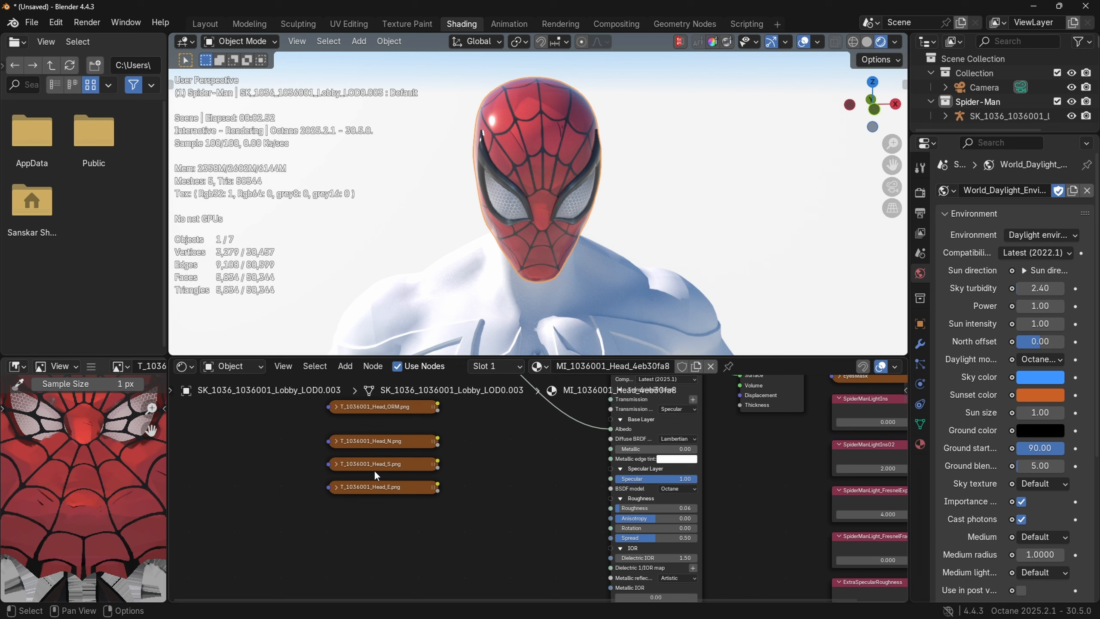
click(375, 470)
drag(407, 460, 349, 514)
middle_drag(433, 544, 442, 510)
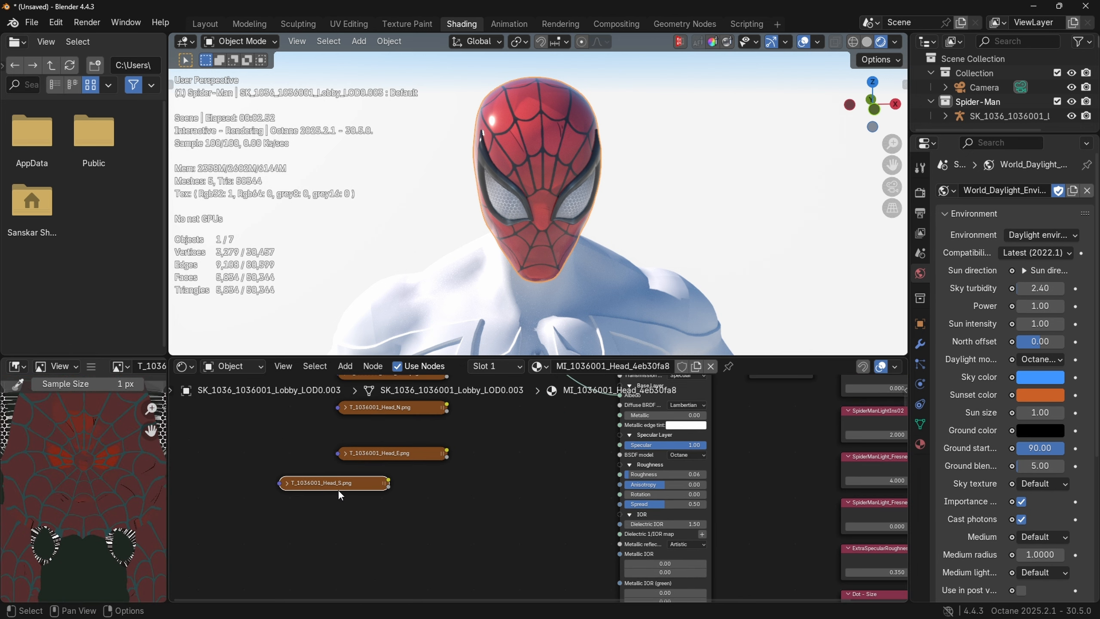
right_click(324, 486)
mouse_move(323, 486)
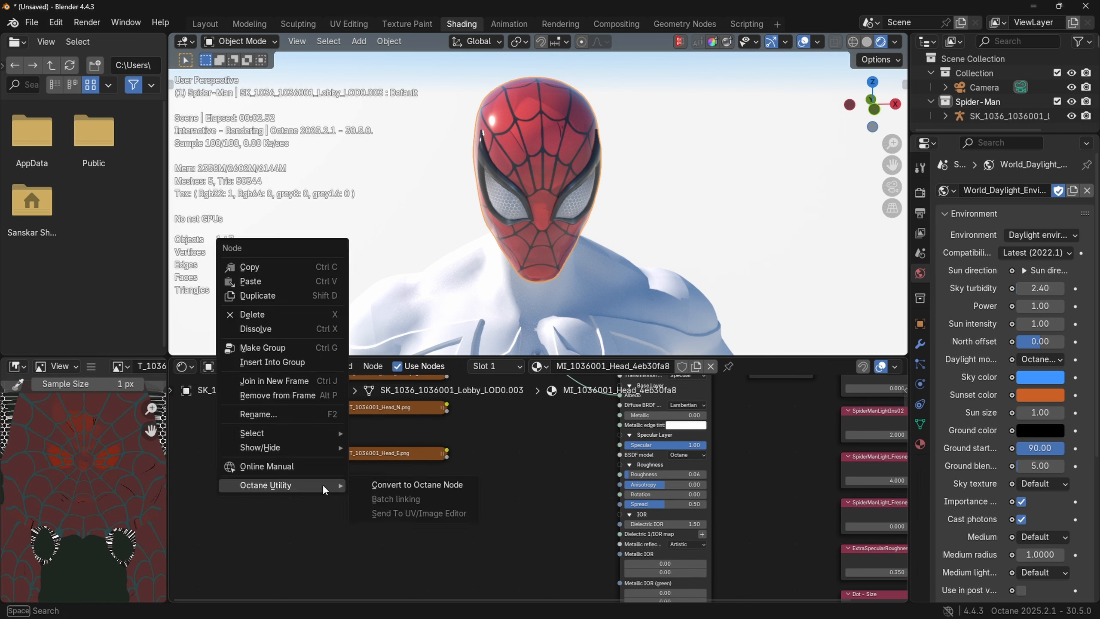
click(402, 487)
Connect the converted Head_S image to the Universal material's Specular input, collapse the image node and place it beside that input
drag(372, 494, 391, 497)
drag(604, 445, 622, 443)
key(h)
drag(301, 478, 531, 427)
mouse_move(523, 224)
middle_down()
mouse_move(543, 225)
mouse_move(525, 227)
middle_up()
middle_drag(410, 448, 409, 476)
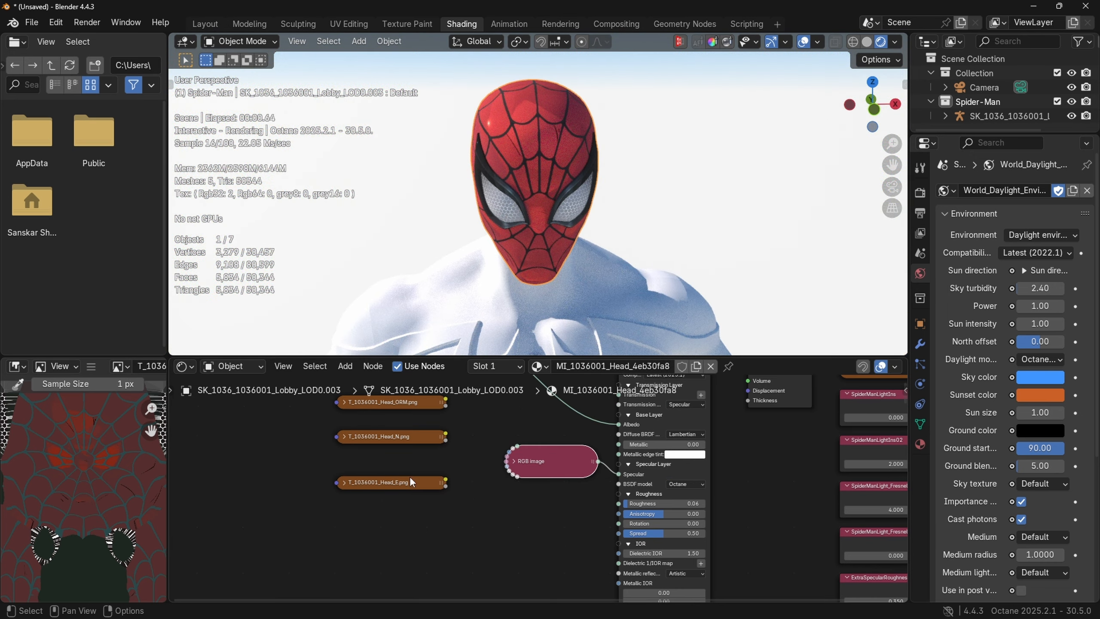
Preview the T_1036001_Head_E.png texture and delete its node from the head material
click(385, 482)
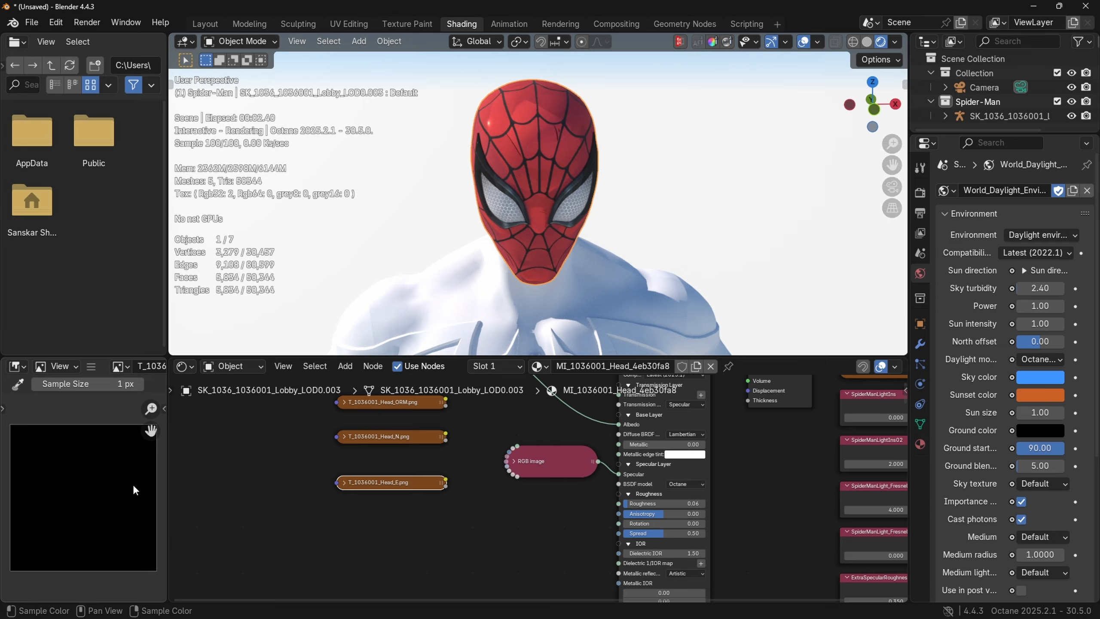
scroll(133, 486, up, 1)
scroll(114, 491, down, 2)
scroll(560, 287, up, 2)
middle_drag(560, 288, 568, 274)
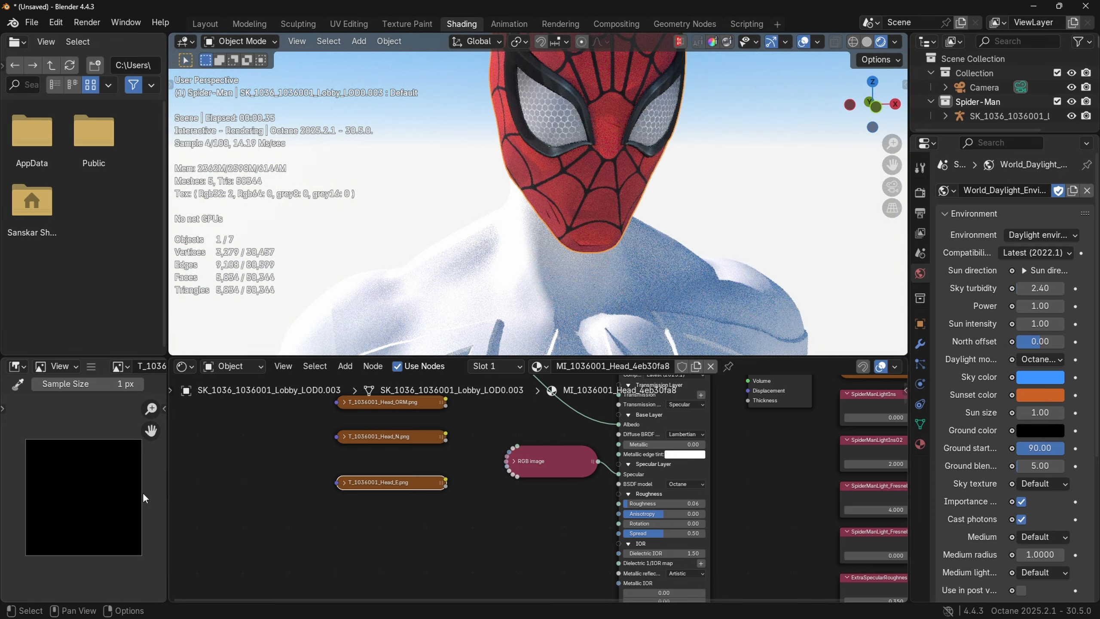
scroll(144, 498, down, 1)
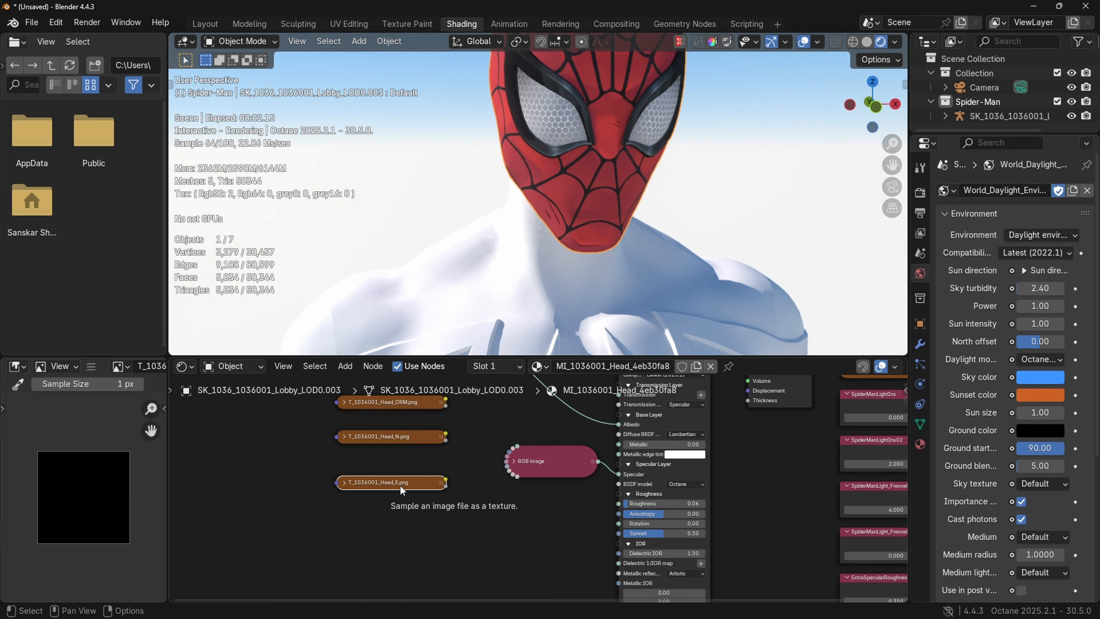
key(Delete)
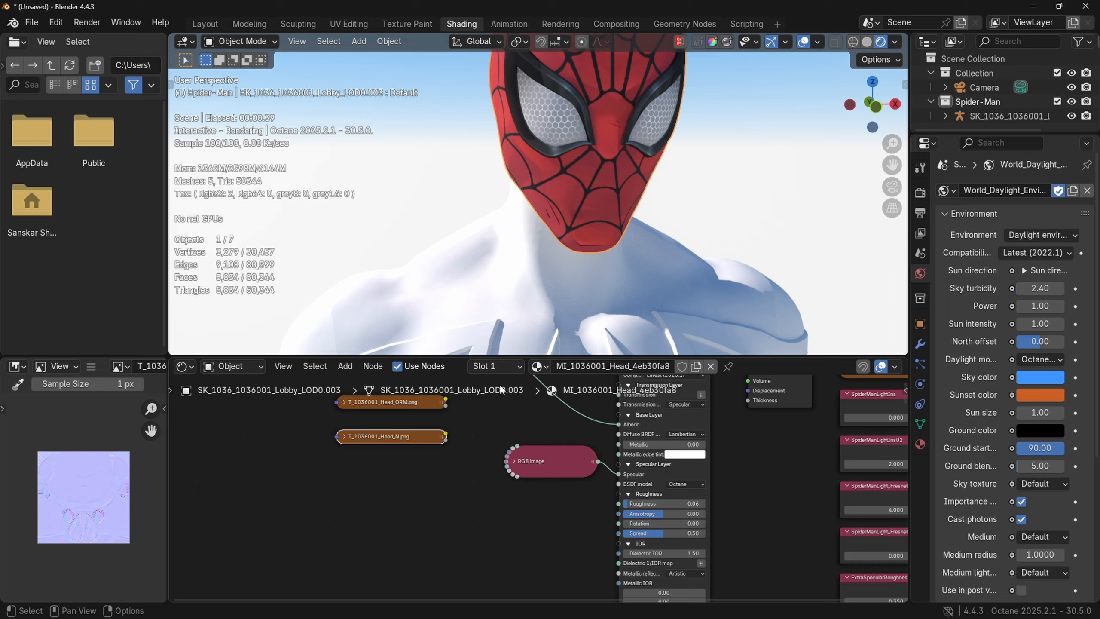
Convert the T_1036001_Head_N.png node to an Octane RGB image node
drag(884, 164, 822, 264)
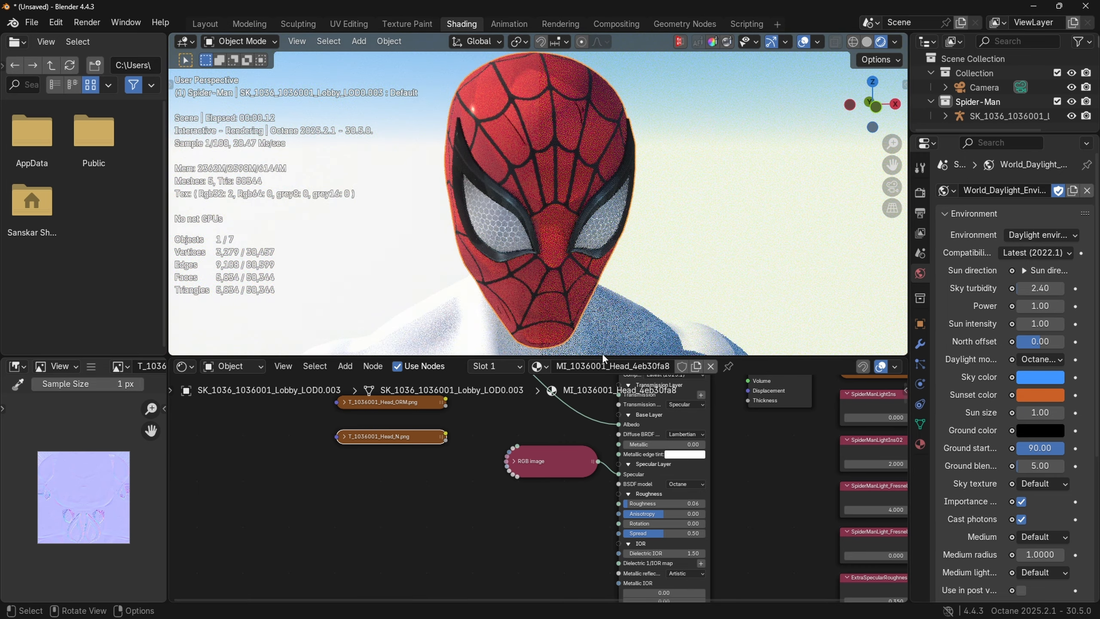
right_click(390, 430)
mouse_move(390, 431)
click(468, 431)
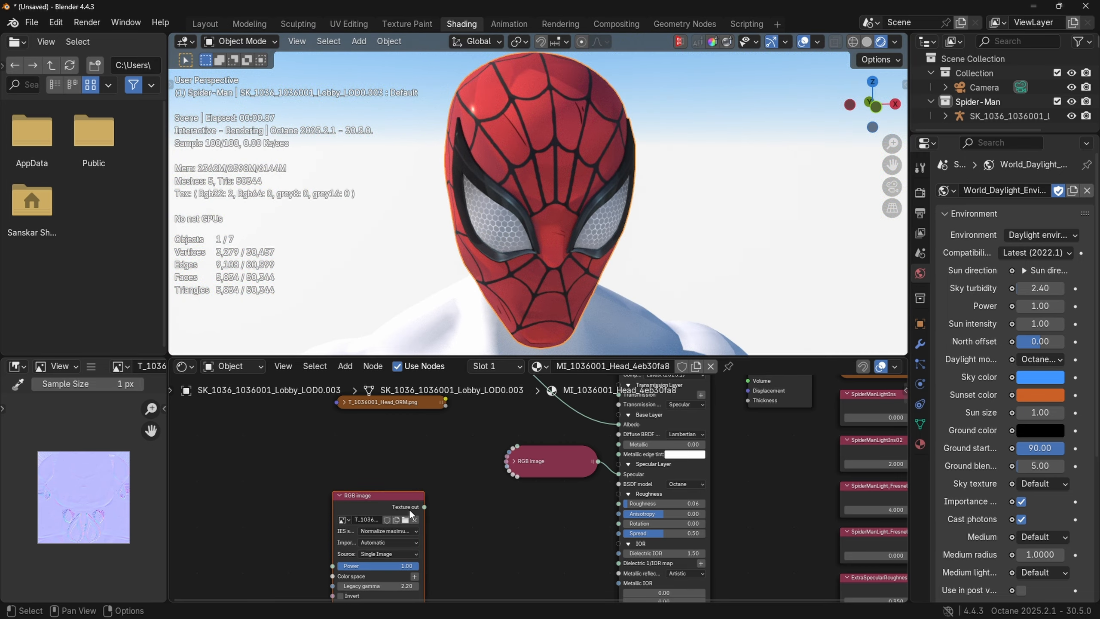
Add a Normal node and connect its texture output to the Power input of the Head_N RGB image node
key(shift+a)
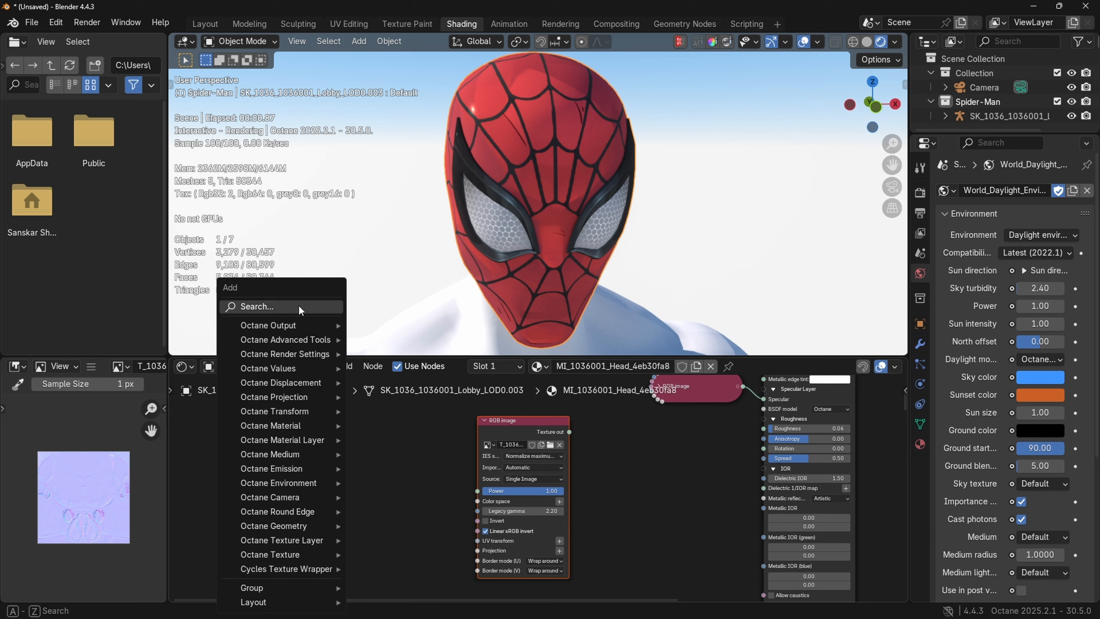
click(298, 305)
text(NOR)
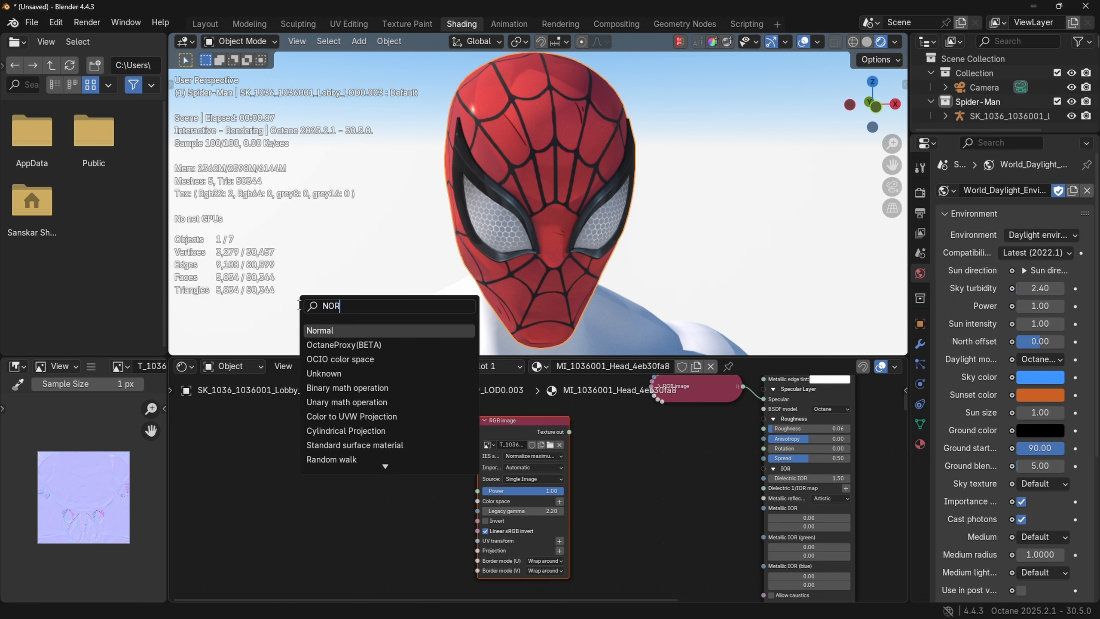
key(Return)
click(344, 470)
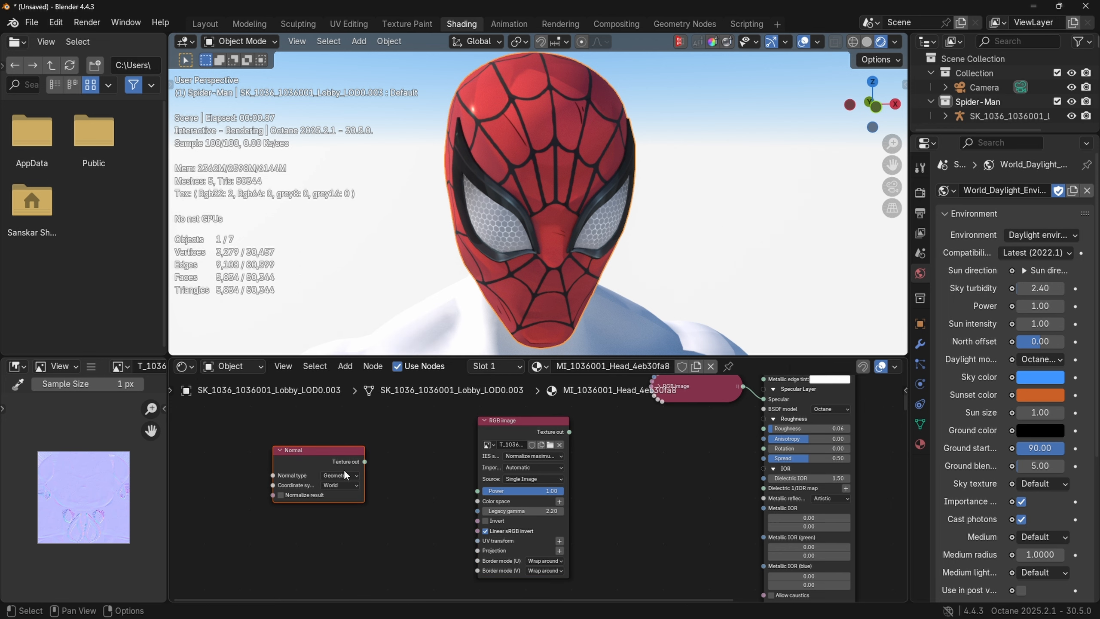
drag(364, 462, 477, 491)
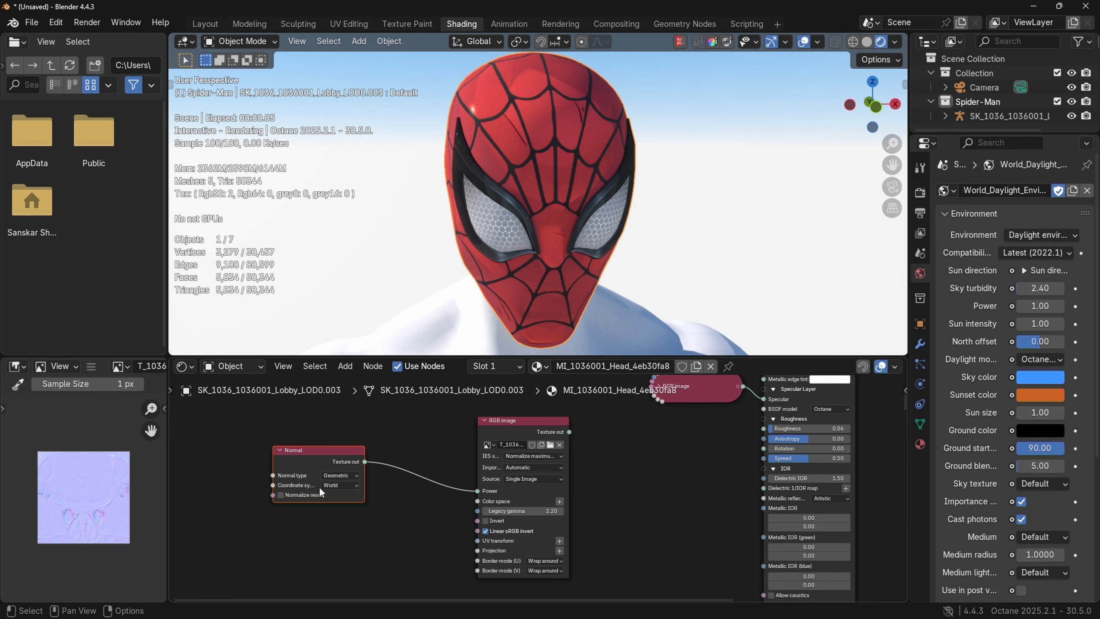
Set the Normal node's coordinate system to Tangent and connect the Head_N image to the Universal material's Normal input
click(334, 485)
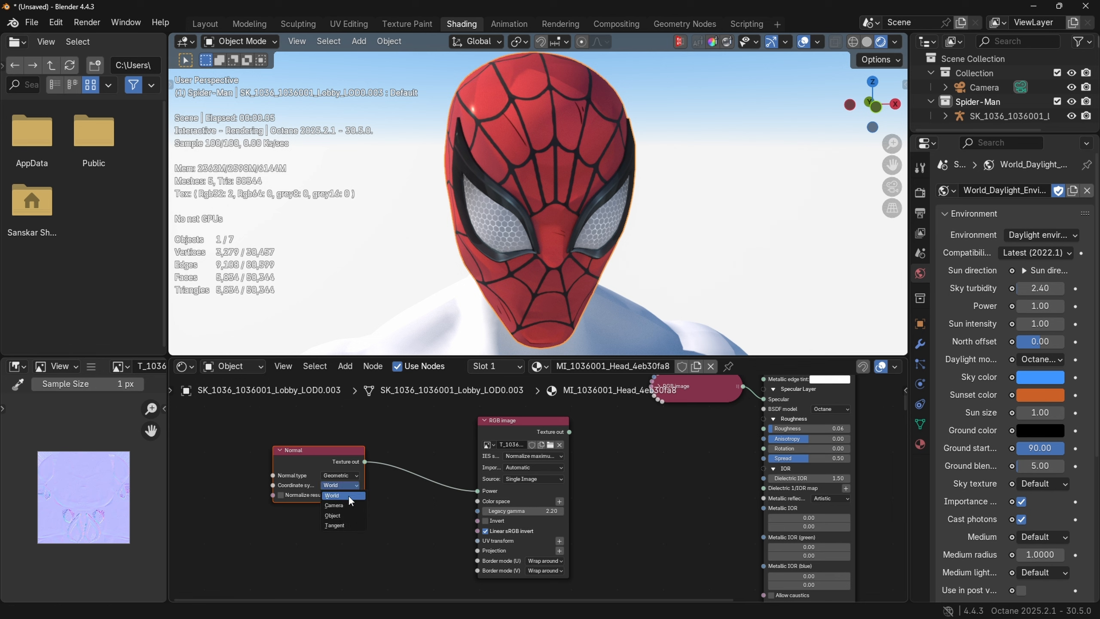
click(337, 525)
drag(569, 432, 752, 565)
drag(761, 528, 761, 528)
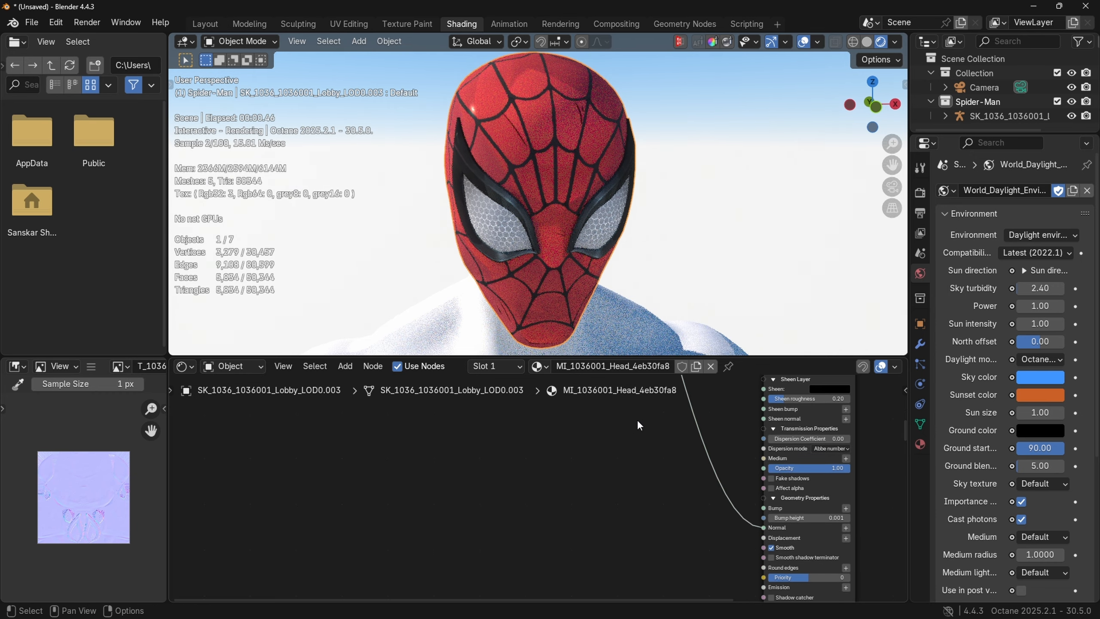
middle_drag(581, 231, 587, 229)
Move the Head_ORM texture node away from the Universal material and collapse the Normal and Head_N RGB image nodes
scroll(546, 478, down, 4)
middle_drag(580, 457, 551, 602)
click(493, 431)
middle_drag(492, 433, 510, 423)
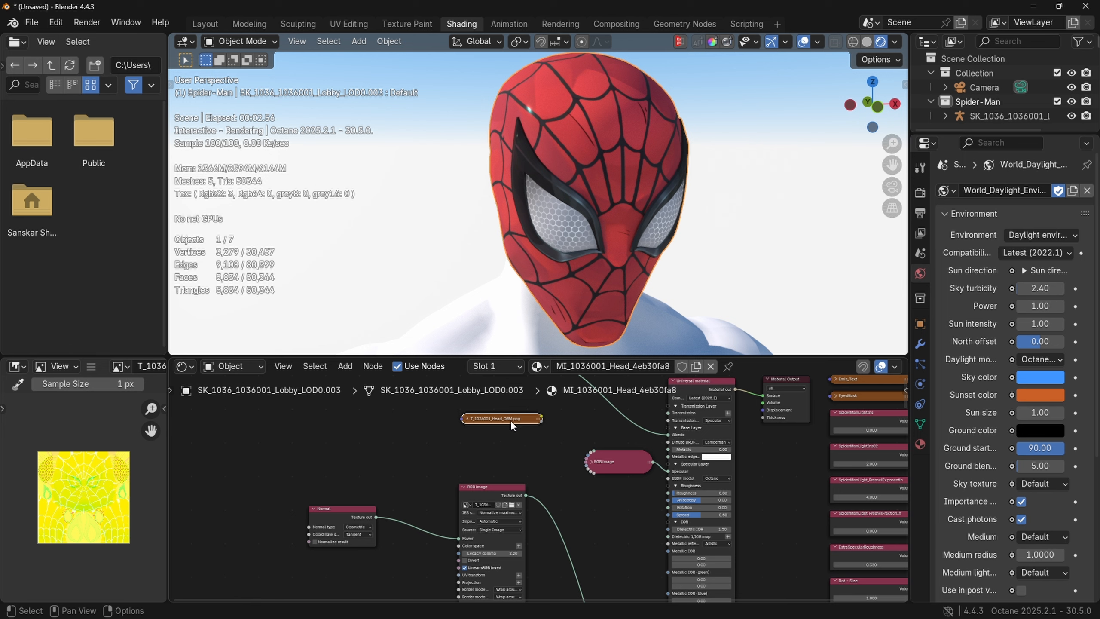
drag(510, 422, 280, 456)
middle_drag(310, 490, 451, 479)
click(455, 502)
drag(457, 499, 432, 556)
click(609, 478)
drag(621, 475, 606, 526)
click(603, 500)
scroll(392, 421, up, 4)
middle_drag(388, 420, 387, 431)
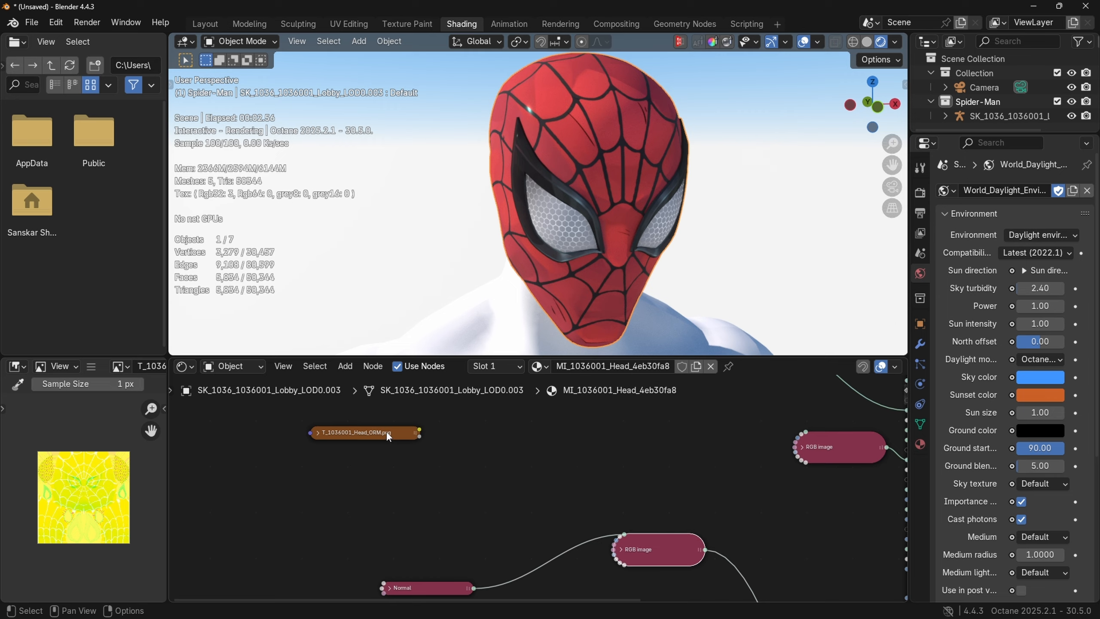
Reposition the collapsed Head_N and specular RGB image nodes to clear space beside the Head_ORM texture node
middle_drag(847, 458, 654, 473)
scroll(654, 472, down, 2)
middle_drag(721, 501, 706, 520)
middle_drag(220, 461, 376, 428)
scroll(376, 436, up, 3)
scroll(376, 429, up, 2)
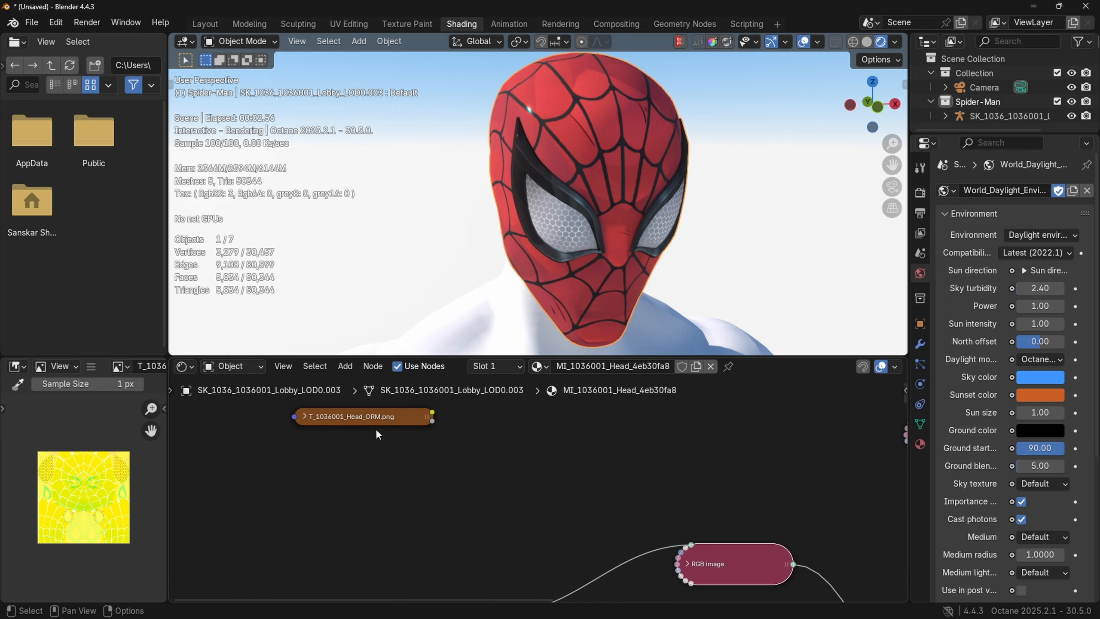
scroll(522, 420, down, 3)
mouse_move(539, 168)
middle_down()
mouse_move(553, 166)
mouse_move(536, 167)
middle_up()
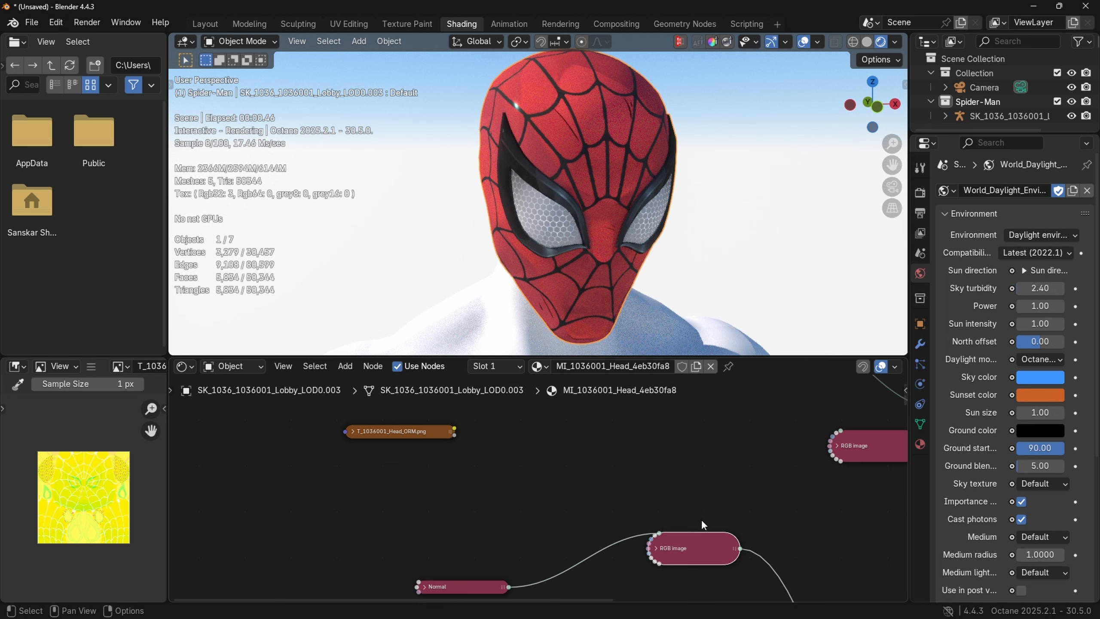
drag(702, 538, 650, 586)
middle_drag(754, 468, 698, 523)
drag(827, 493, 812, 485)
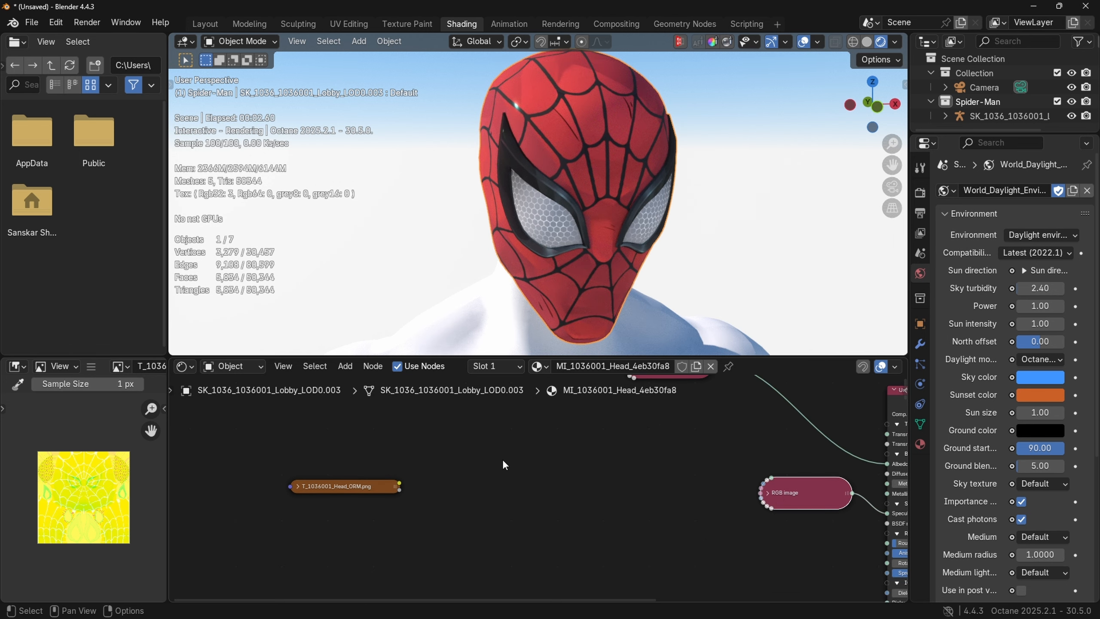
Convert the T_1036001_Head_ORM.png node to an Octane RGB image node and place it in the cleared space
right_click(342, 490)
click(477, 487)
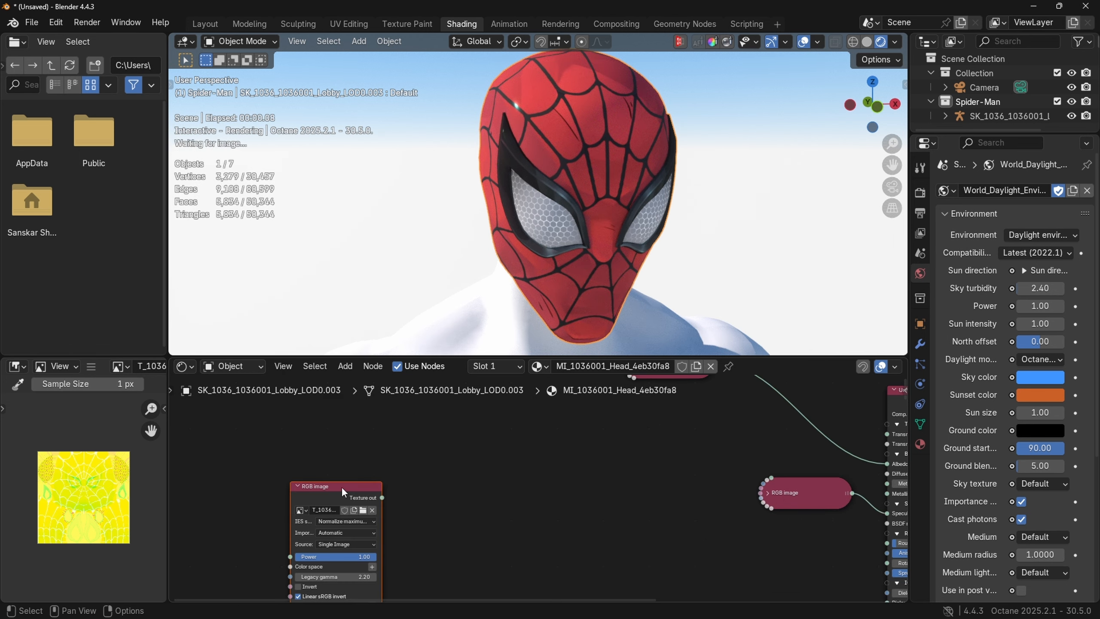
click(286, 453)
Add a Channel picker node and connect the Head_ORM image's texture output to its Input
key(shift+a)
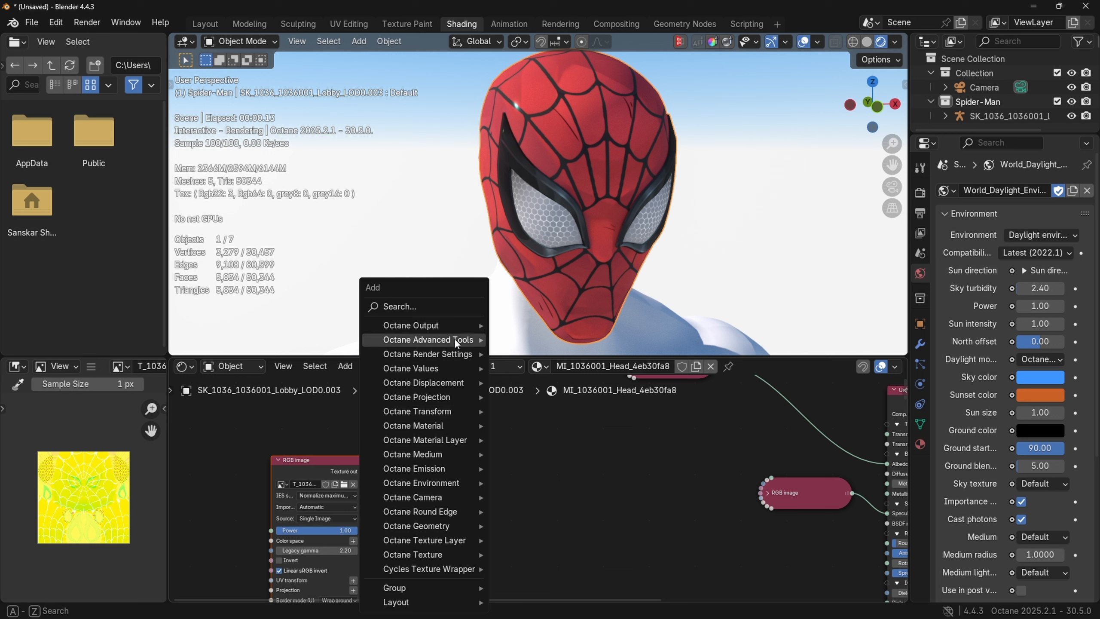
text(CHANNE)
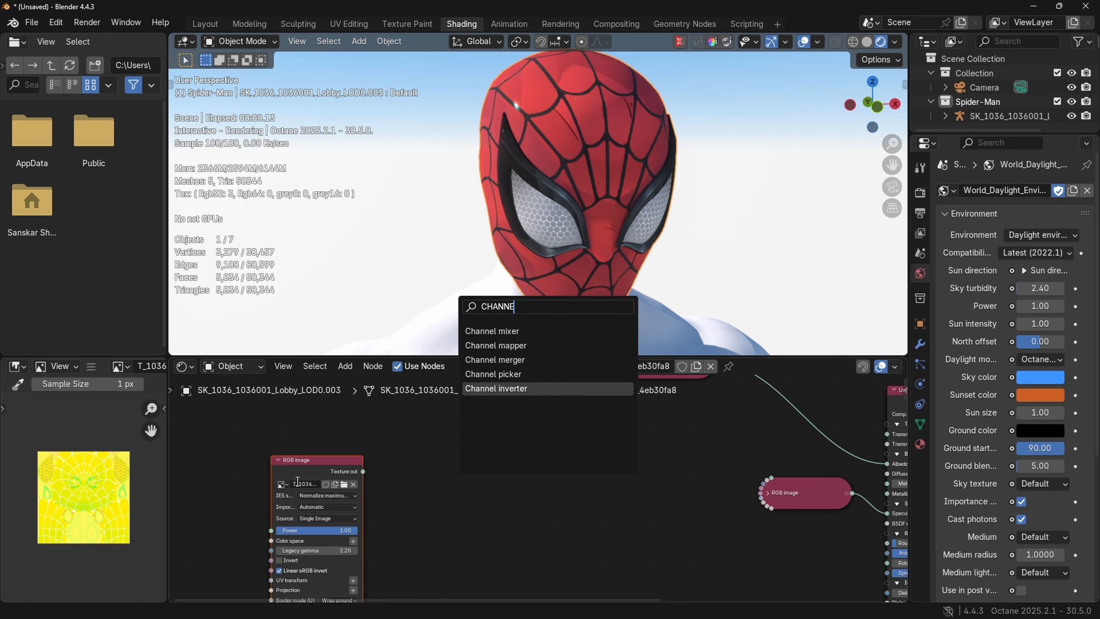
click(532, 374)
click(555, 498)
scroll(554, 497, up, 1)
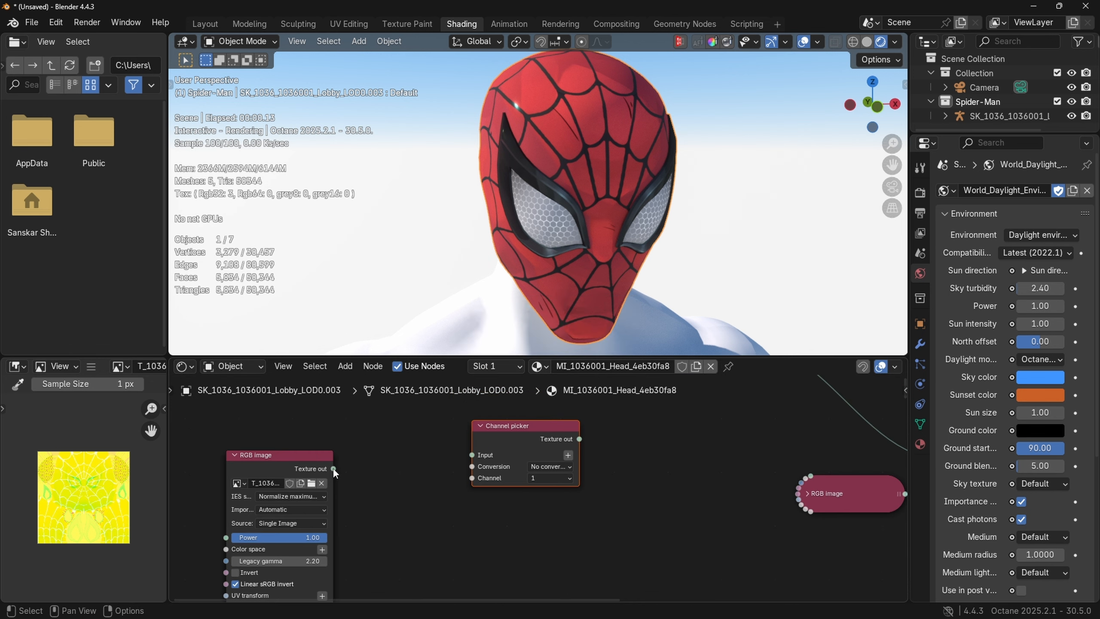
drag(333, 468, 472, 455)
Set the Channel picker's conversion to sRGB to linear sRGB and channel to 2, and connect it to the Universal material's Roughness
click(546, 467)
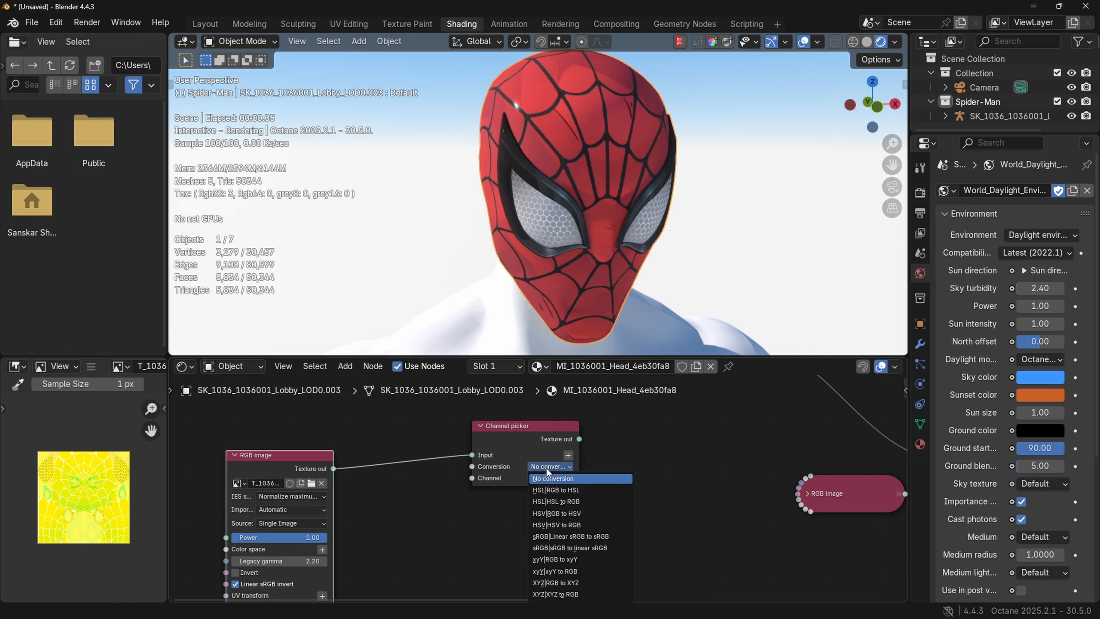
click(570, 549)
middle_drag(561, 496, 583, 473)
click(540, 457)
click(528, 475)
drag(482, 428, 733, 532)
middle_drag(480, 495, 523, 461)
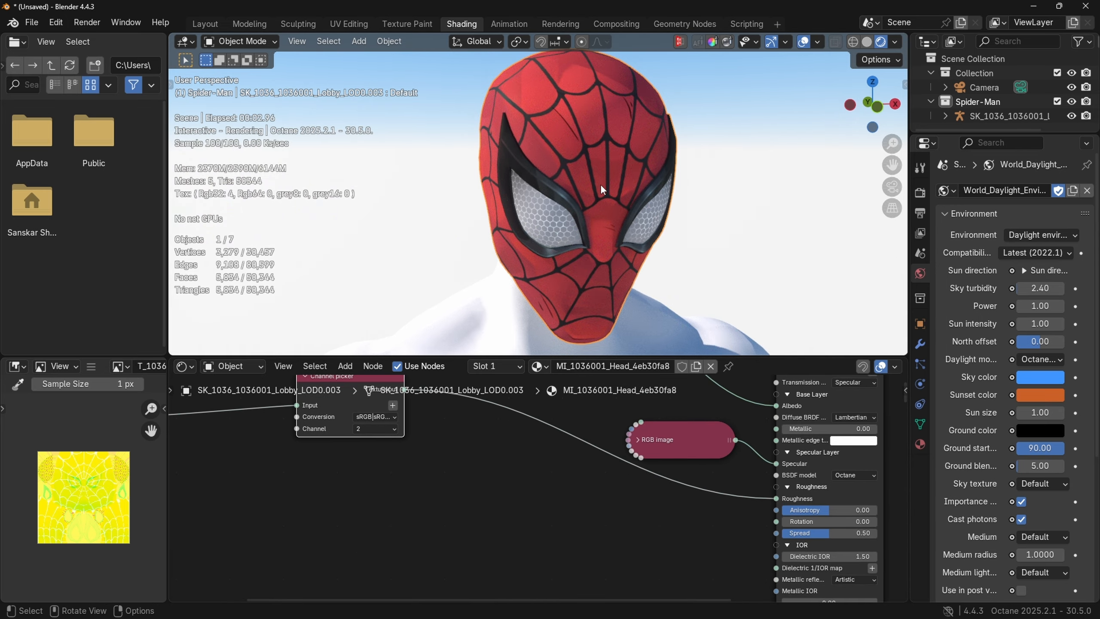
Shift the Channel picker node slightly down and examine the mask's roughness in the rendered view
middle_drag(600, 185, 594, 185)
middle_drag(325, 400, 348, 412)
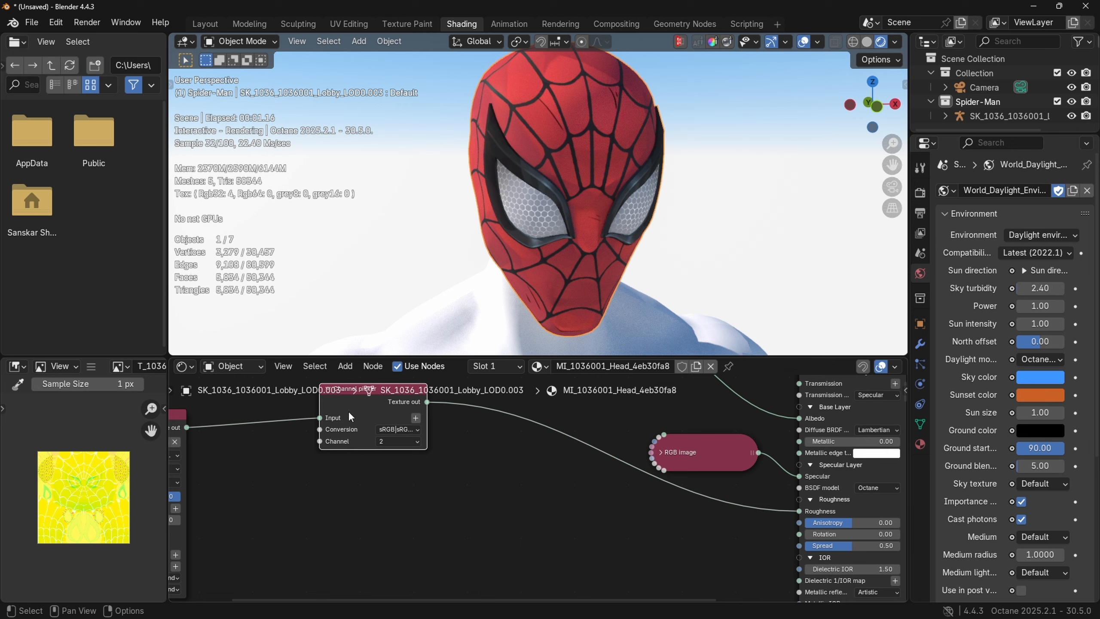
drag(350, 416, 361, 441)
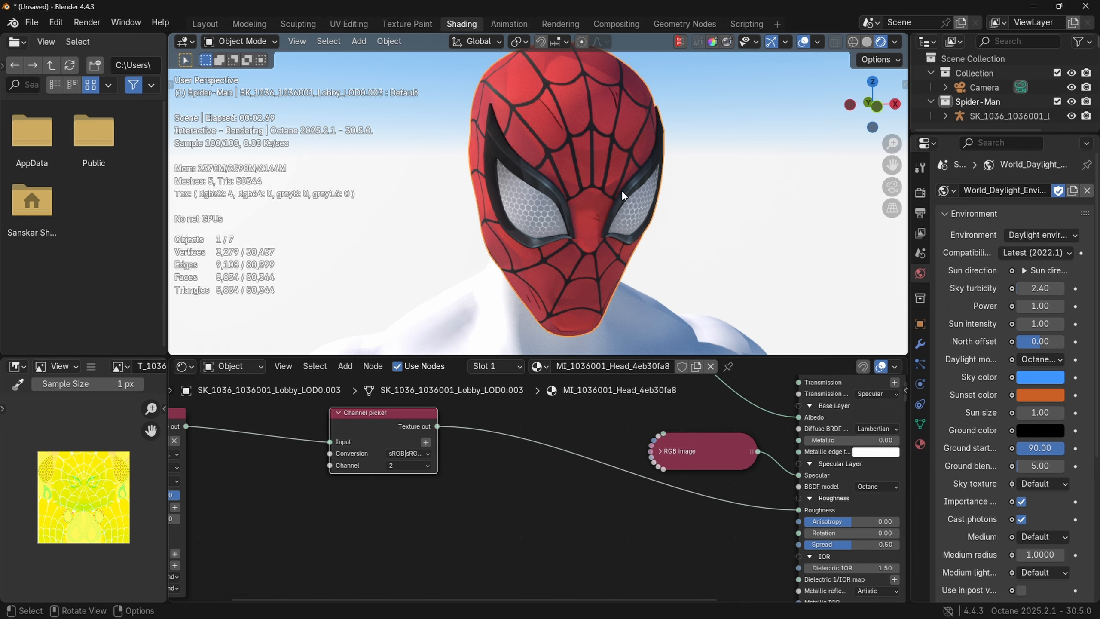
middle_drag(585, 245, 599, 200)
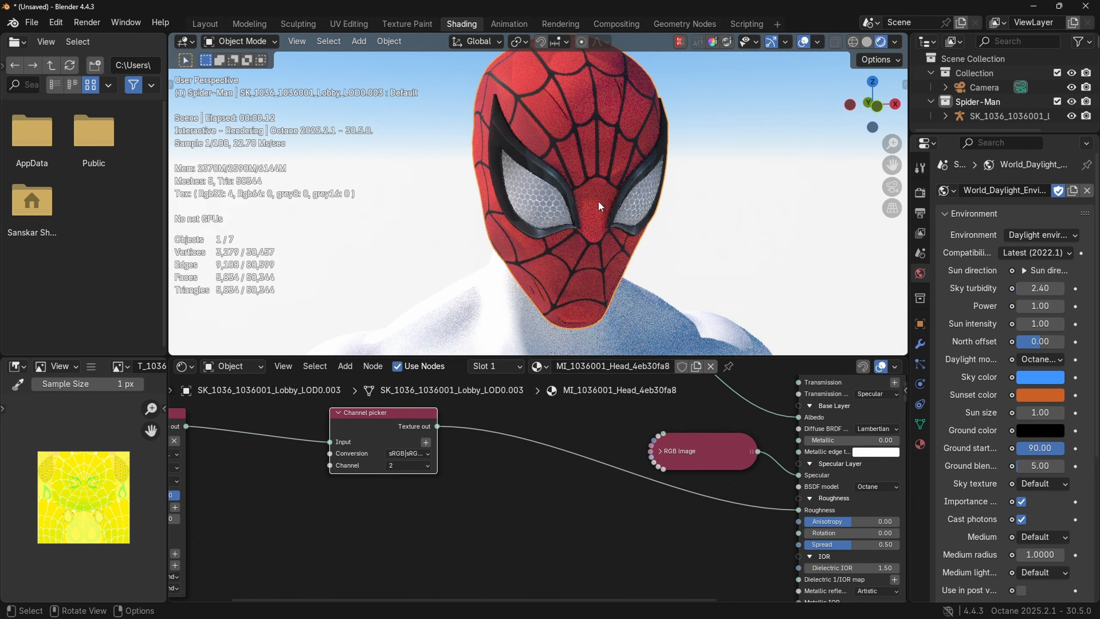
middle_drag(496, 518, 518, 508)
scroll(644, 219, down, 2)
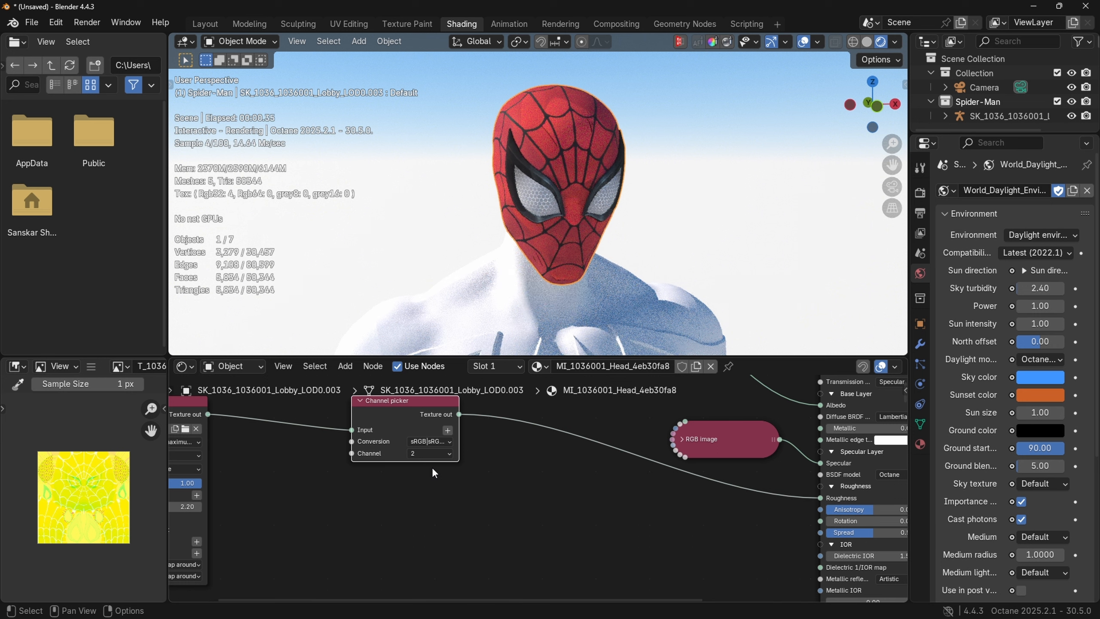
Duplicate the Channel picker below the original, feed it from the Head_ORM image, and set its channel to 3
middle_drag(431, 467, 441, 465)
middle_drag(400, 416, 400, 423)
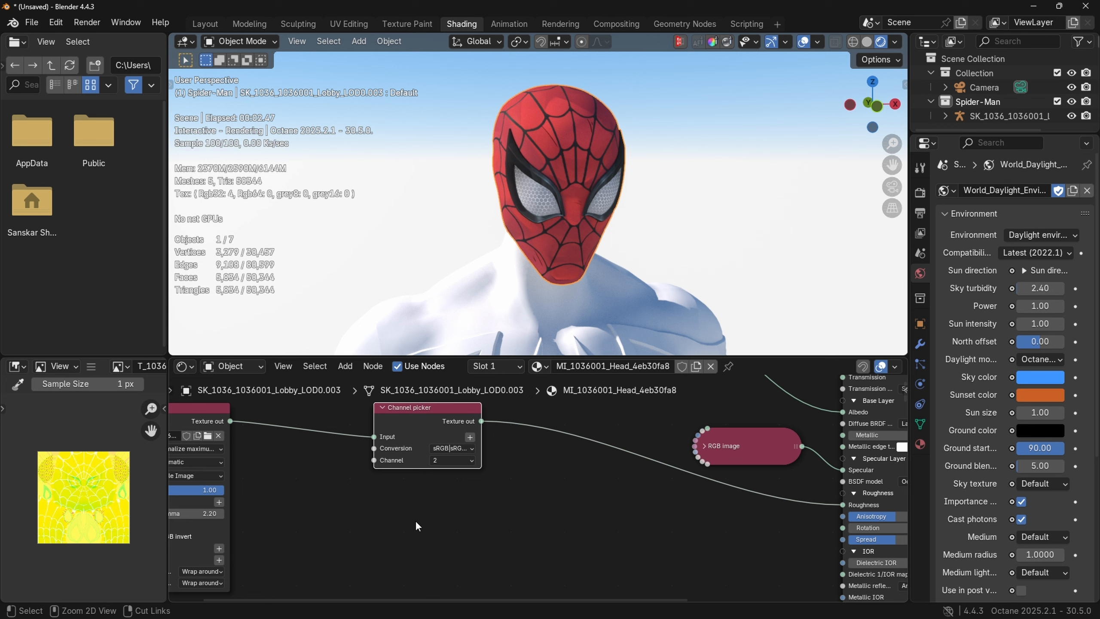
key(ctrl+v)
middle_drag(380, 508, 401, 498)
drag(254, 411, 381, 517)
click(459, 534)
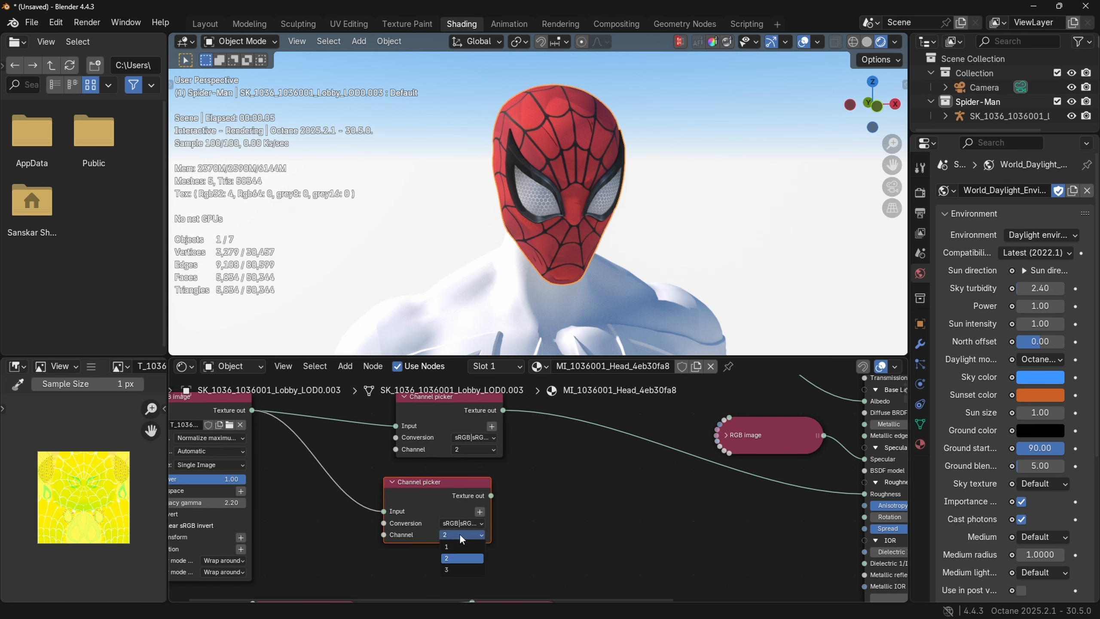
click(461, 568)
Connect the channel 3 picker's output to the Universal material's Metallic input and inspect the mask's eyes and surface
middle_drag(528, 525, 495, 544)
drag(458, 513, 830, 450)
scroll(569, 214, up, 6)
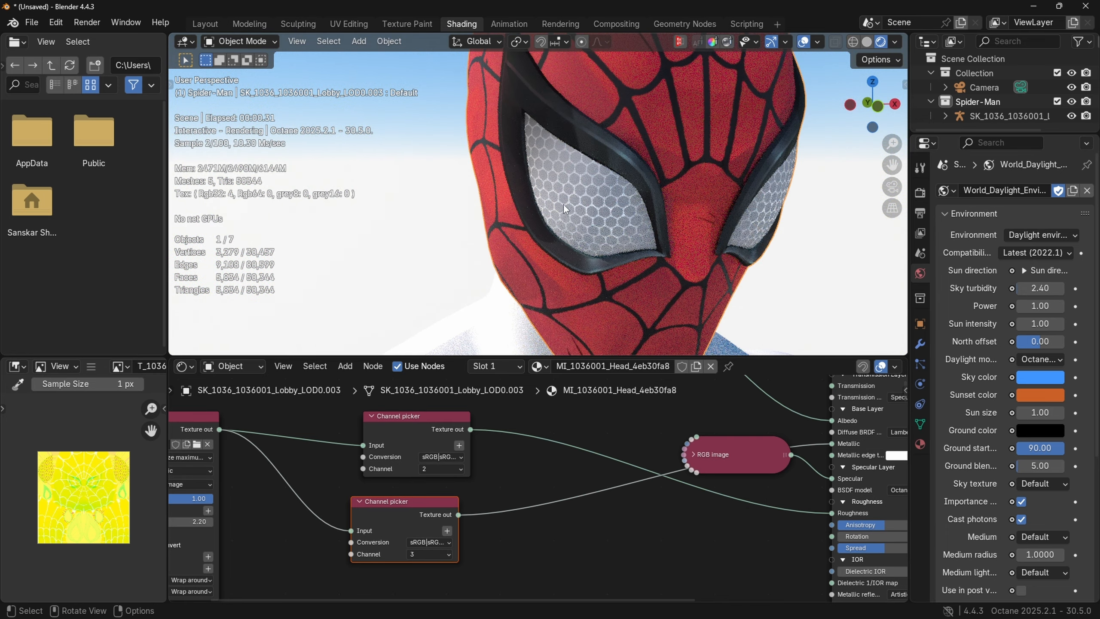
scroll(593, 209, down, 3)
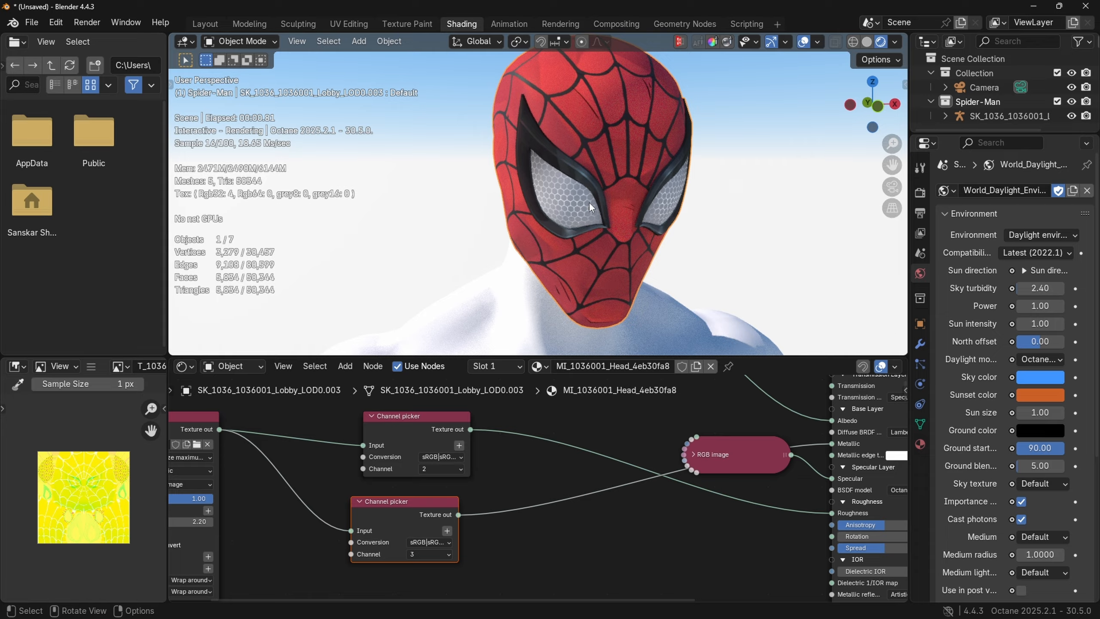
scroll(600, 230, down, 2)
scroll(616, 312, up, 4)
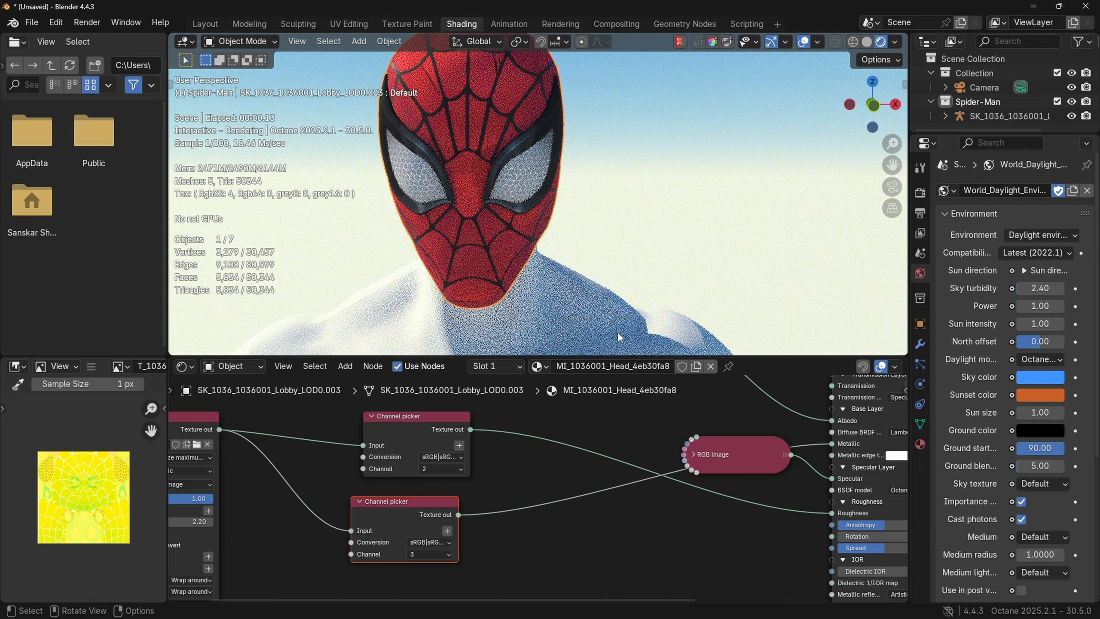
scroll(624, 447, down, 2)
scroll(625, 443, down, 8)
Select the body mesh and move its texture nodes well away from the MR Hero group node
middle_drag(586, 466, 549, 457)
middle_drag(455, 242, 477, 234)
scroll(558, 263, down, 4)
scroll(583, 269, down, 2)
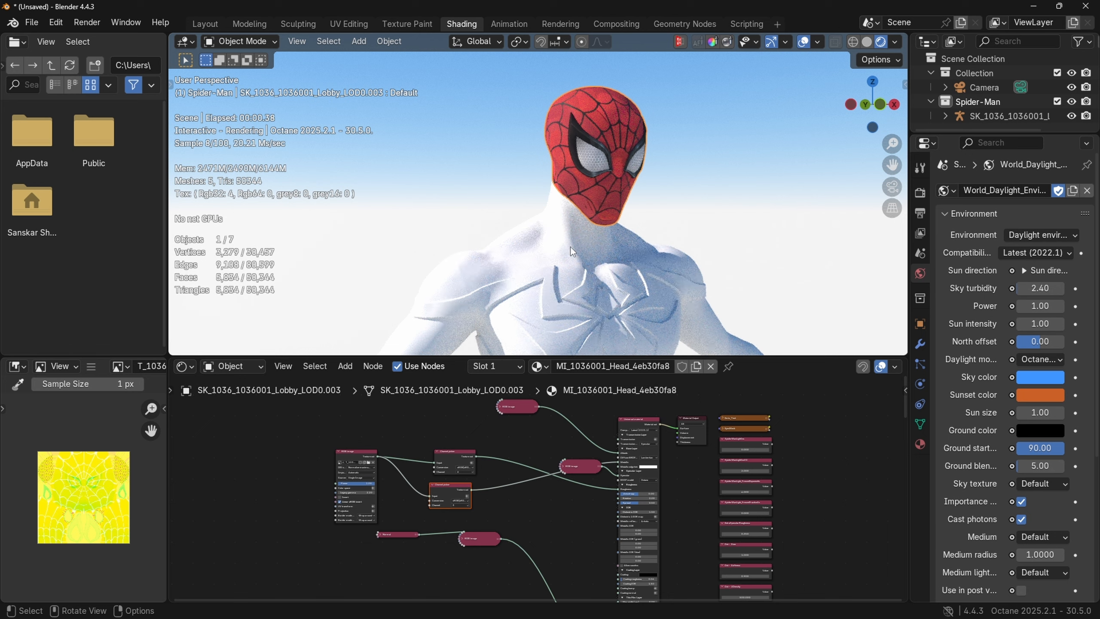
click(639, 282)
scroll(640, 282, down, 3)
scroll(609, 427, up, 1)
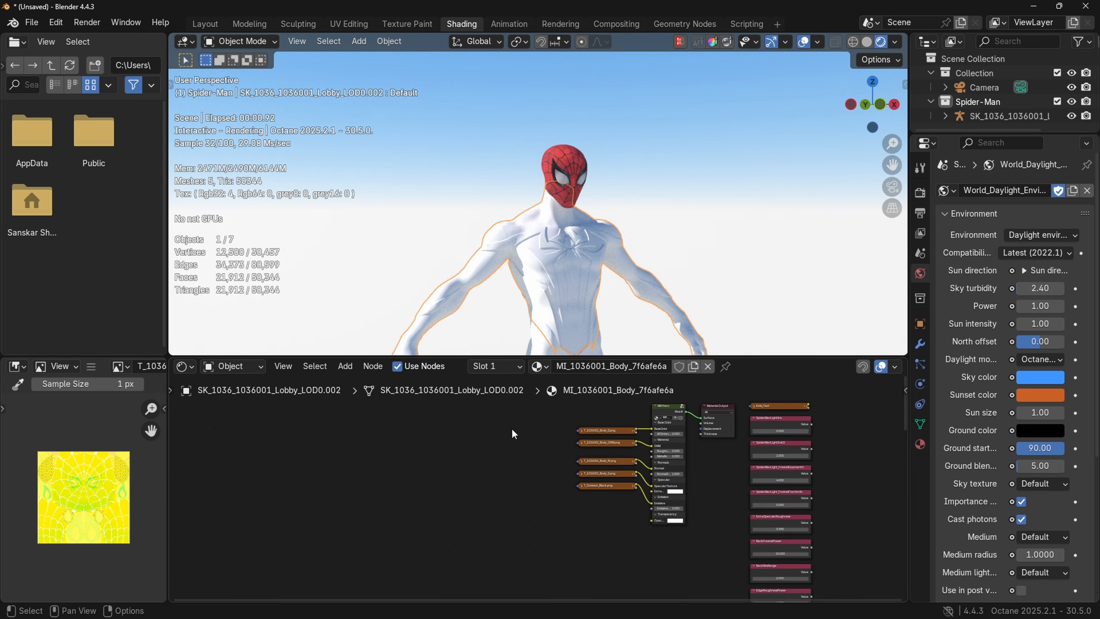
drag(586, 430, 368, 477)
scroll(526, 456, up, 4)
middle_drag(526, 455, 468, 474)
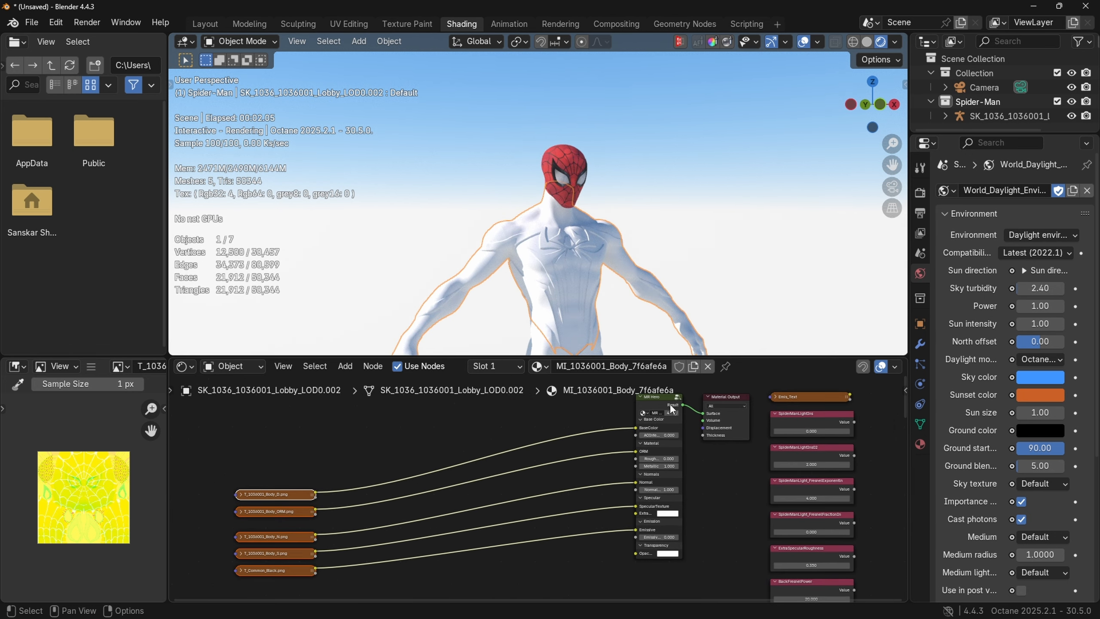
Delete the MR Hero group node from the body material
drag(654, 399, 529, 465)
scroll(541, 463, up, 3)
middle_drag(548, 455, 564, 432)
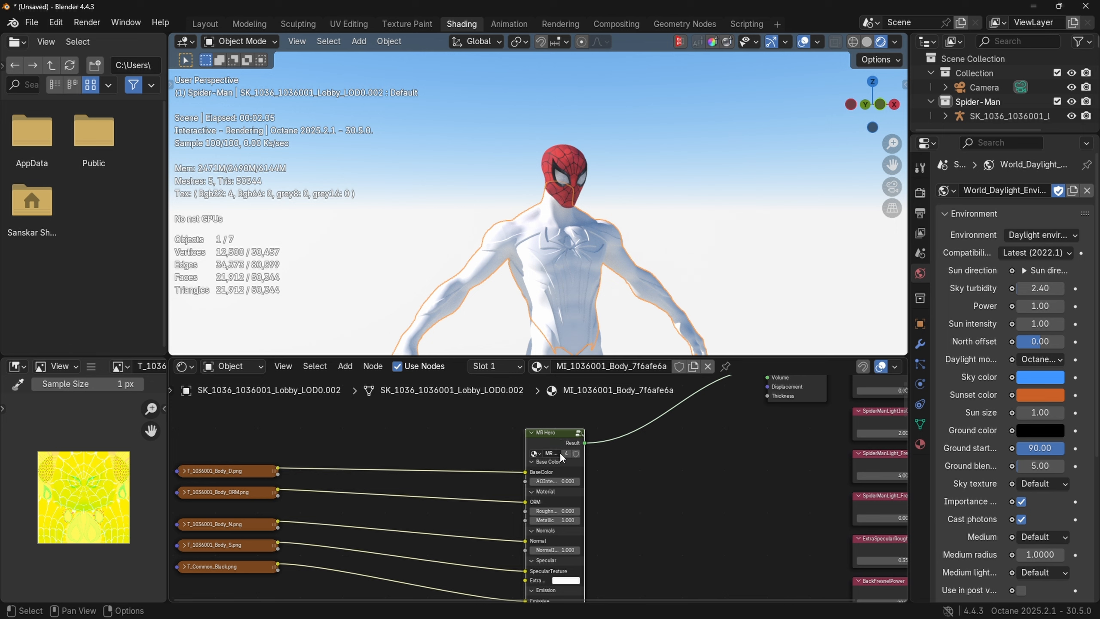
key(x)
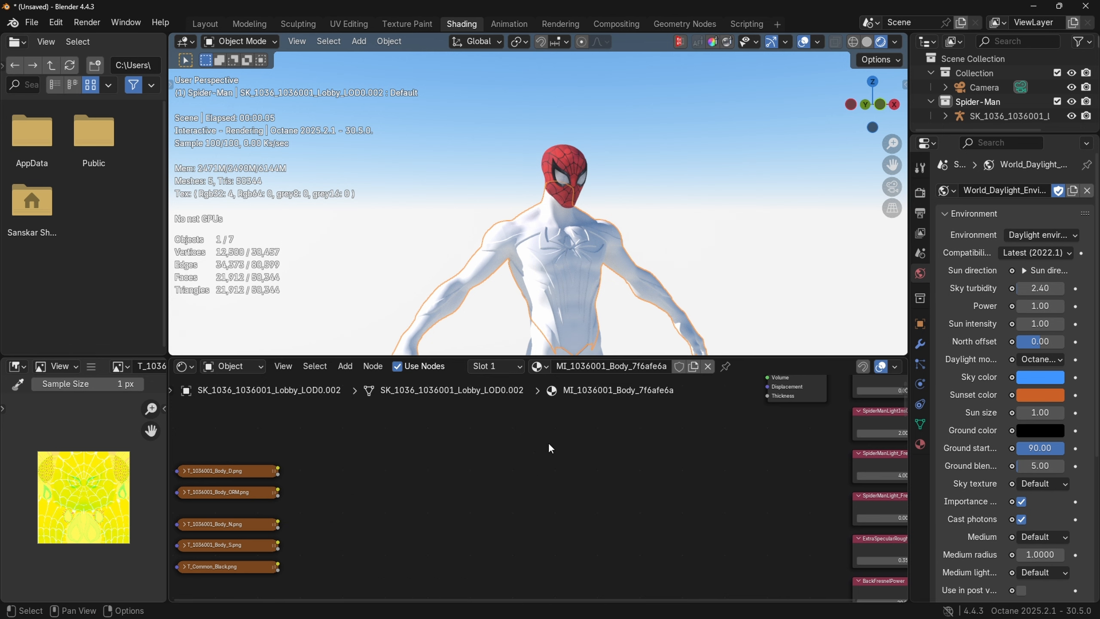
Add an Octane Universal material node to the body material between the texture nodes and Material Output
middle_drag(548, 448, 545, 467)
key(shift+a)
click(531, 305)
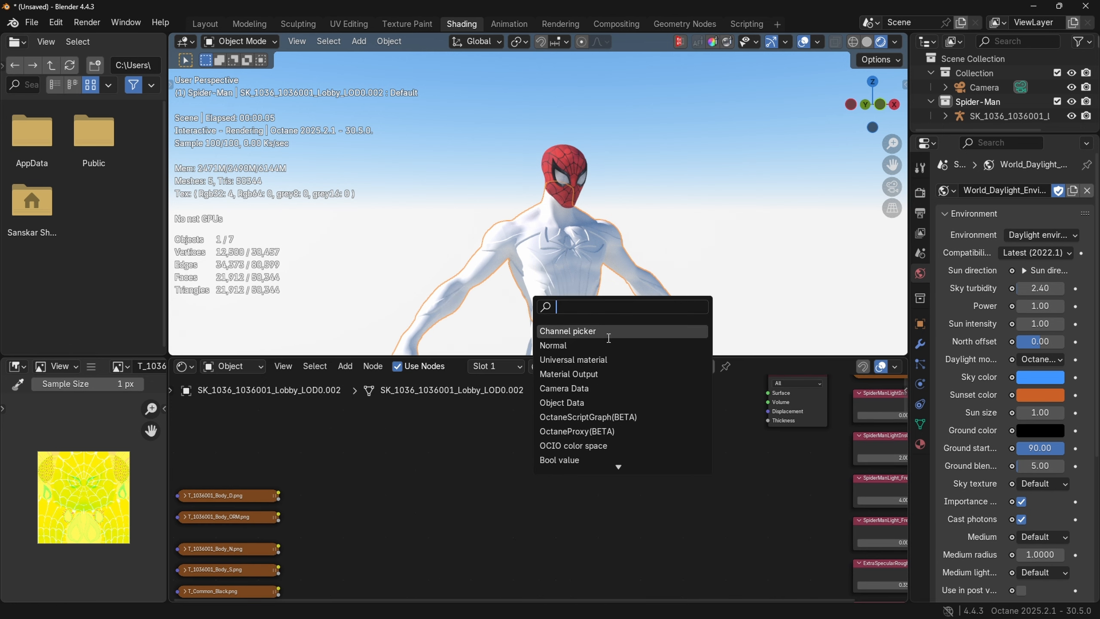
click(596, 360)
click(688, 448)
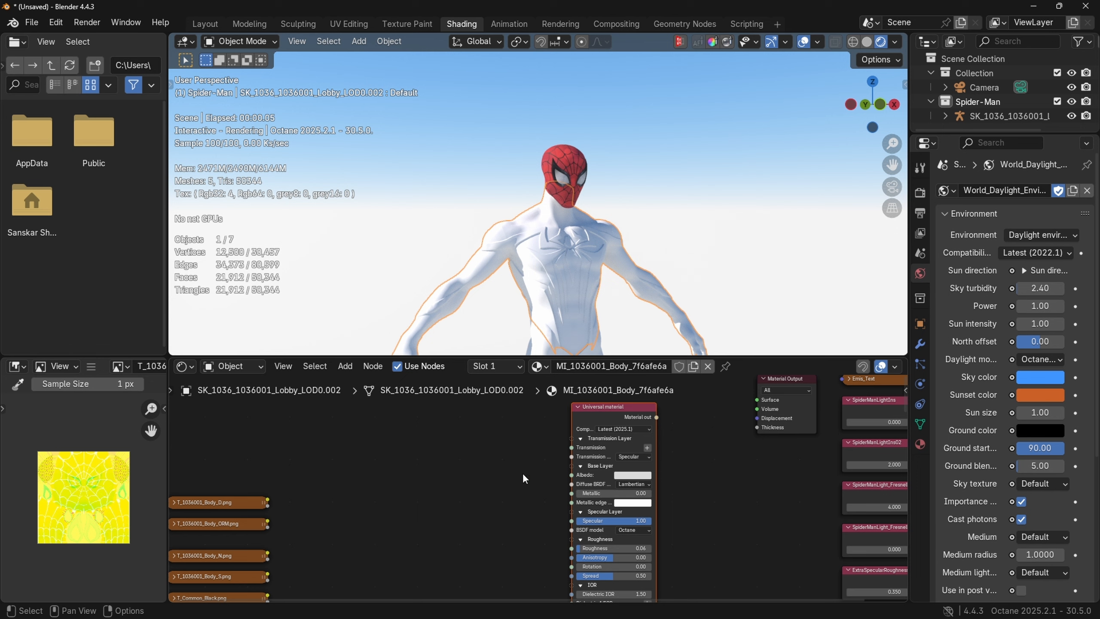
Move the body texture nodes closer and connect the Universal material's output to the Material Output's Surface input
middle_drag(285, 469, 340, 432)
drag(341, 432, 272, 574)
drag(302, 492, 369, 444)
middle_drag(601, 385, 532, 468)
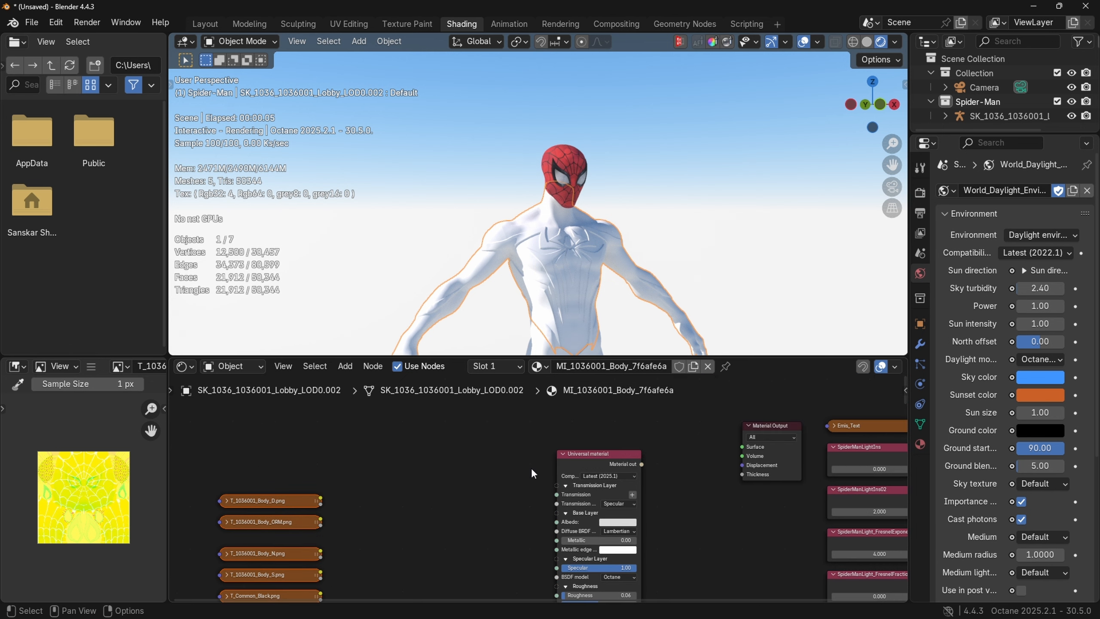
drag(642, 464, 742, 447)
middle_drag(450, 512, 547, 461)
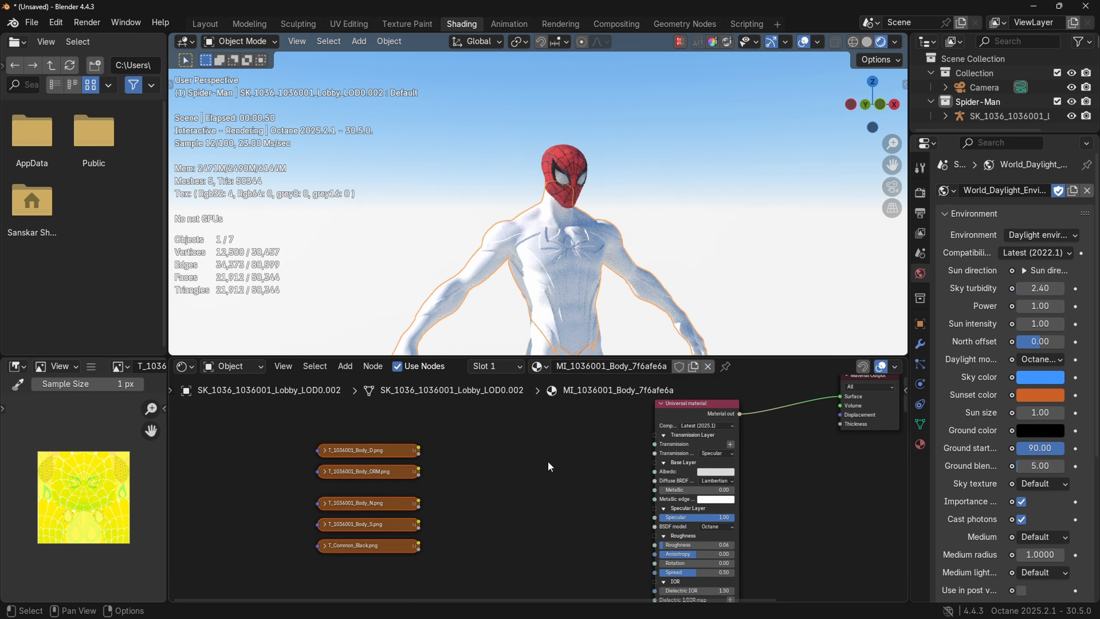
Convert the T_1036001_Body_D.png node to an Octane RGB image, collapse it, and connect it to the Universal material's Albedo
click(373, 446)
right_click(370, 446)
mouse_move(371, 447)
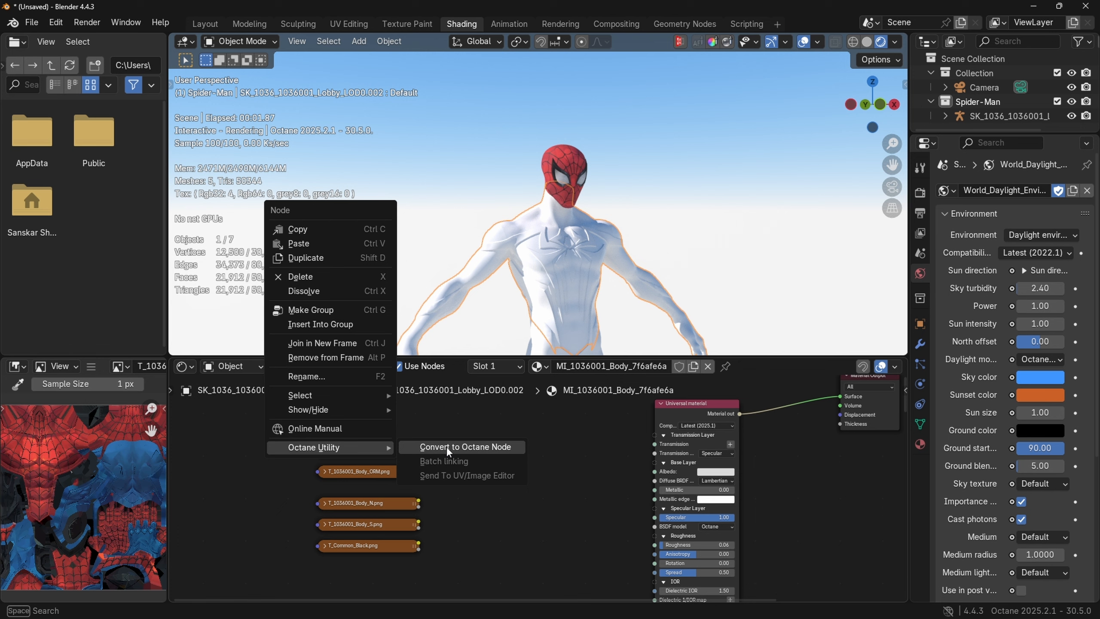
click(446, 446)
key(h)
drag(423, 426, 655, 471)
middle_drag(378, 471, 402, 448)
click(403, 448)
right_click(402, 447)
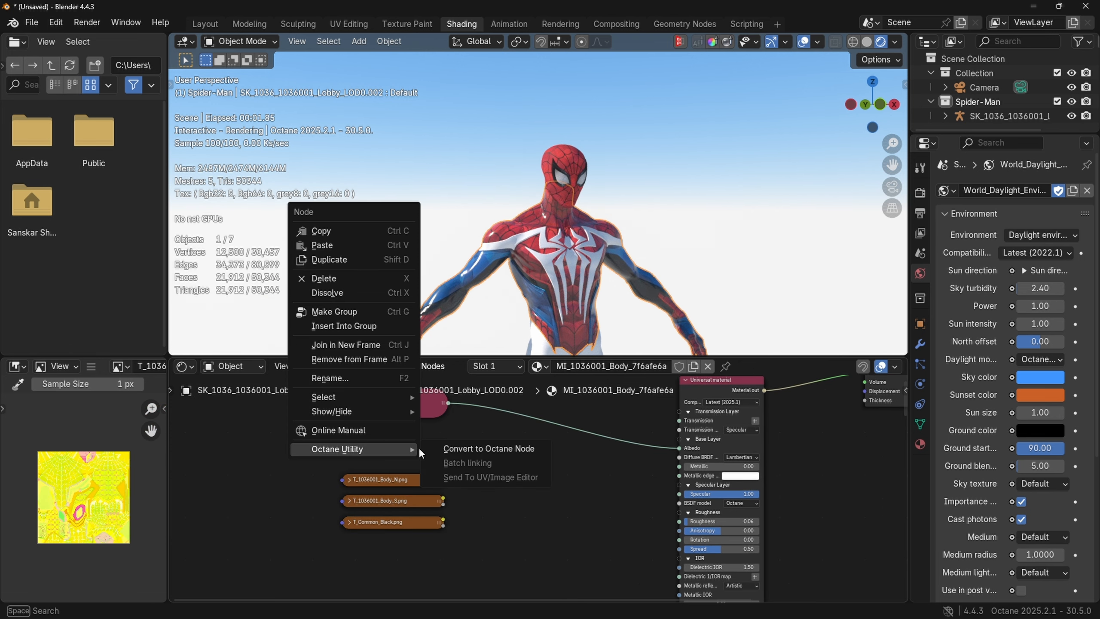
Convert the T_1036001_Body_S.png node to an Octane RGB image node and collapse it
click(397, 502)
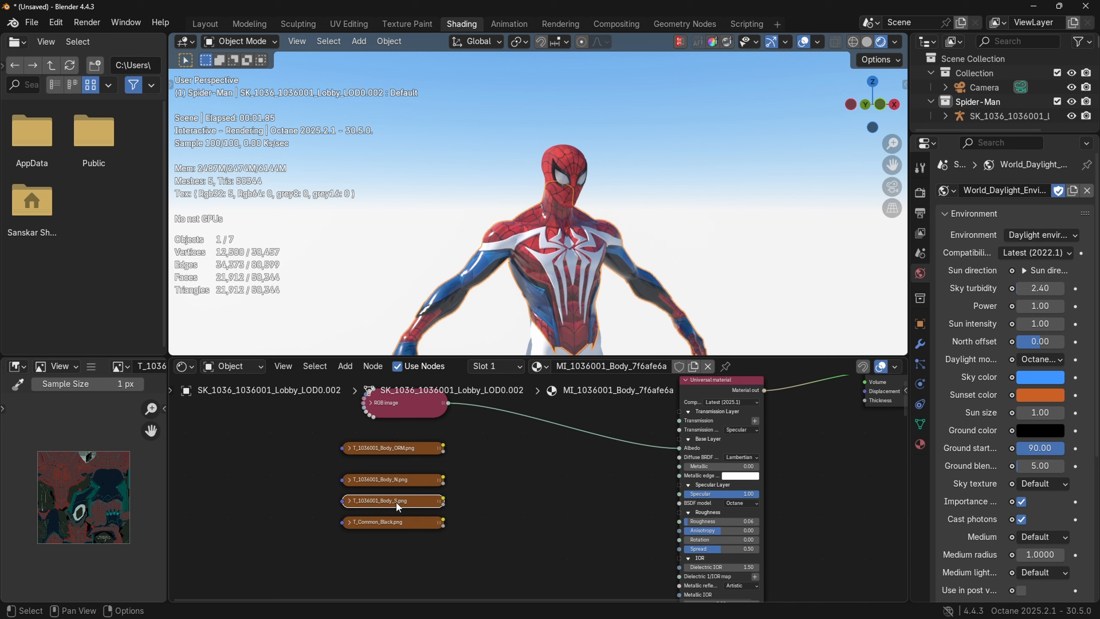
right_click(396, 502)
click(464, 503)
click(349, 501)
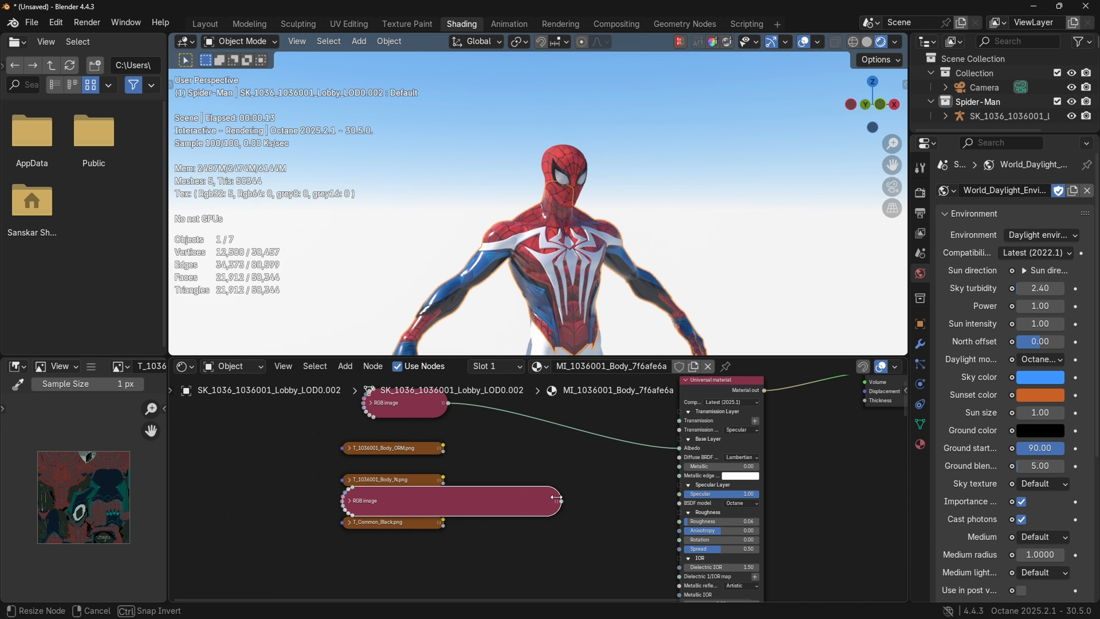